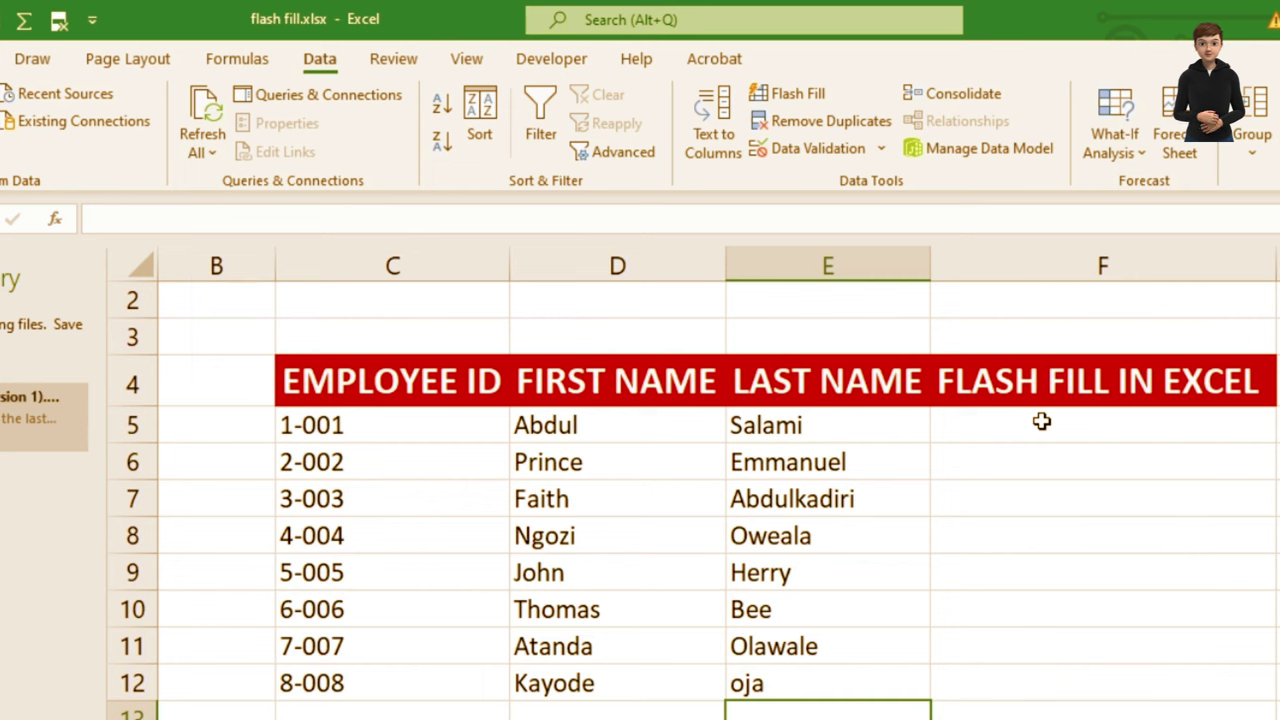
# Enter the example full name 'Abdul Salami' in cell F5
pyautogui.moveTo(1043, 420); pyautogui.dragTo(1033, 683)
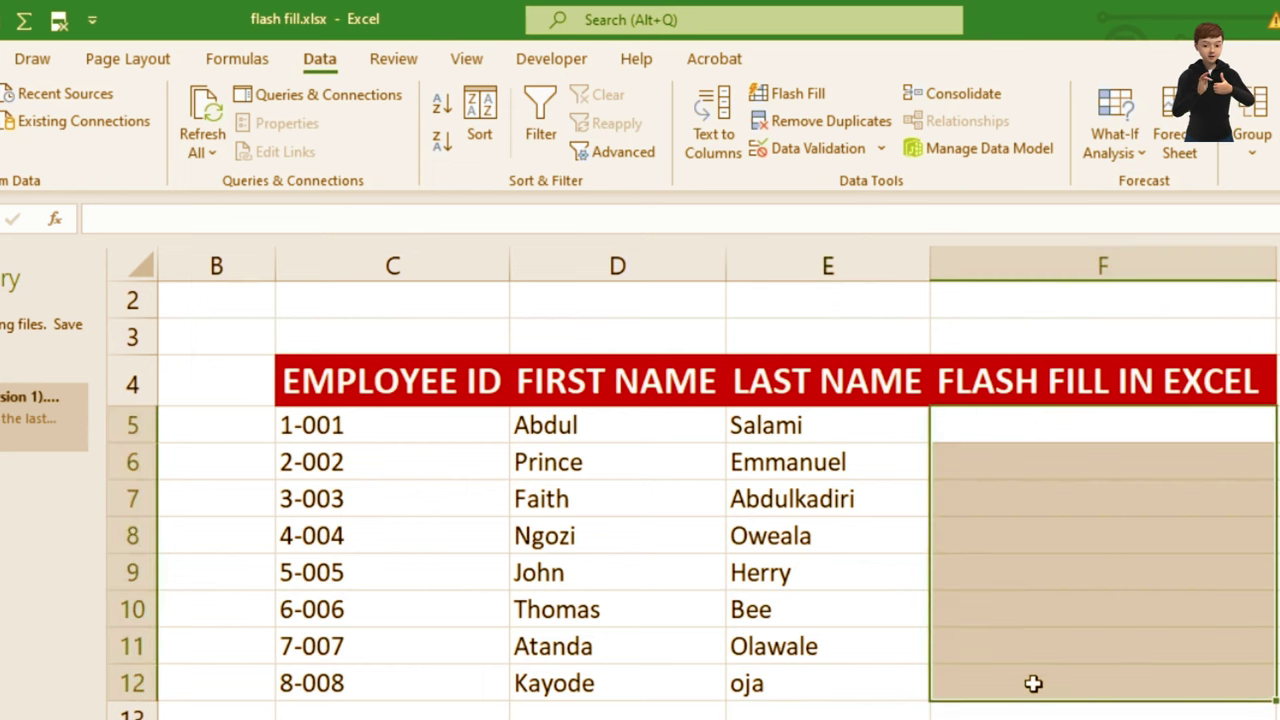
pyautogui.moveTo(790, 425); pyautogui.dragTo(790, 683)
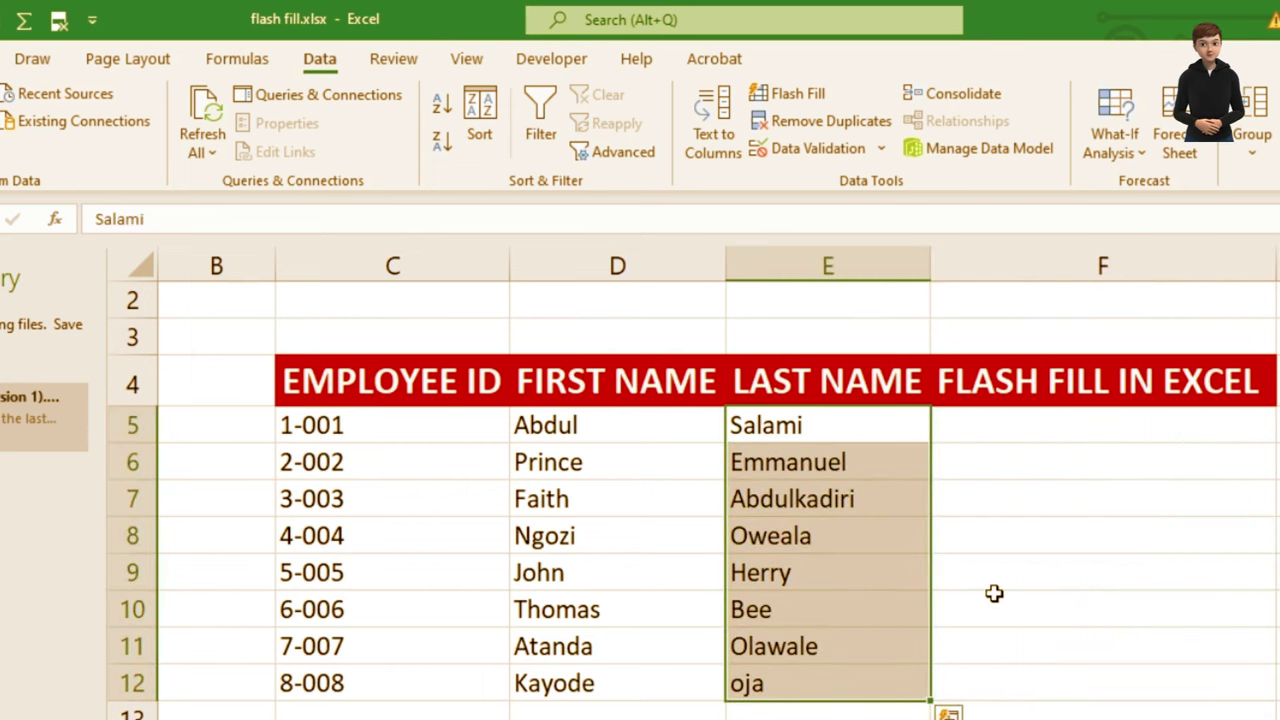
pyautogui.click(1027, 430)
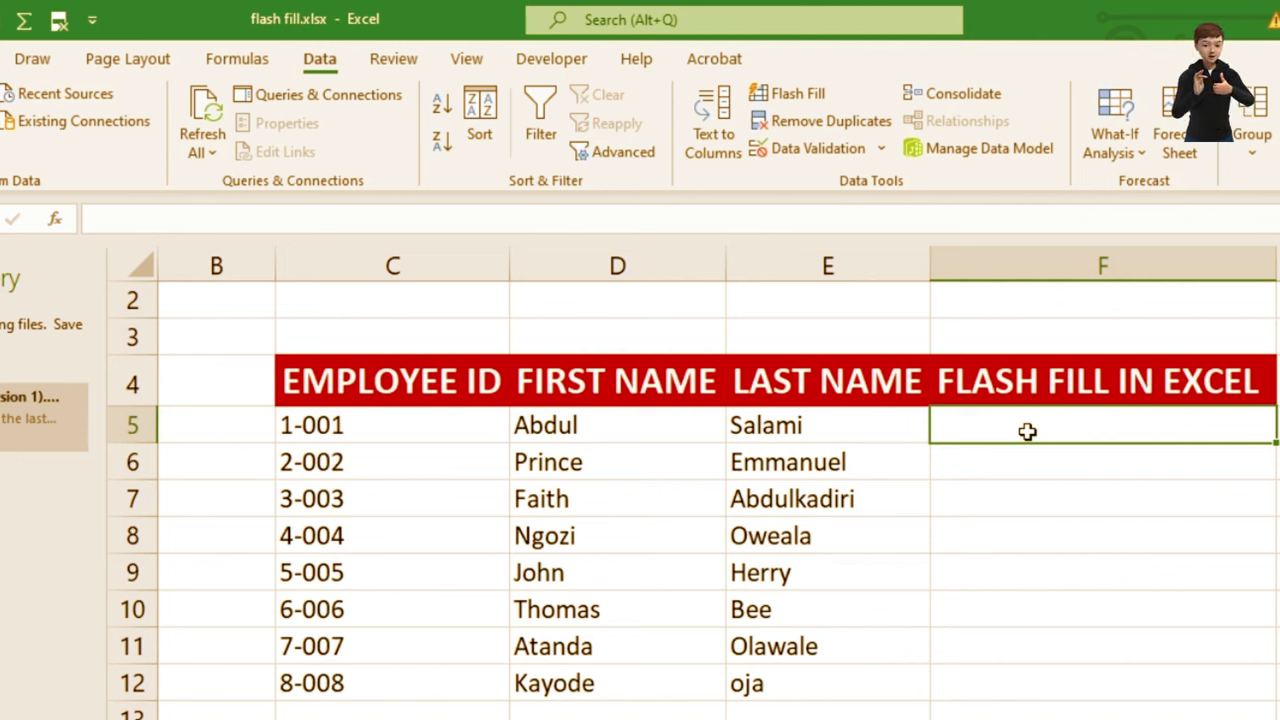
pyautogui.doubleClick(1027, 431)
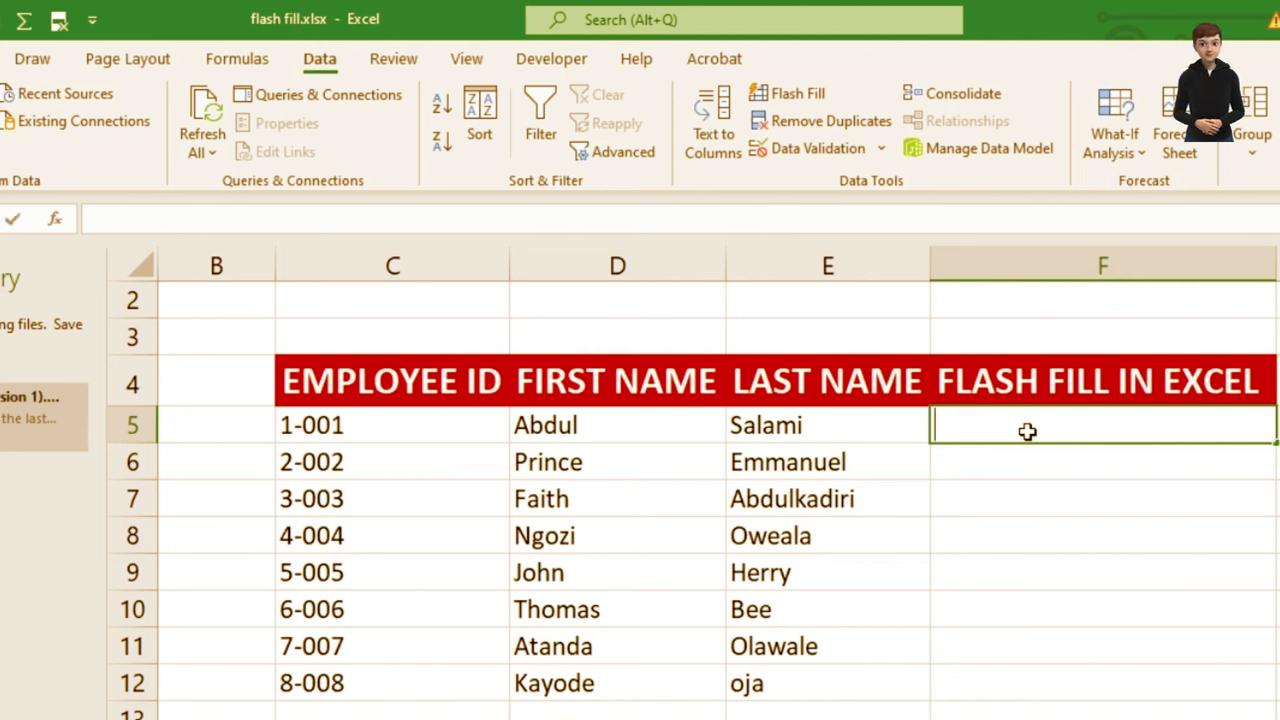
pyautogui.write('Abdul Salami')
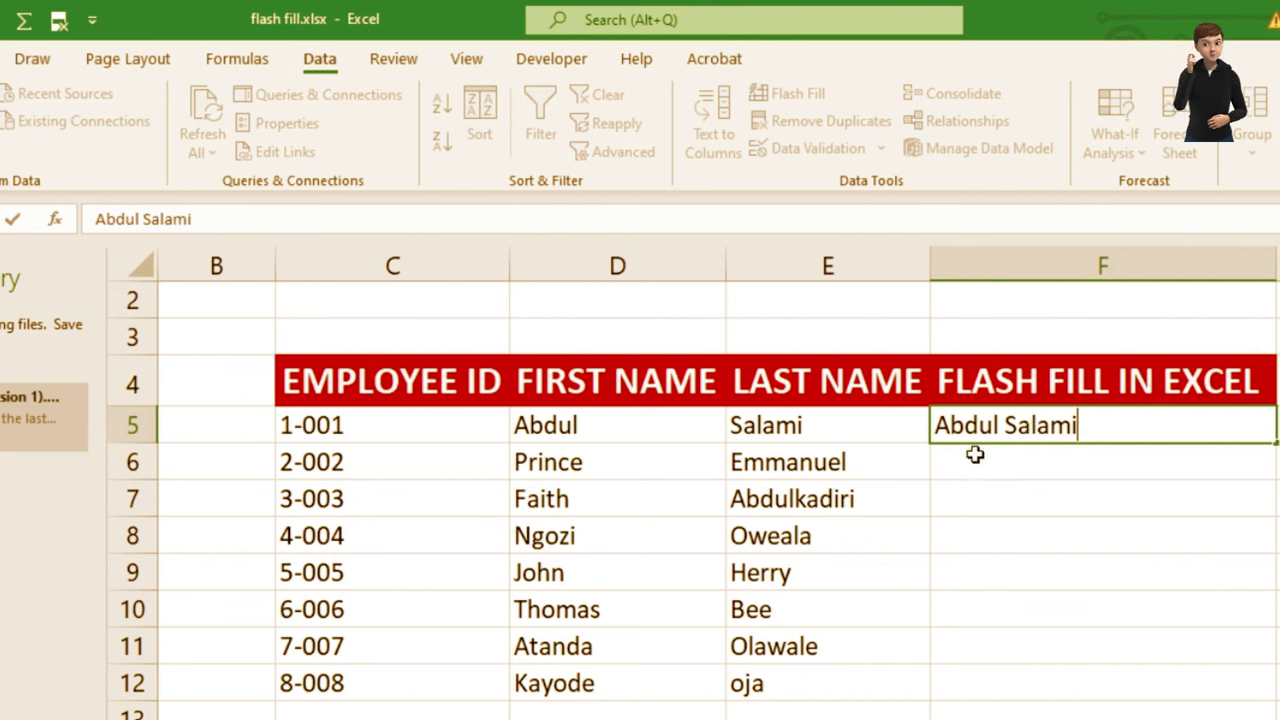
pyautogui.click(983, 506)
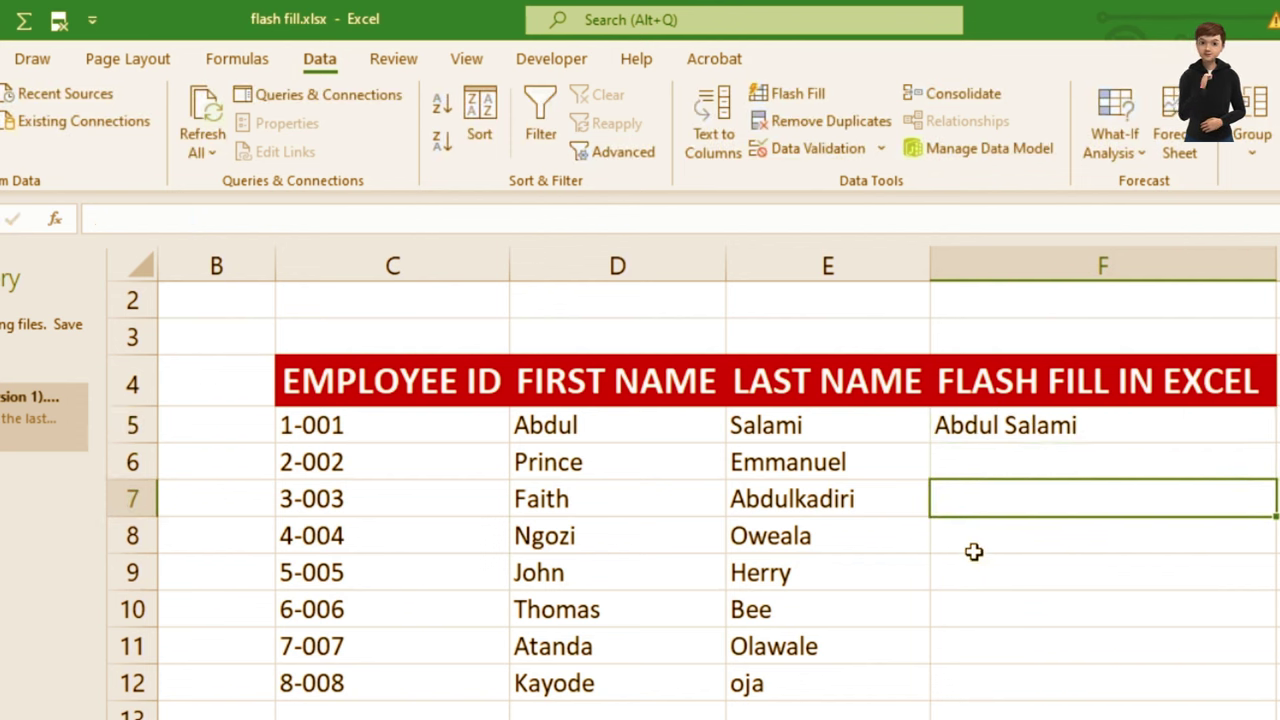
# Flash fill full names down column F from the F5 example, then undo the fill
pyautogui.click(975, 555)
pyautogui.click(962, 583)
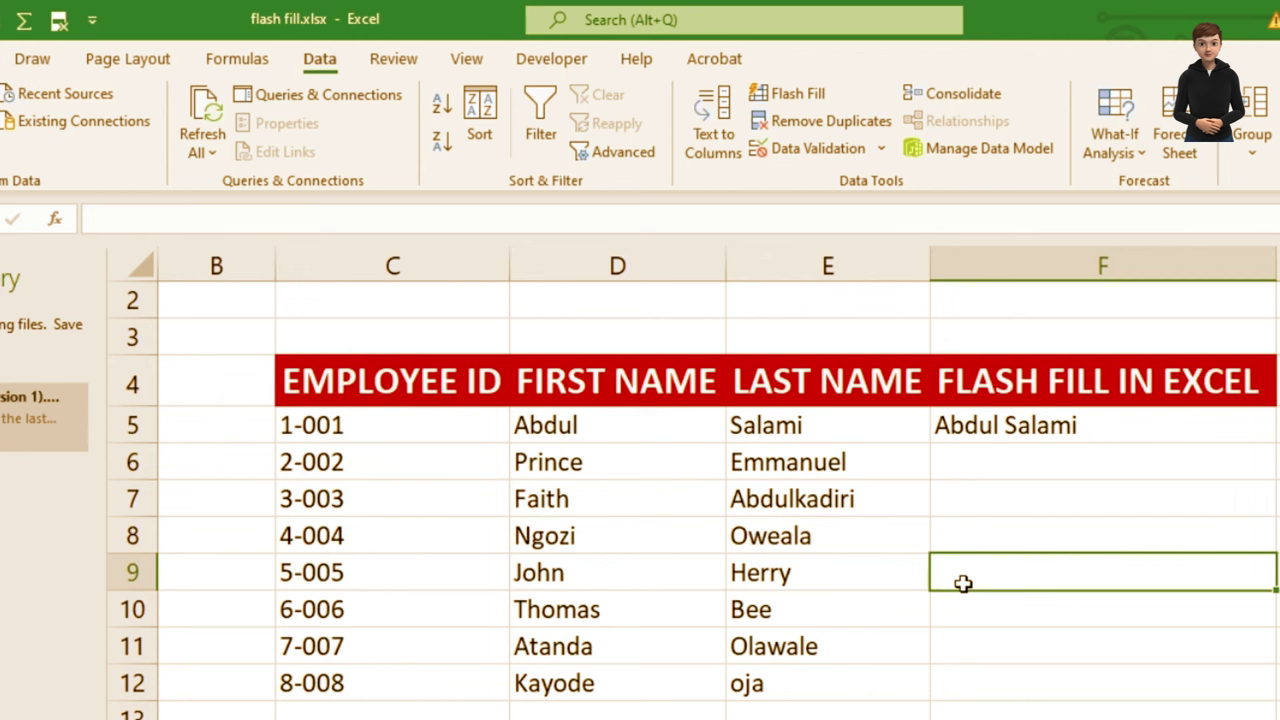
pyautogui.click(1043, 432)
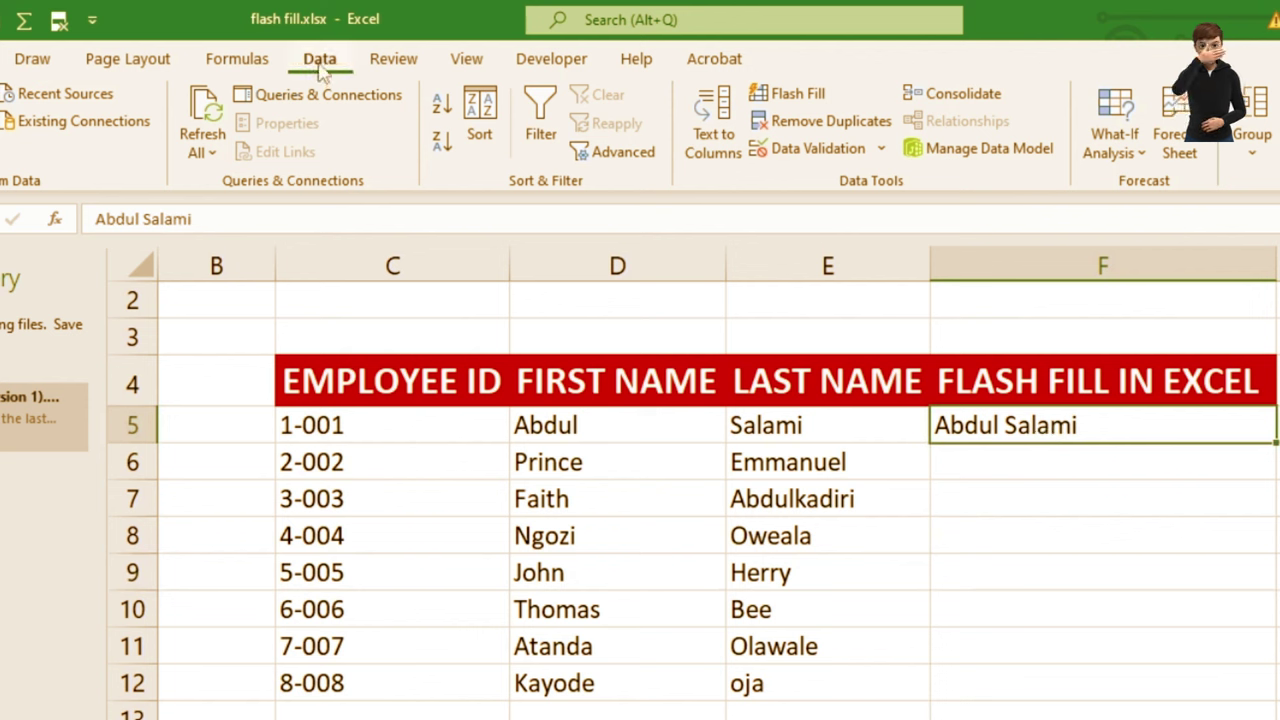
pyautogui.click(796, 96)
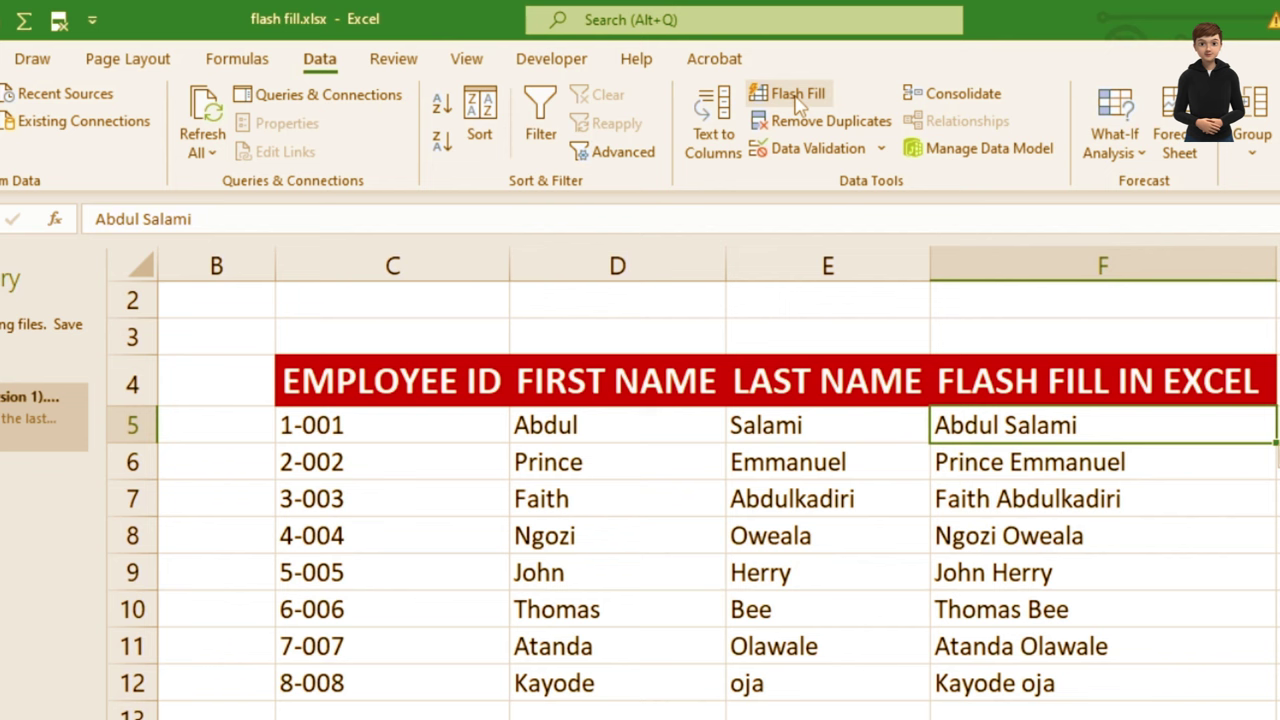
pyautogui.hotkey('ctrl', 'z')
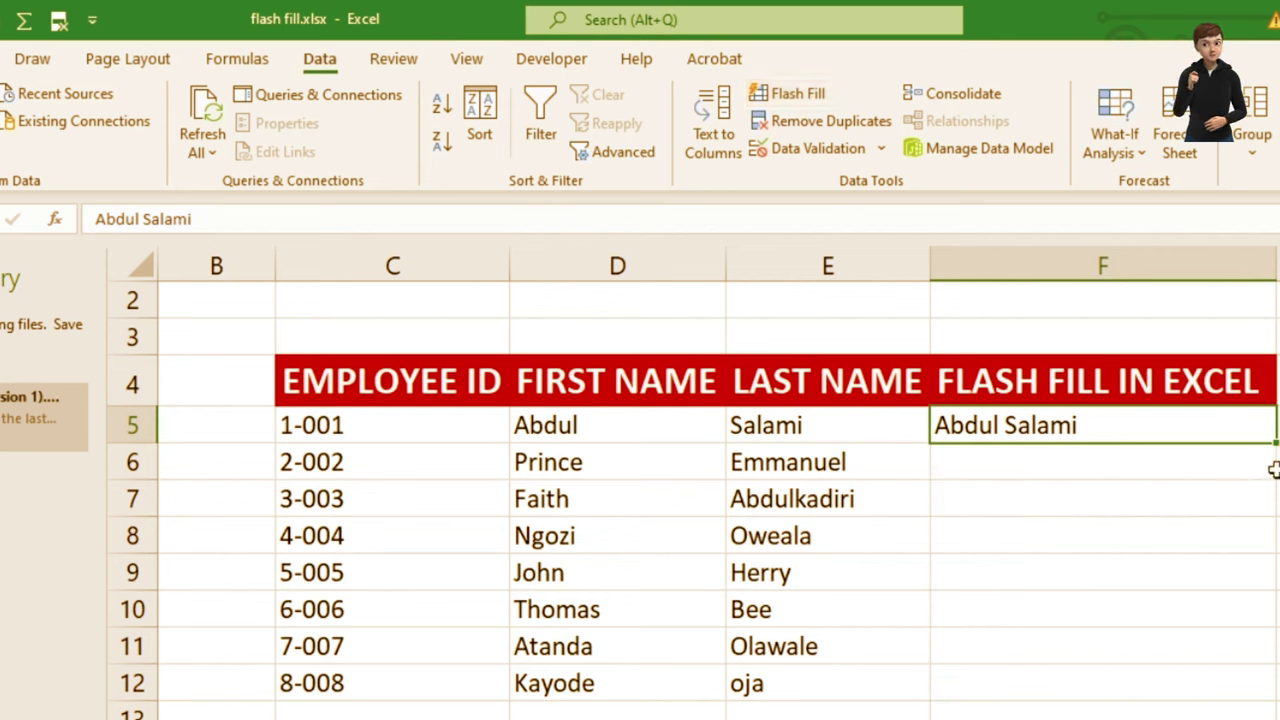
pyautogui.moveTo(1272, 446); pyautogui.dragTo(1262, 698)
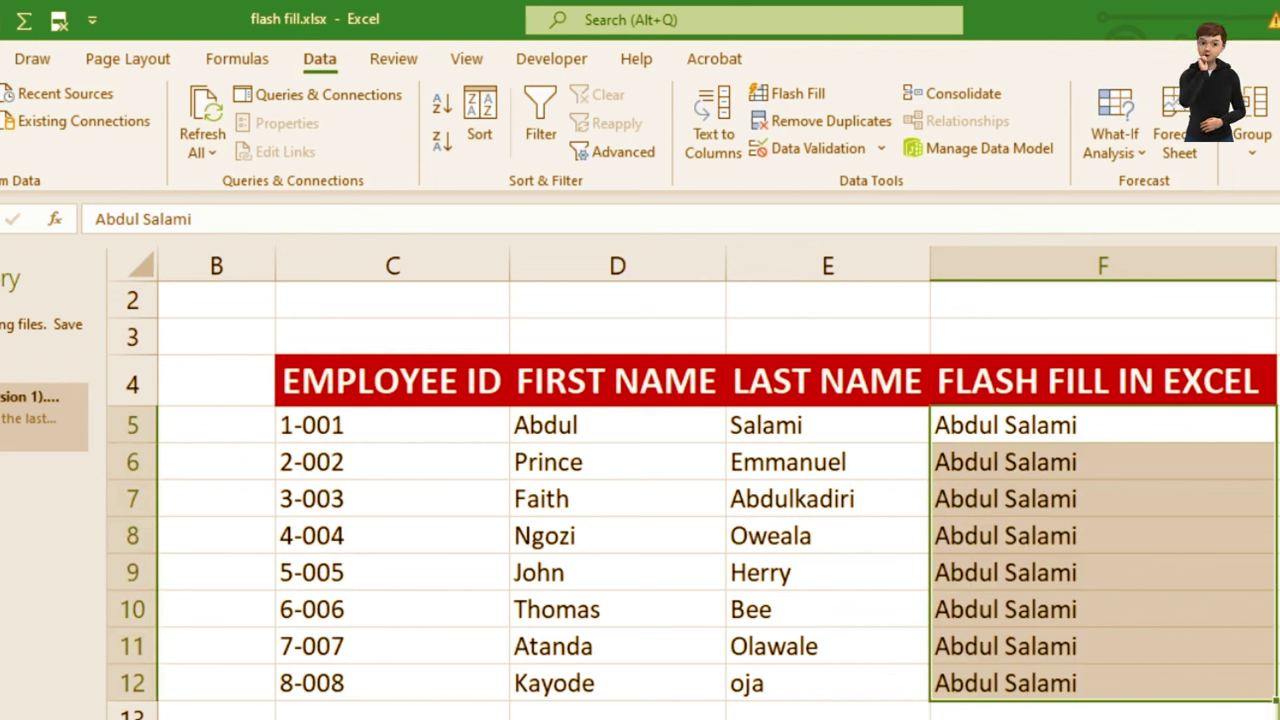
pyautogui.hotkey('ctrl', 'e')
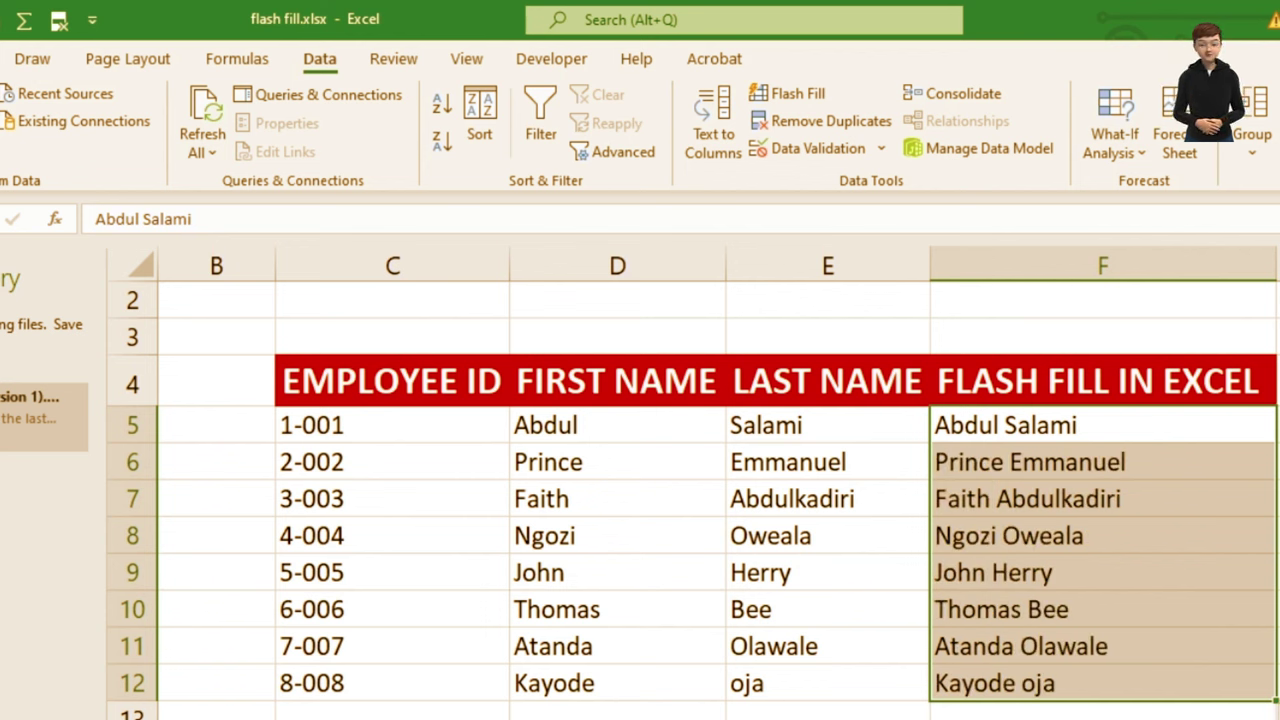
pyautogui.hotkey('ctrl', 'z')
pyautogui.hotkey('ctrl', 'z')
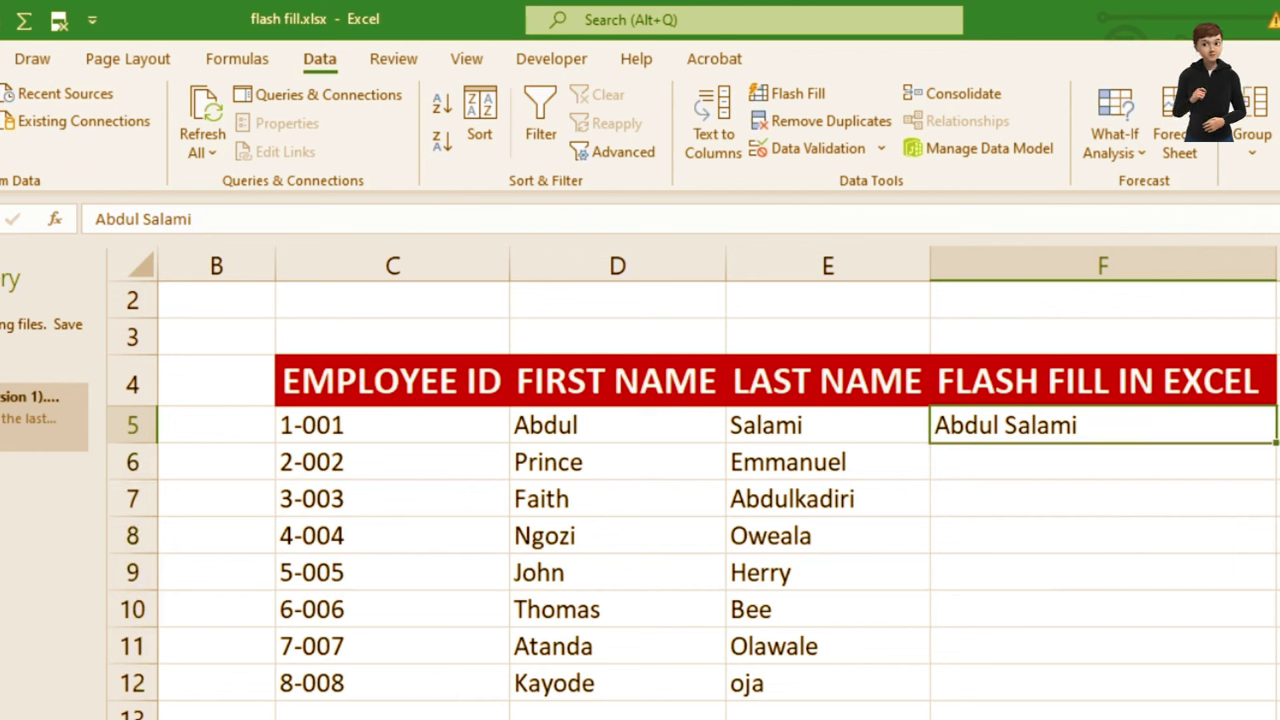
# Enter initials 'AS' in F5, flash fill initials down column F, then undo the fill
pyautogui.write('AS')
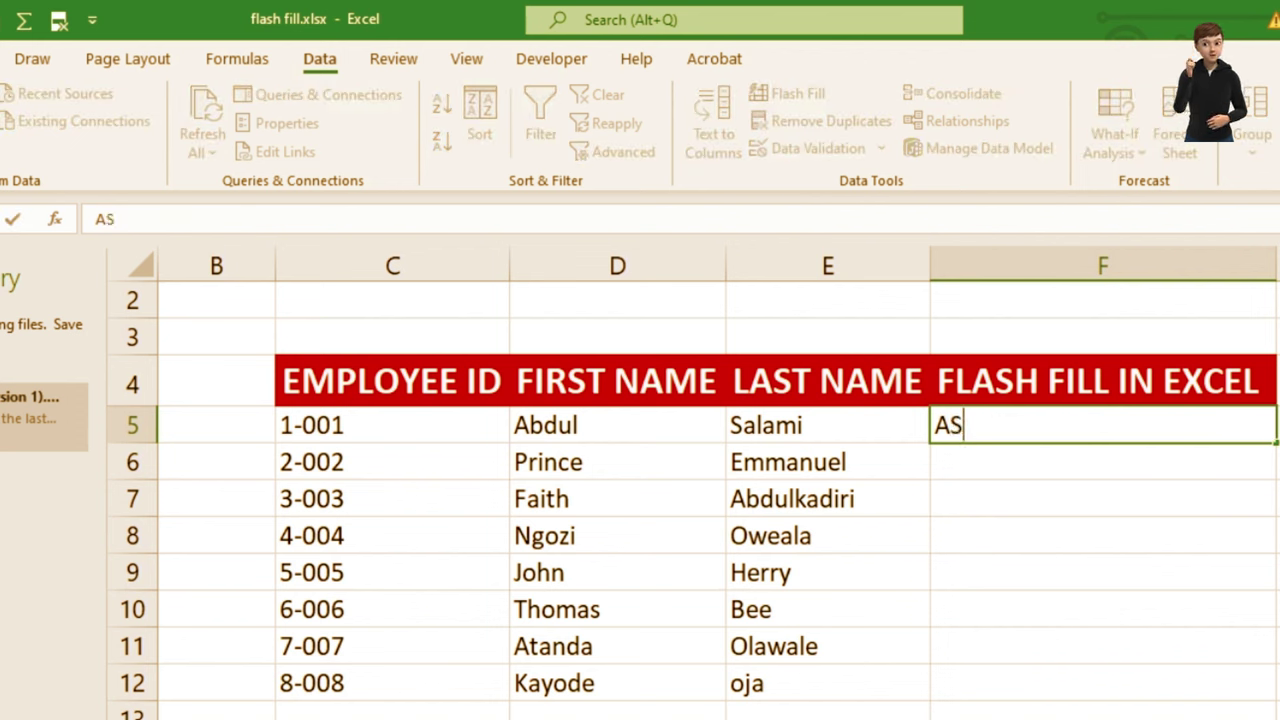
pyautogui.click(984, 477)
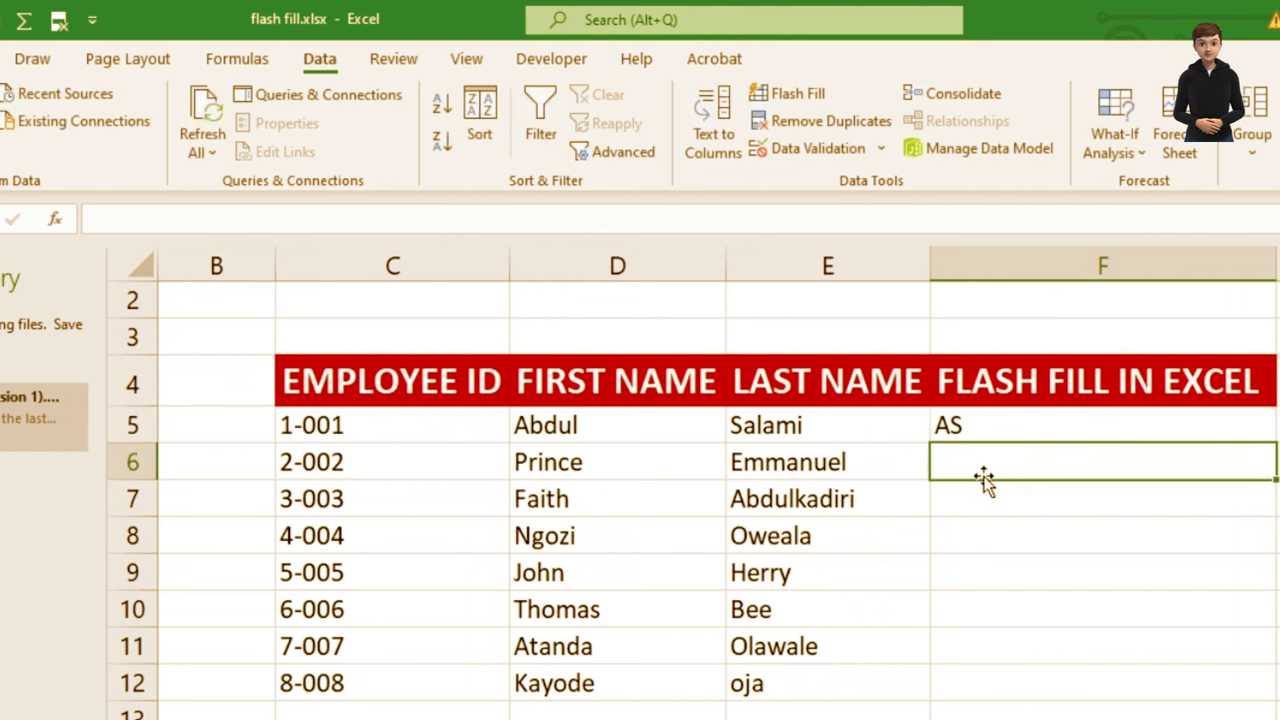
pyautogui.click(958, 512)
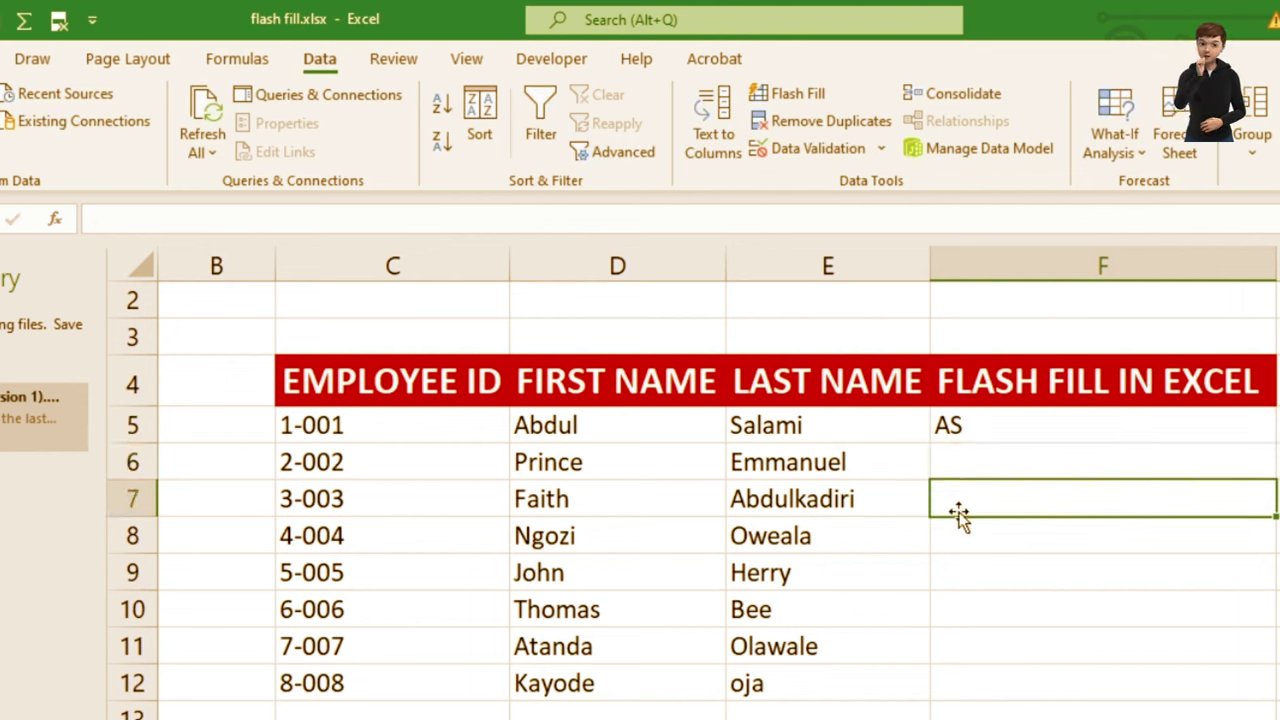
pyautogui.click(994, 426)
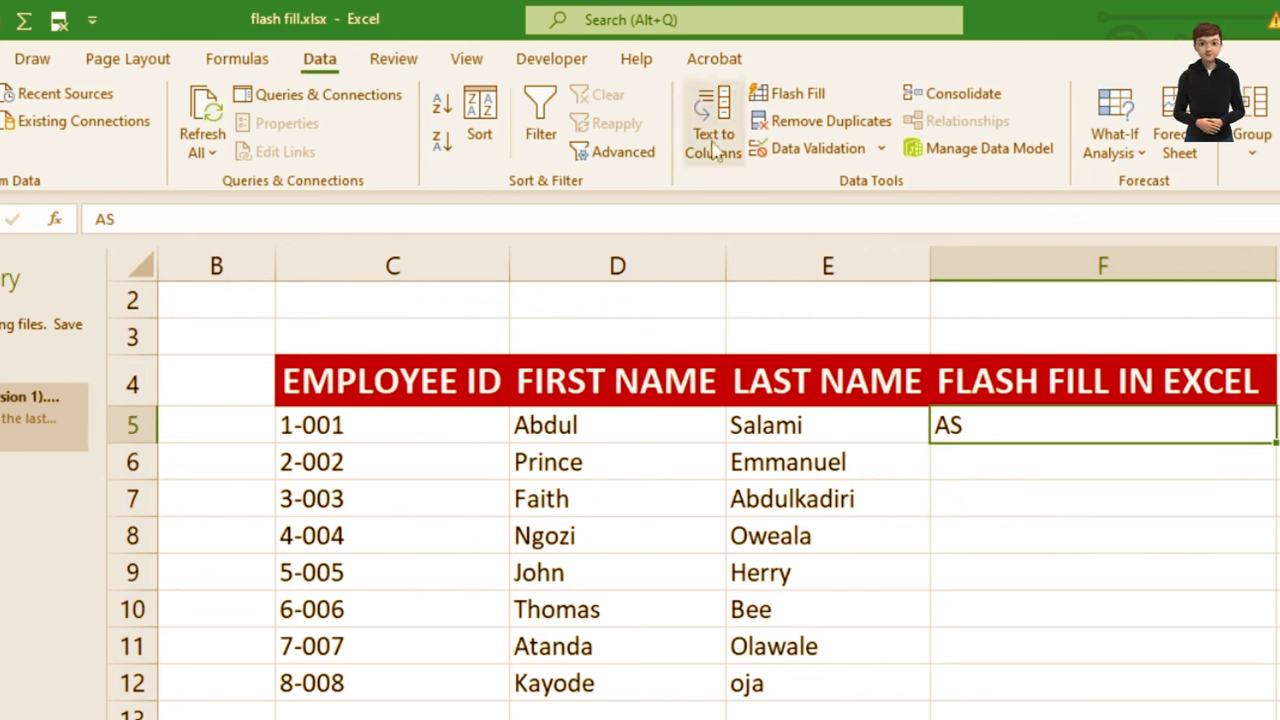
pyautogui.click(812, 90)
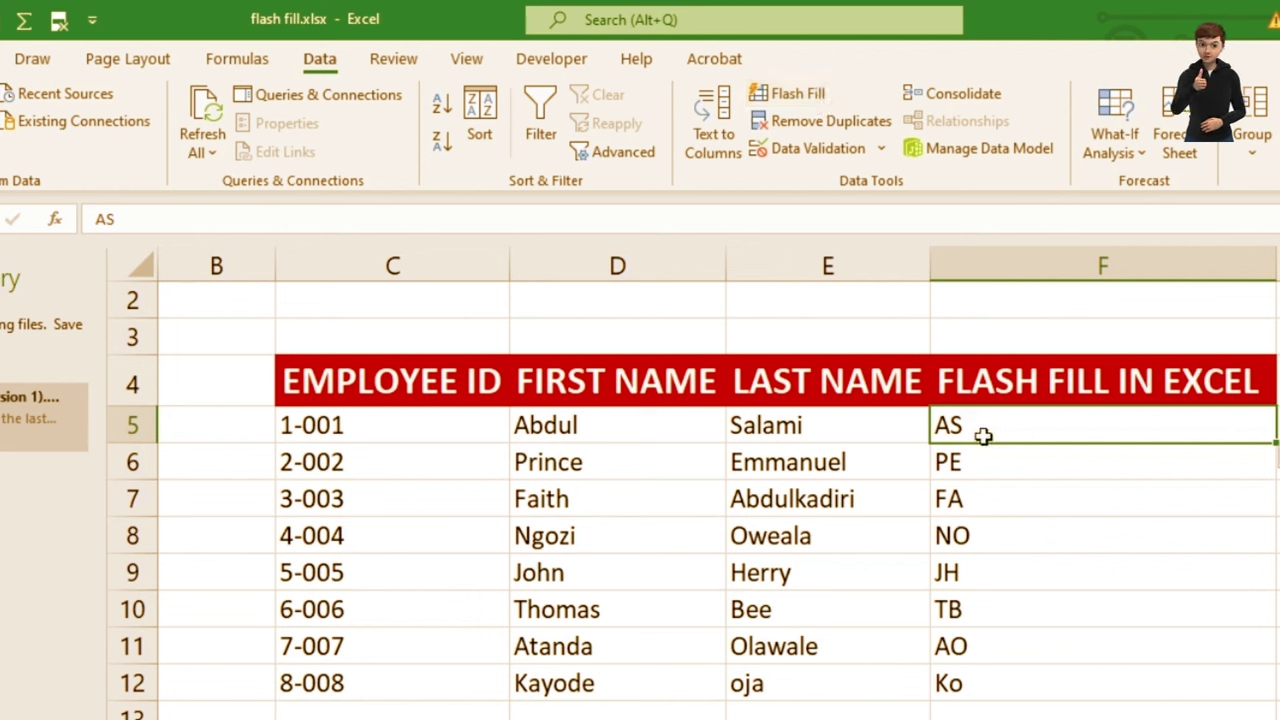
pyautogui.hotkey('ctrl', 'z')
pyautogui.write('Abdul ')
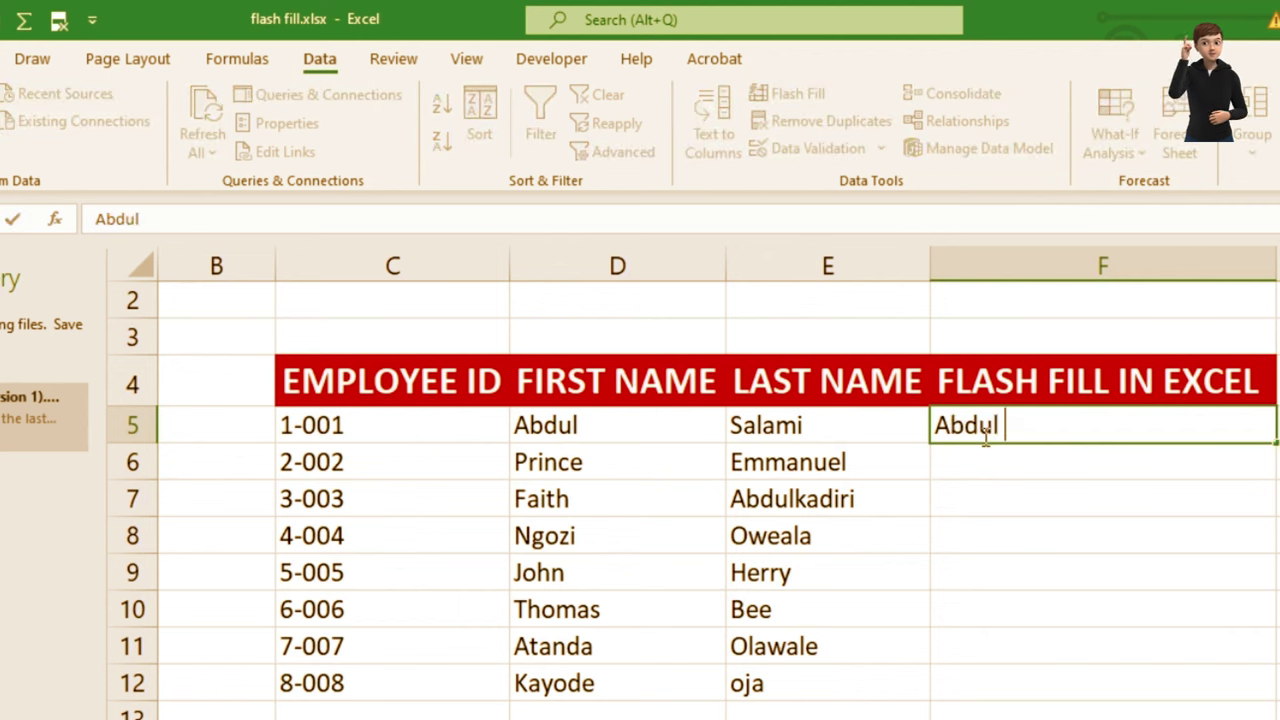
pyautogui.write('Salami')
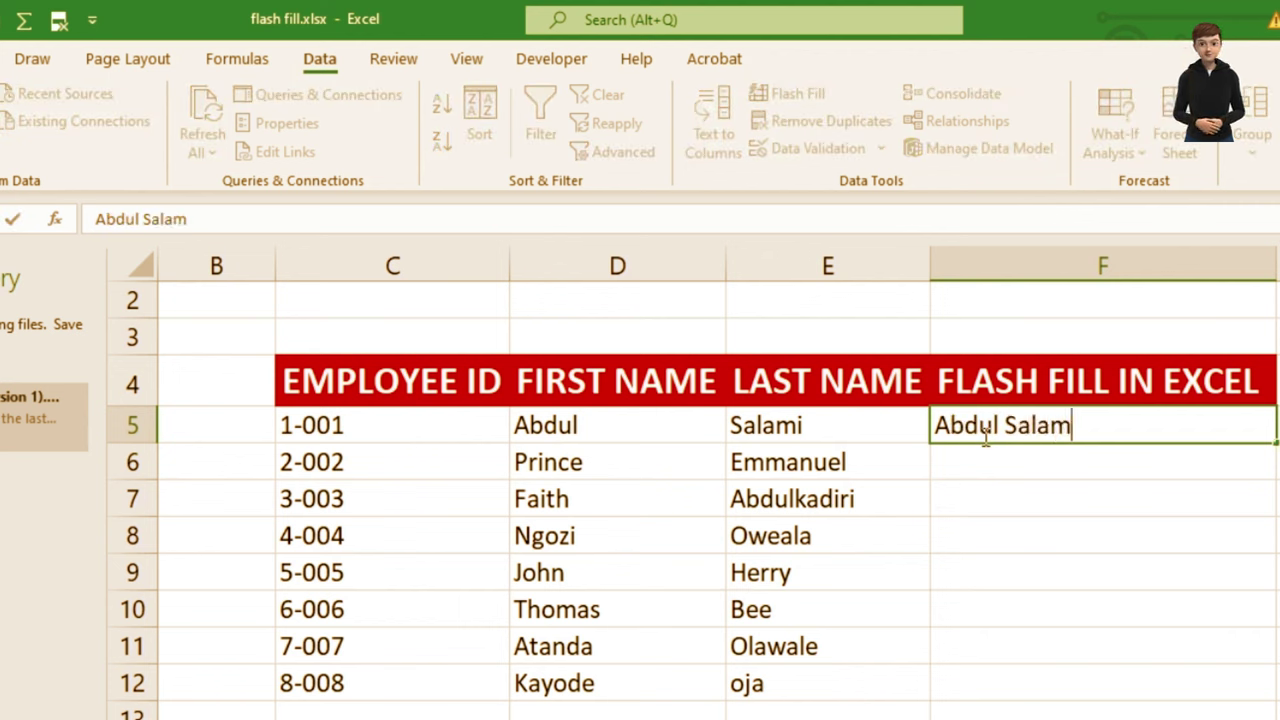
pyautogui.click(538, 426)
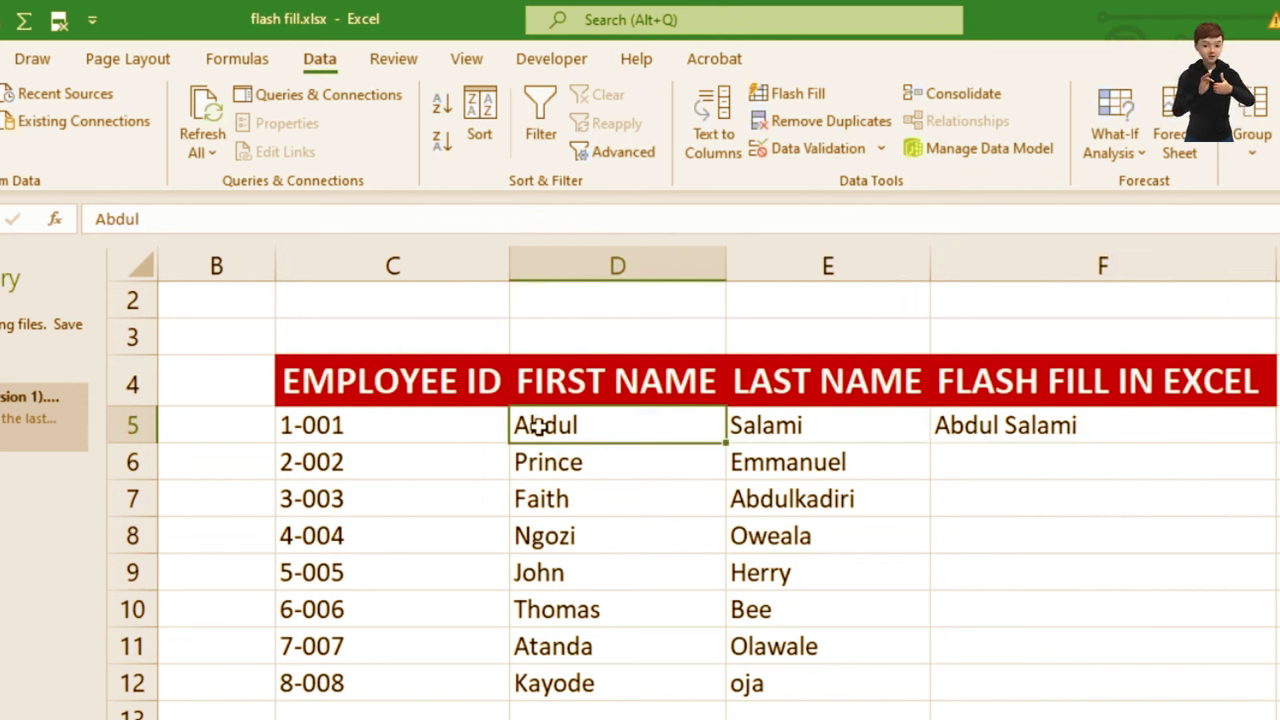
pyautogui.write('K')
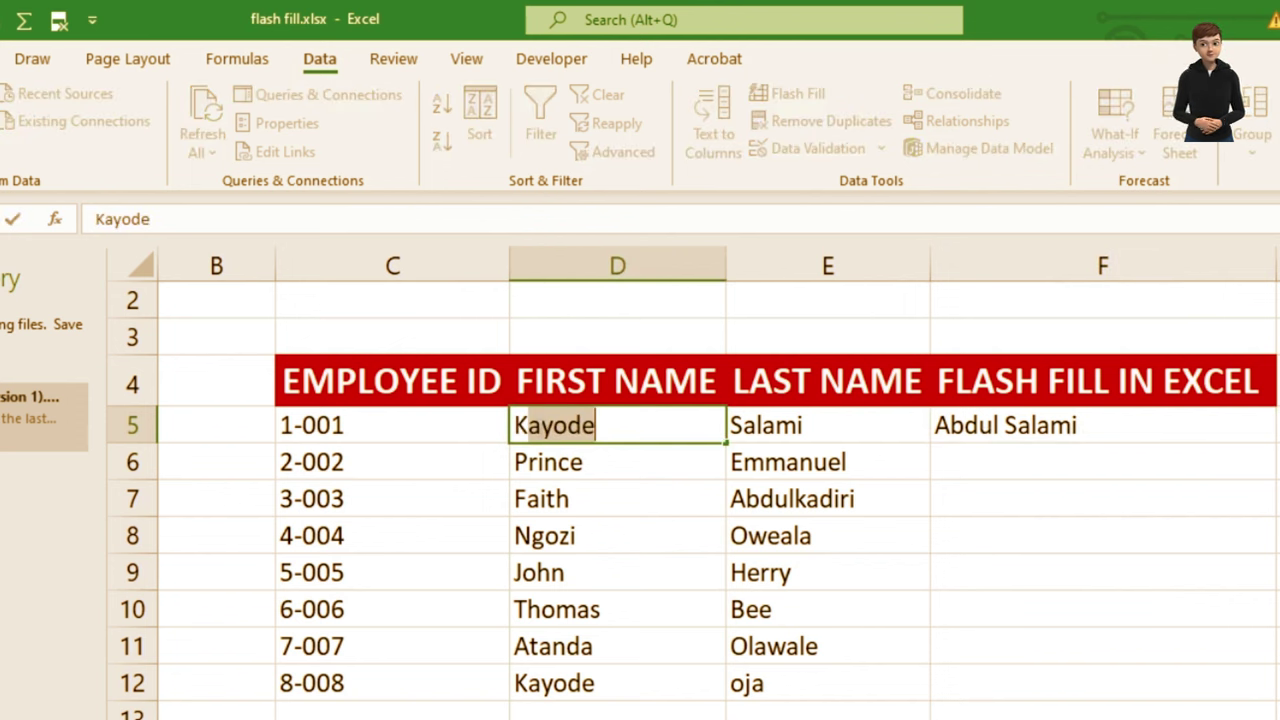
pyautogui.write('adiru')
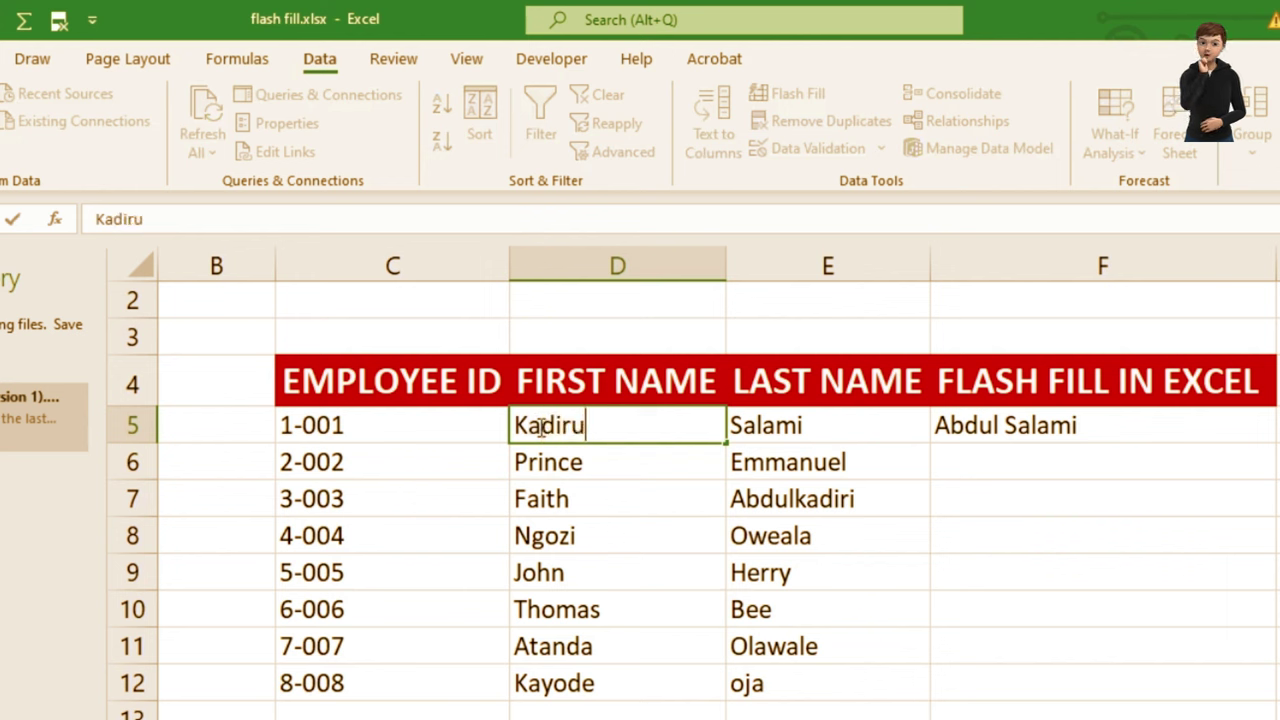
pyautogui.press('BackSpace')
pyautogui.write('i')
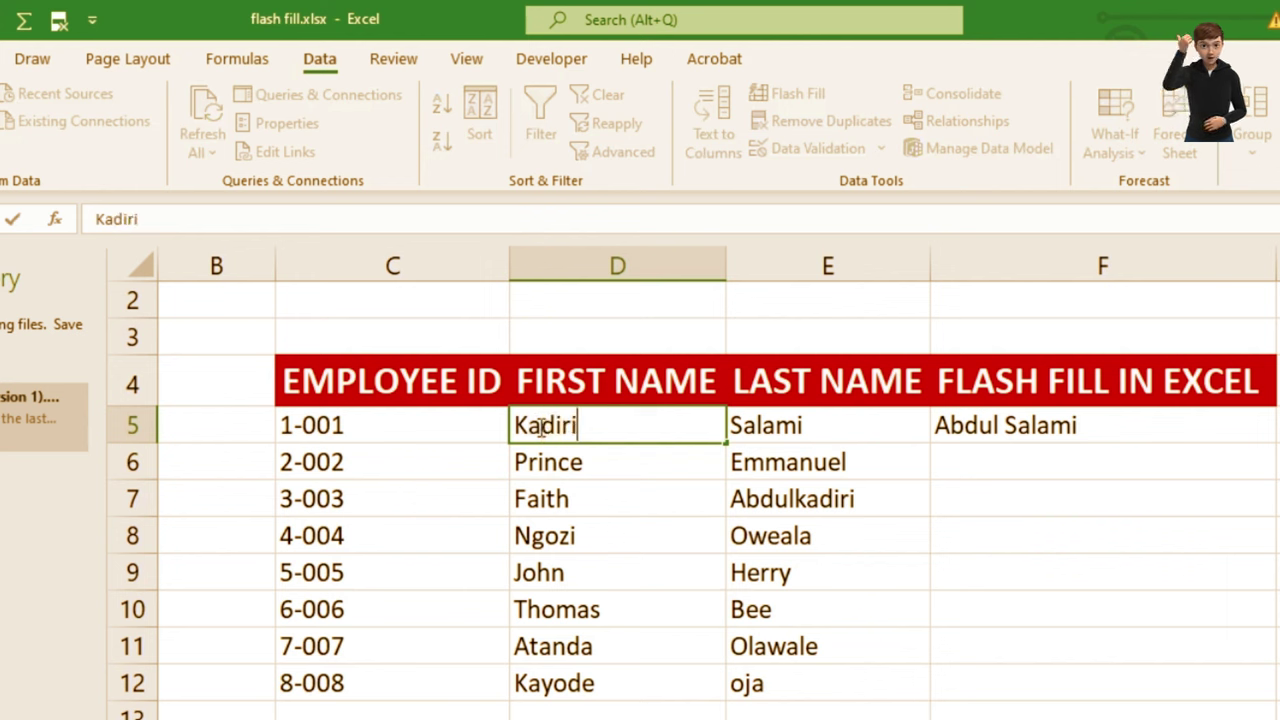
pyautogui.press('Return')
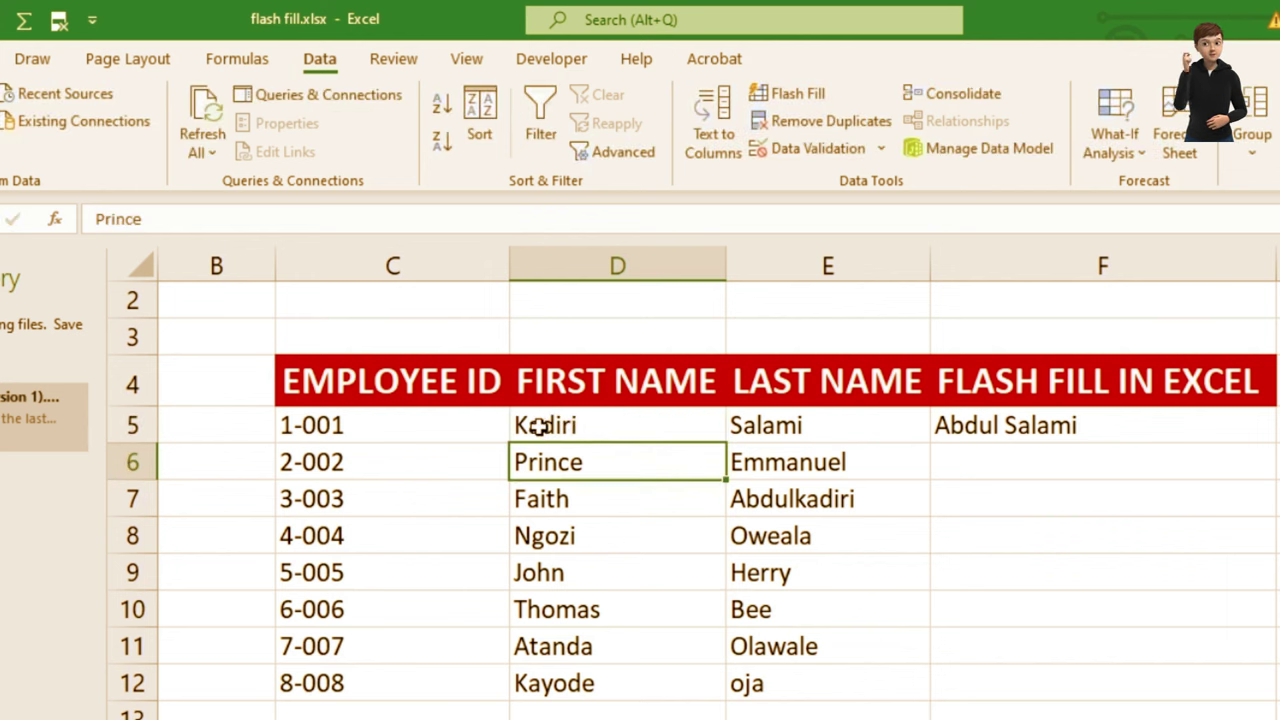
# Compare D5 with F5 and undo the edit so D5's first name matches F5
pyautogui.click(565, 430)
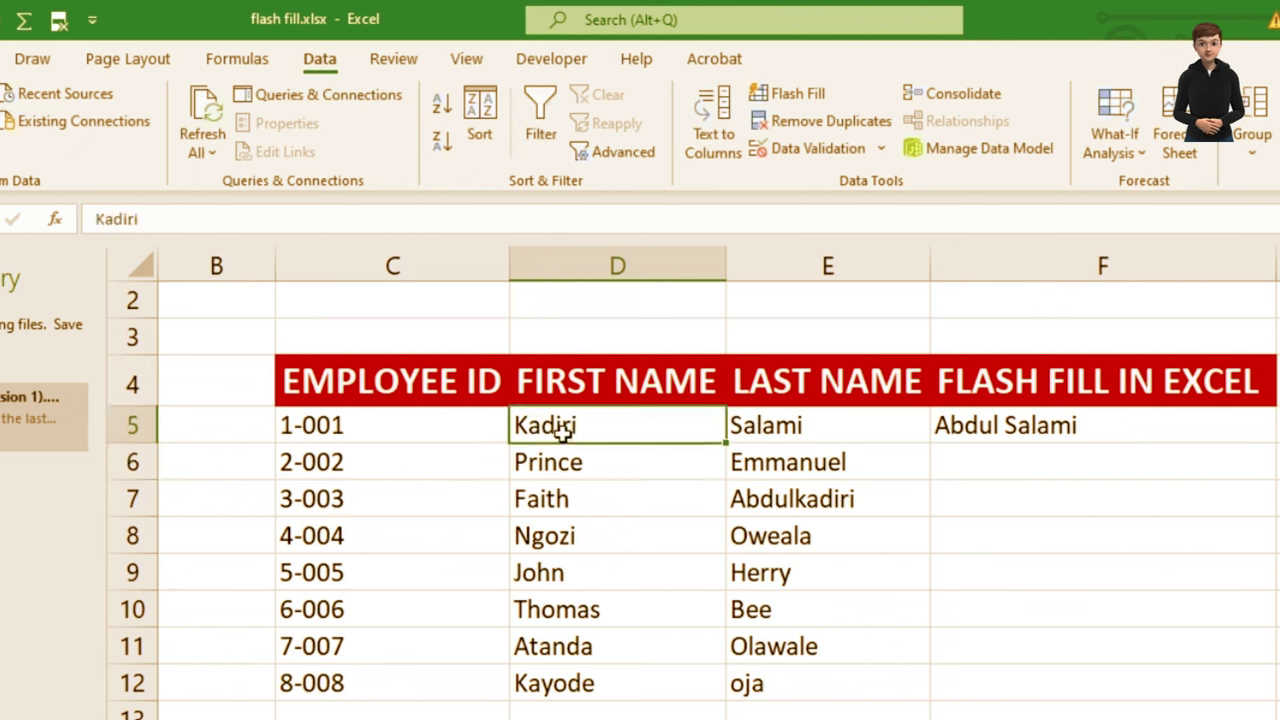
pyautogui.click(1033, 428)
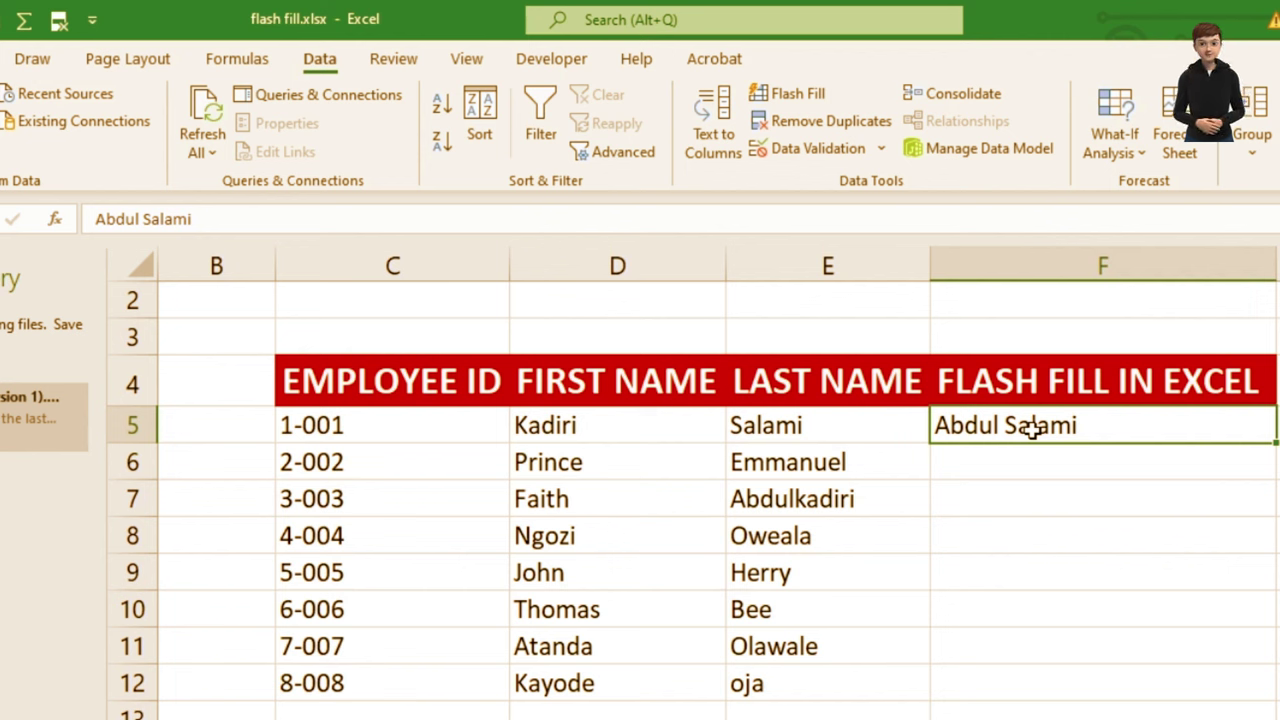
pyautogui.click(577, 423)
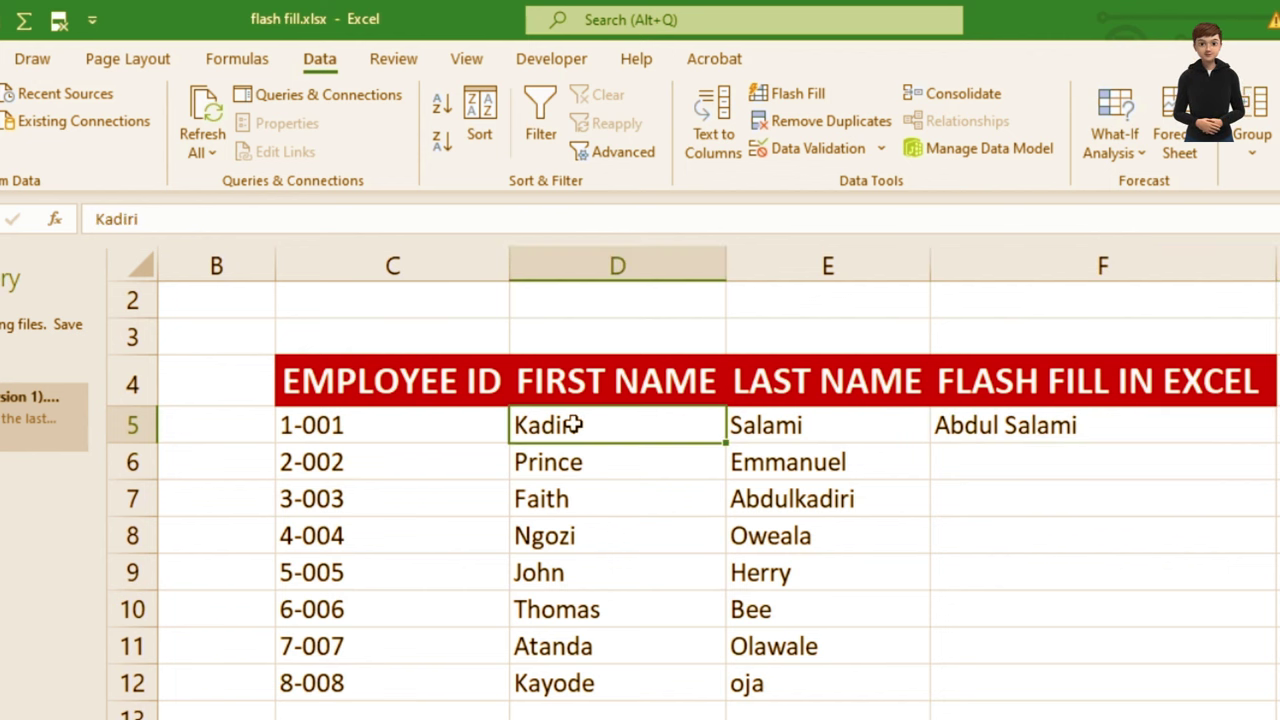
pyautogui.click(1002, 427)
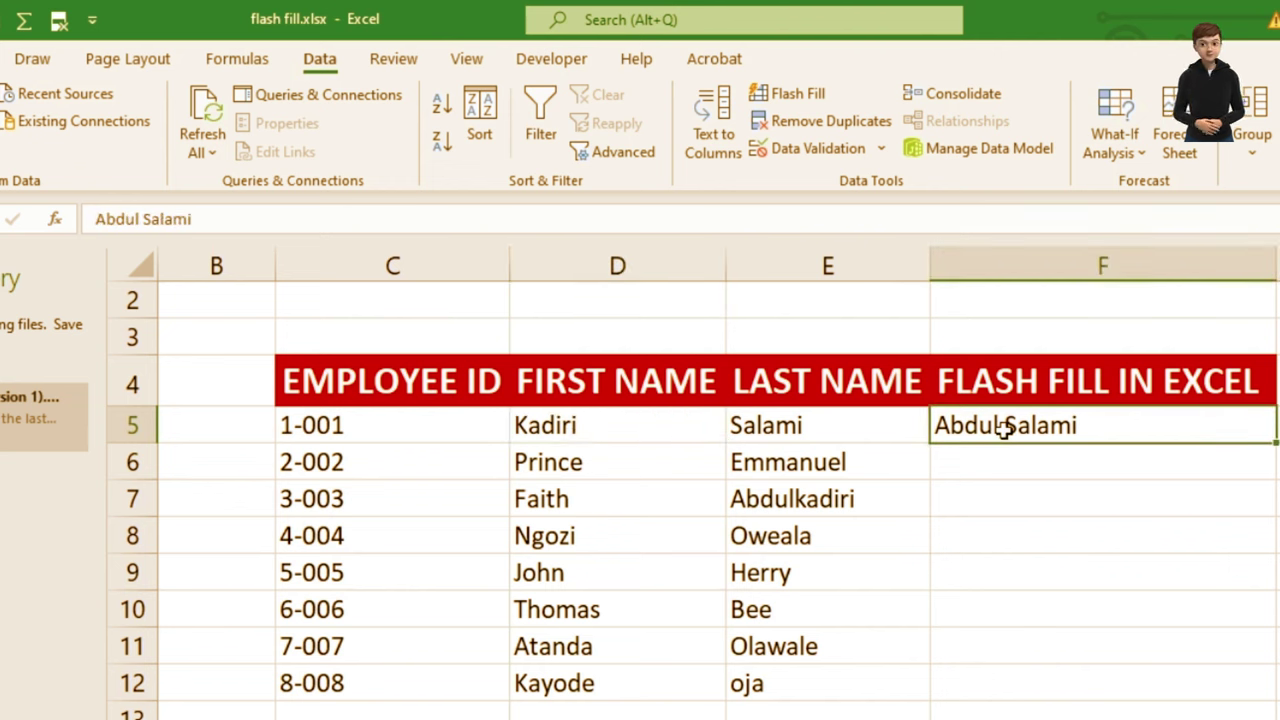
pyautogui.hotkey('ctrl', 'z')
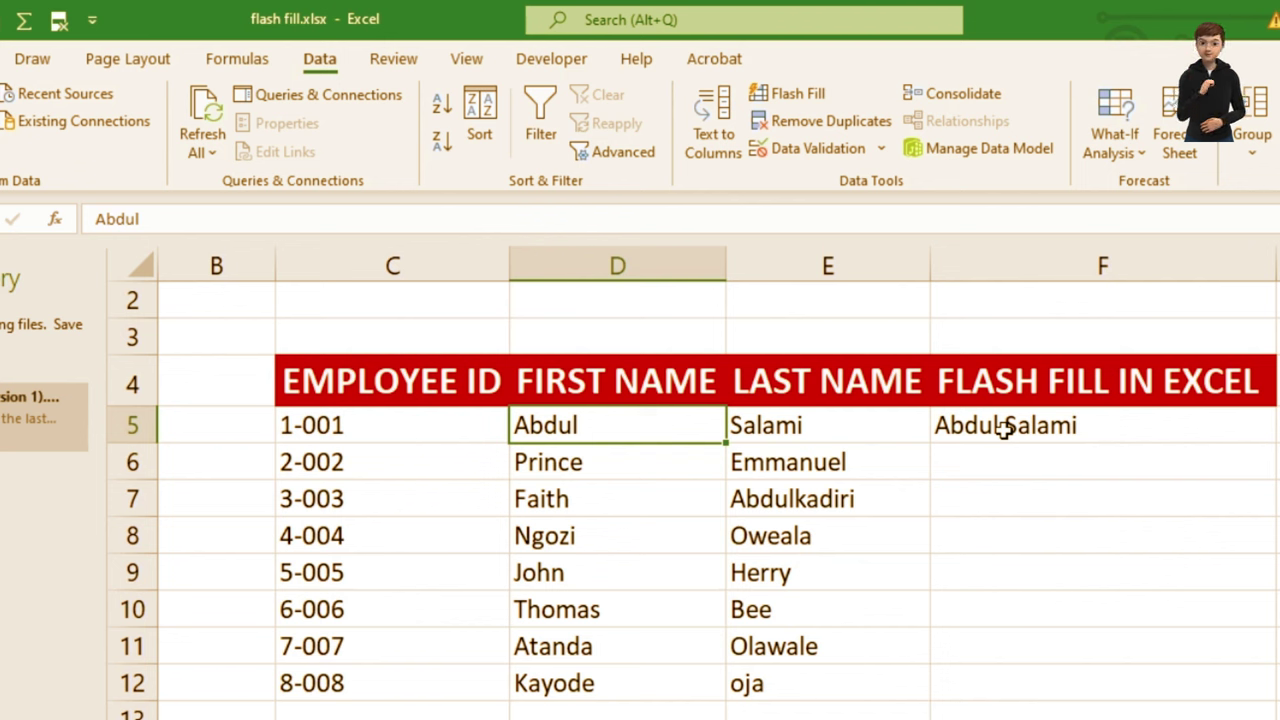
pyautogui.click(1003, 427)
# Show the beverage sales table with its Average of Revenue by Beverage Brand chart
pyautogui.click(797, 93)
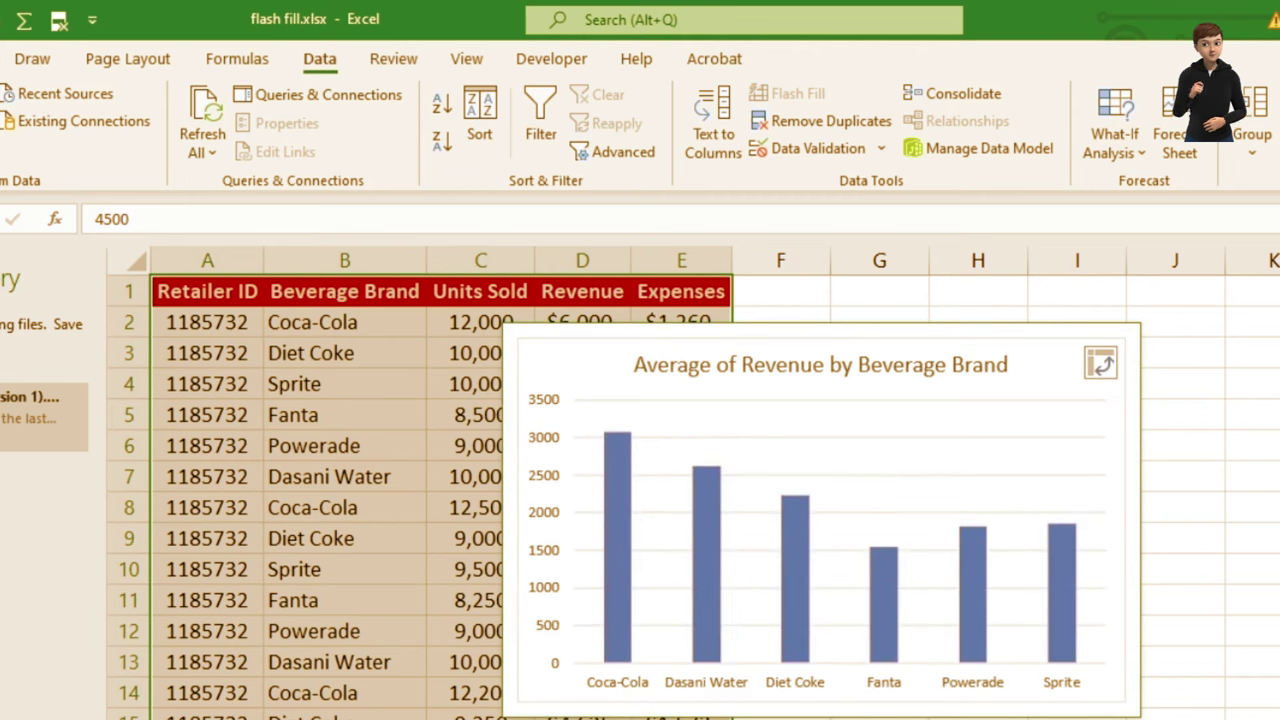
# Delete the revenue by brand chart and select the whole beverage data table
pyautogui.press('Delete')
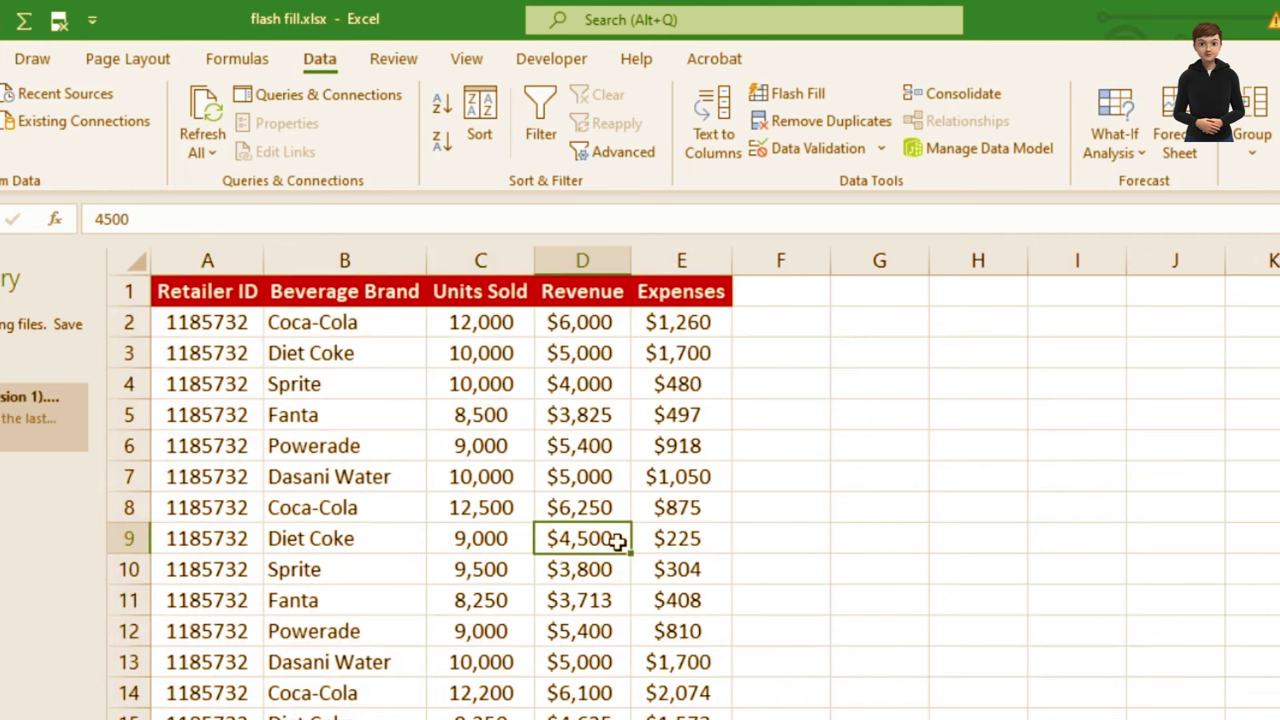
pyautogui.hotkey('ctrl', 'a')
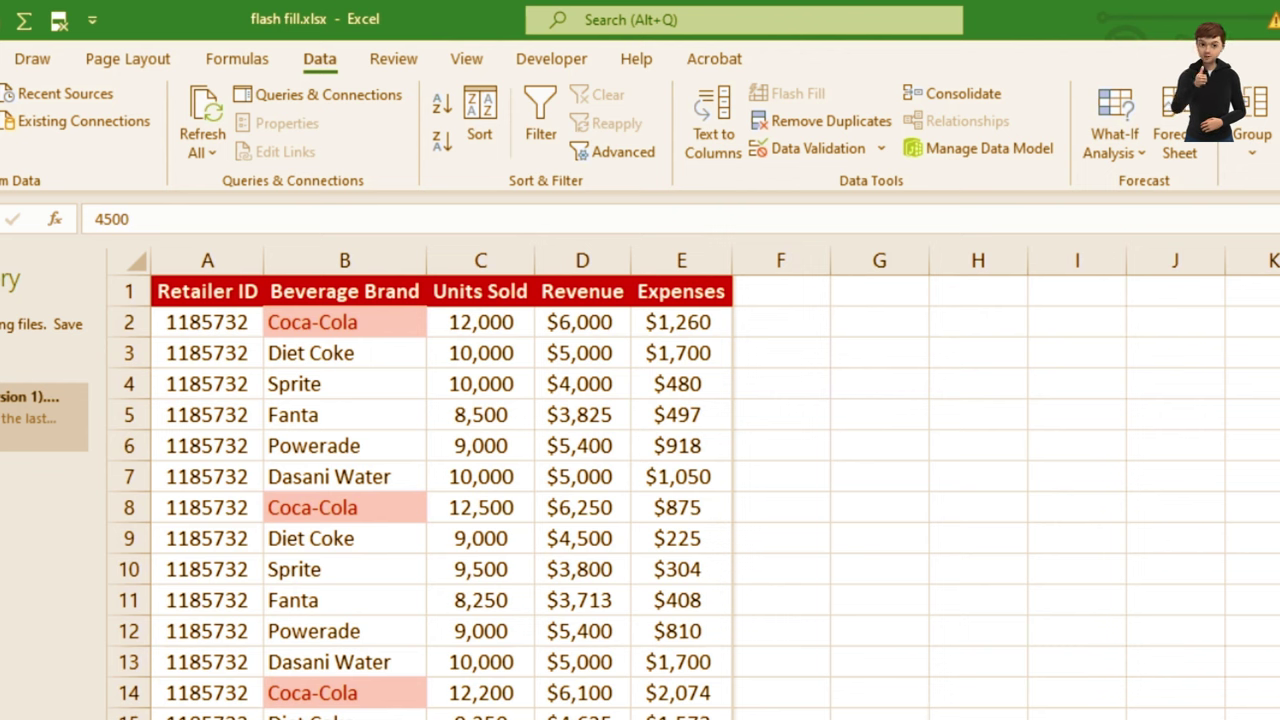
# Select the whole beverage sales table with Ctrl+A for loading into Power Query
pyautogui.hotkey('ctrl', 'a')
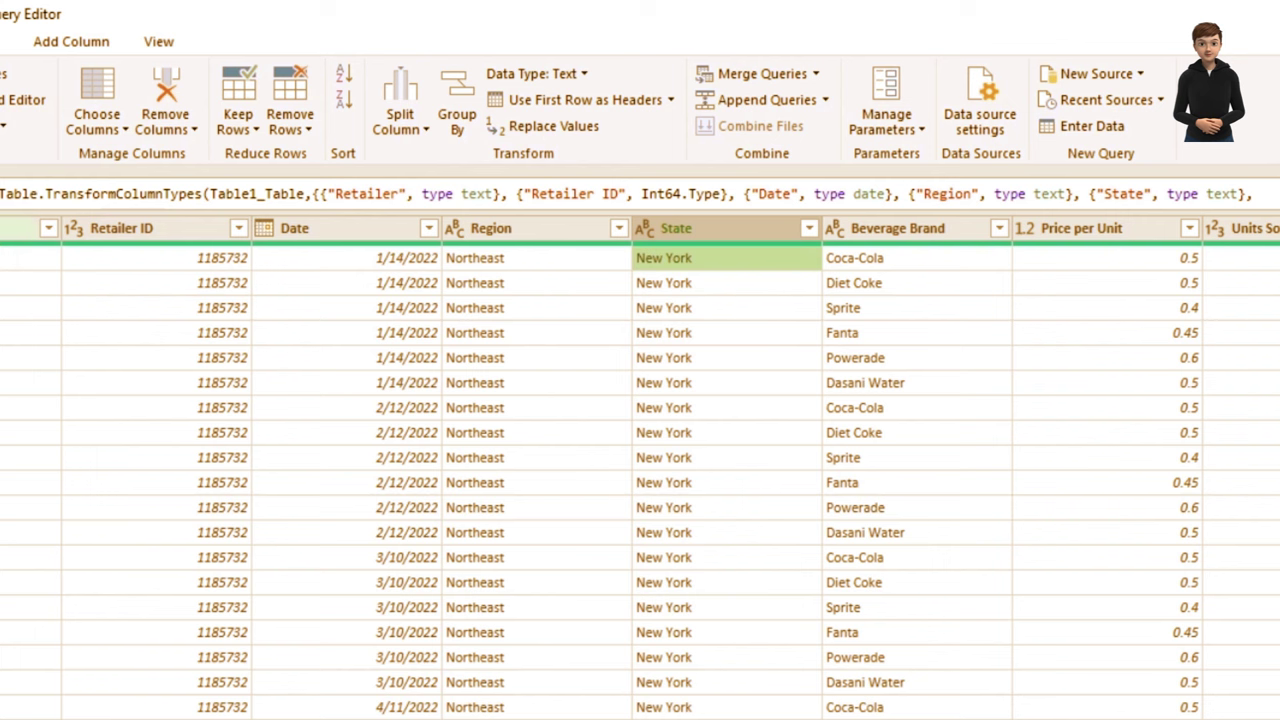
# Select the leftmost Retailer column in Power Query Editor
pyautogui.click(10, 230)
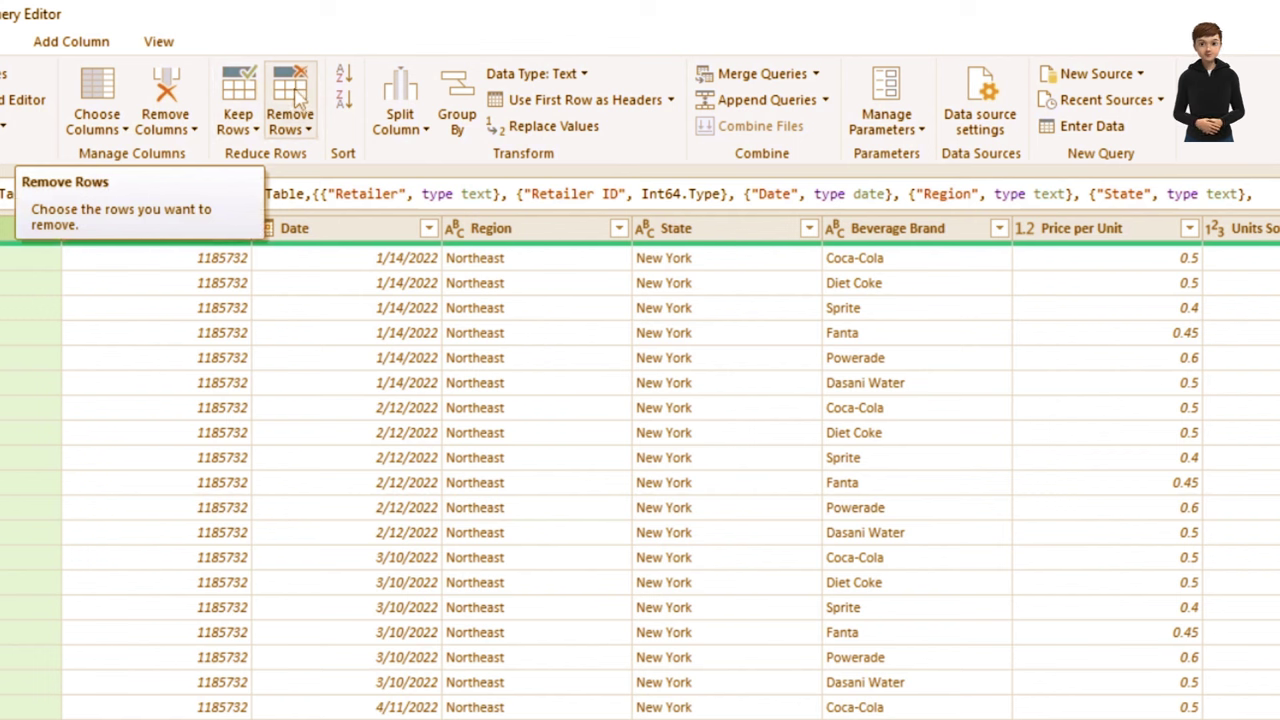
# Remove duplicate Retailer rows, leaving four rows, one per retailer
pyautogui.click(296, 100)
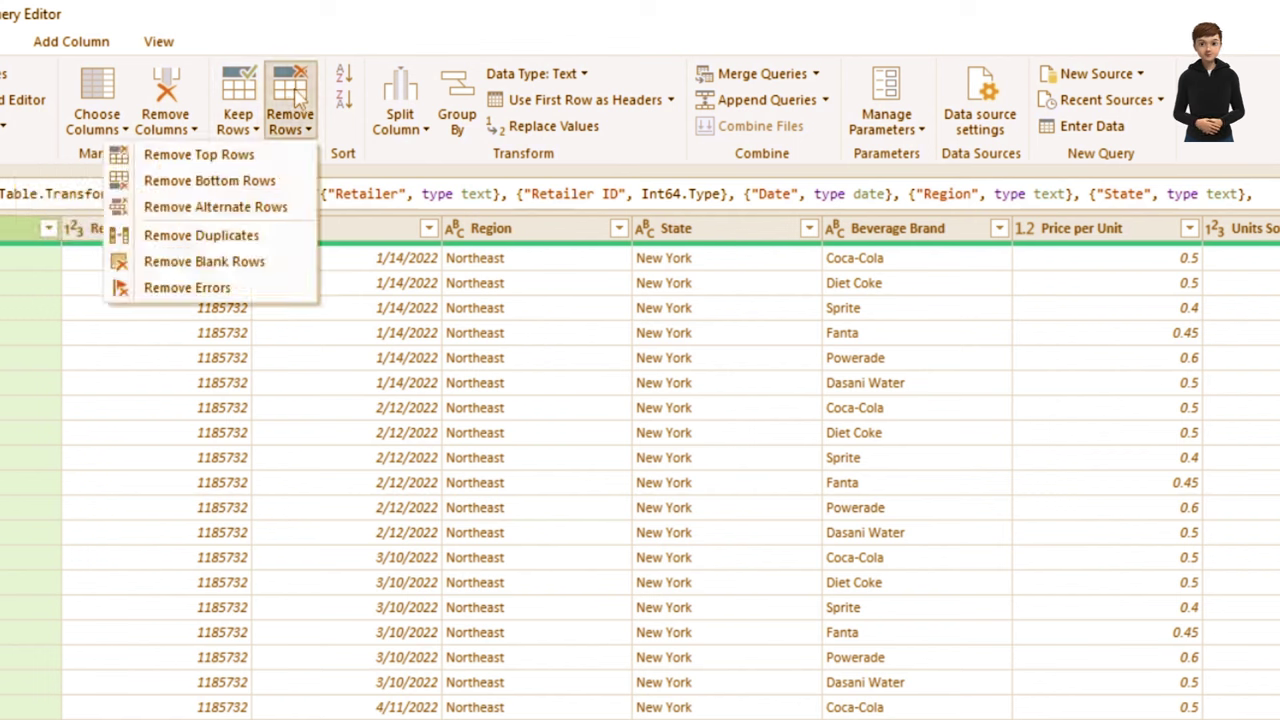
pyautogui.click(250, 235)
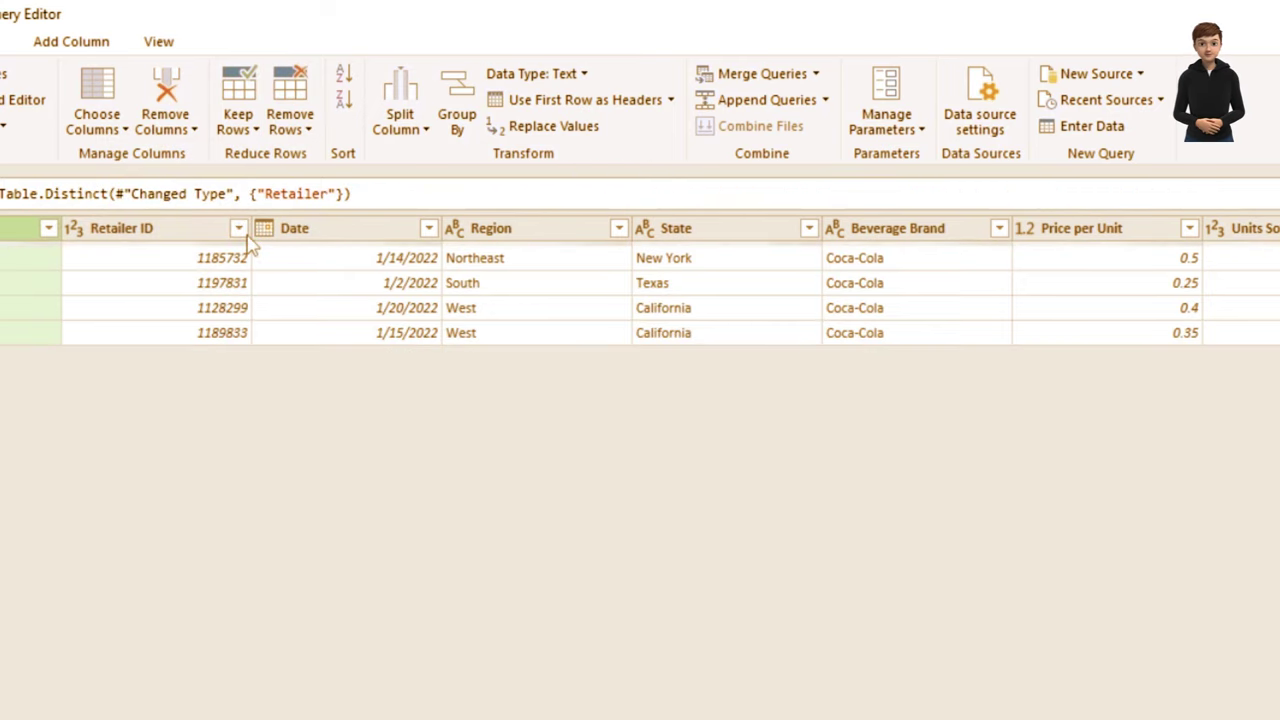
# Convert Region values to uppercase, then to lowercase (northeast, south, west)
pyautogui.rightClick(491, 233)
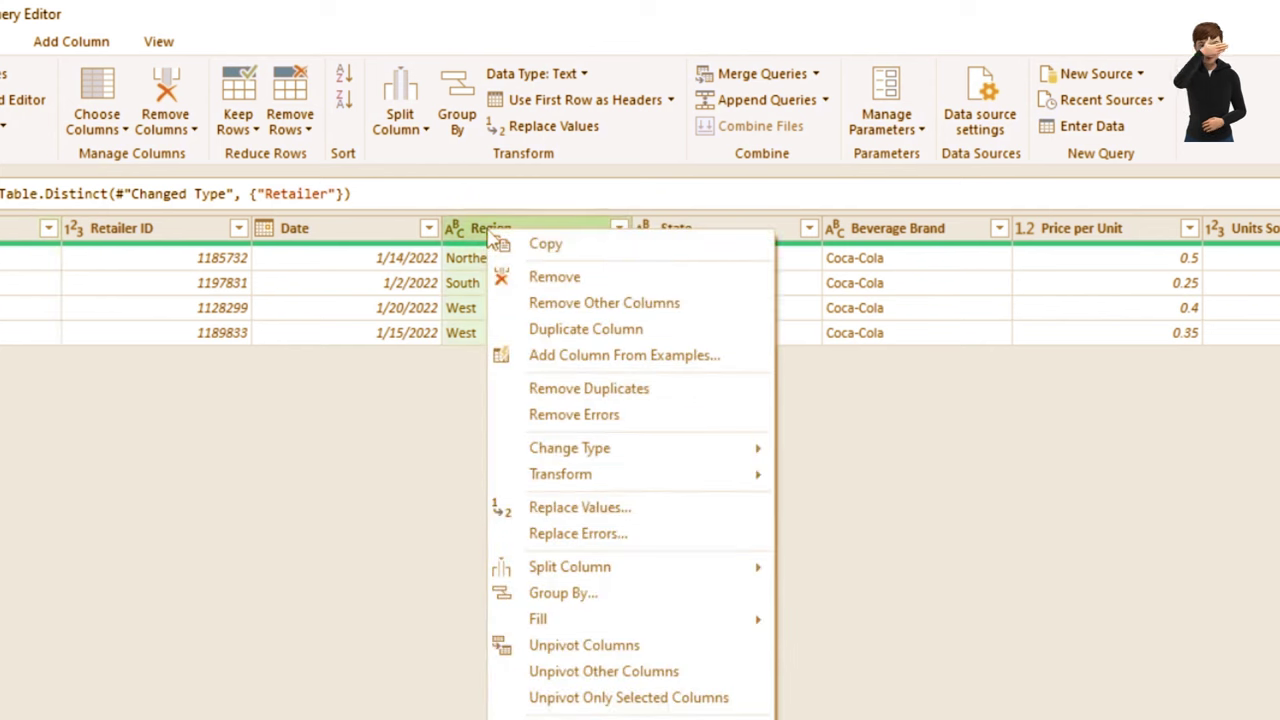
pyautogui.moveTo(691, 472)
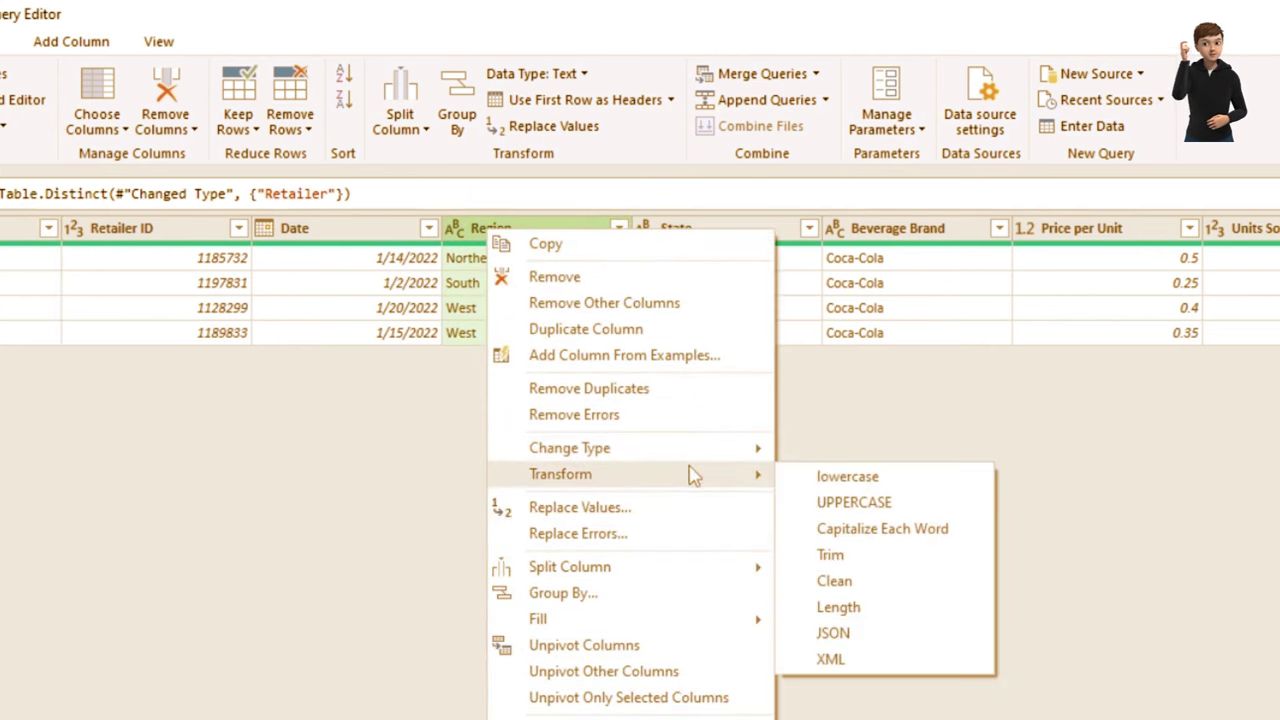
pyautogui.click(845, 503)
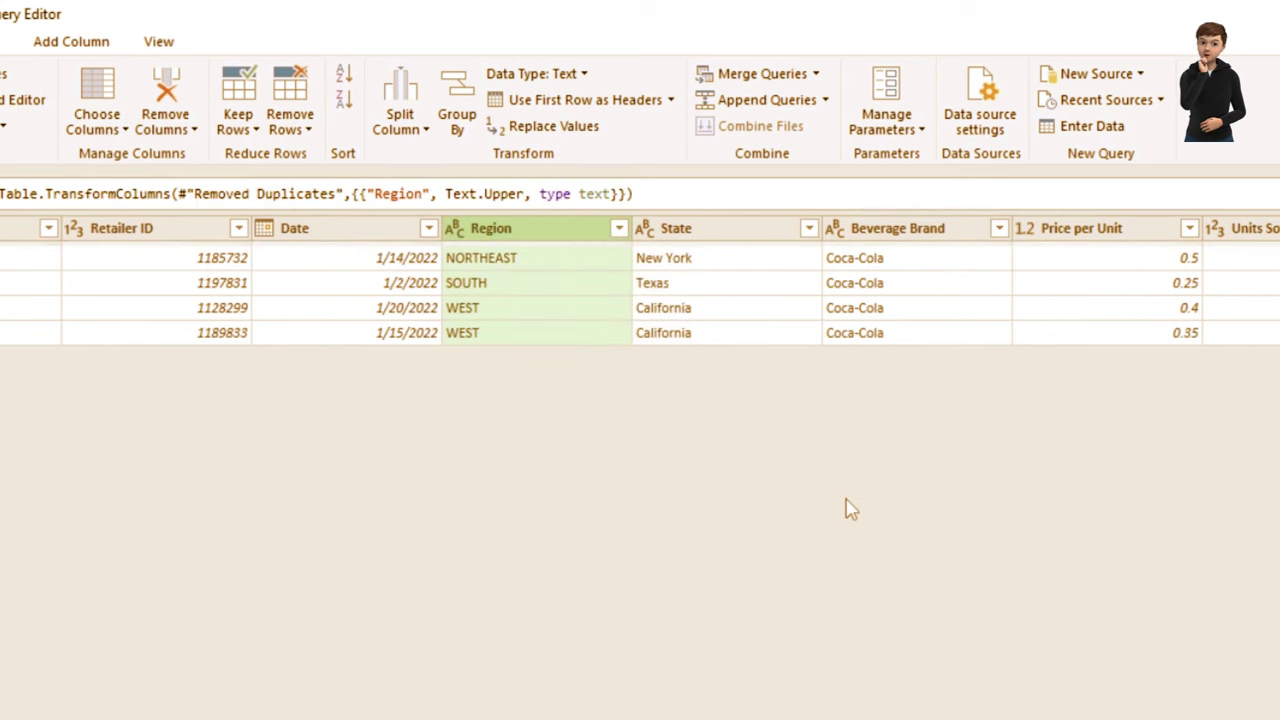
pyautogui.rightClick(500, 230)
pyautogui.moveTo(694, 474)
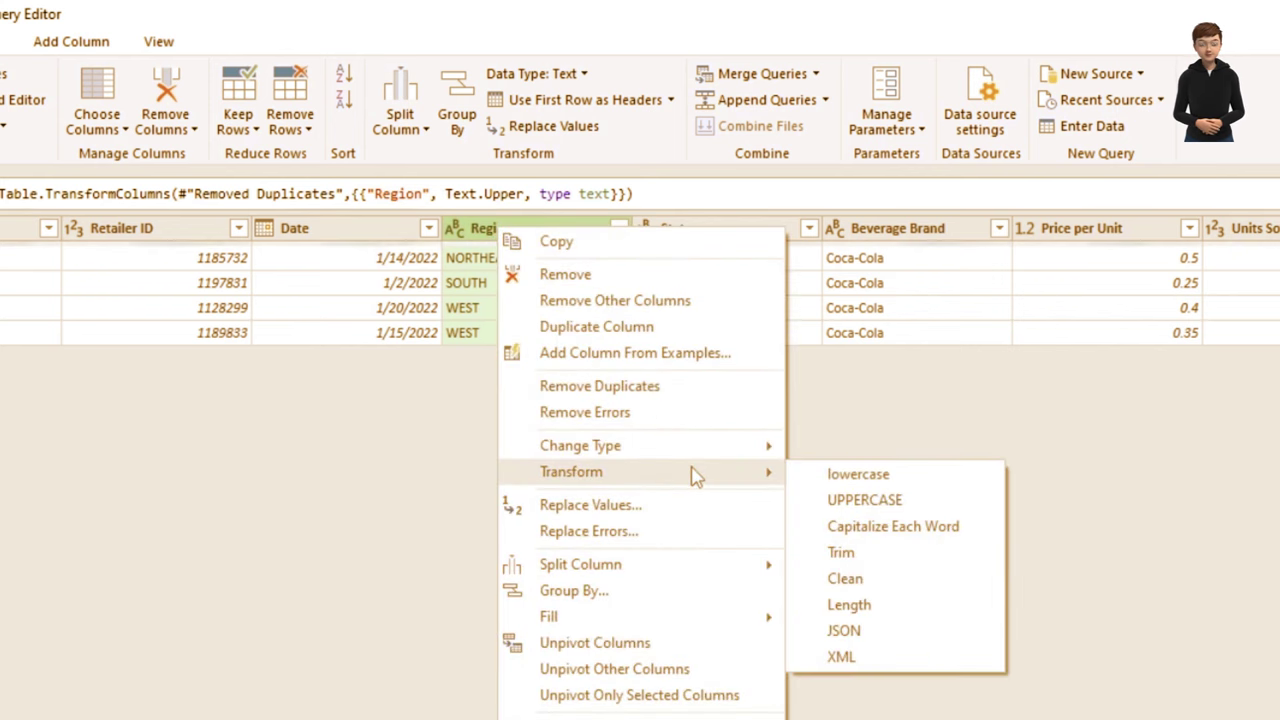
pyautogui.click(874, 477)
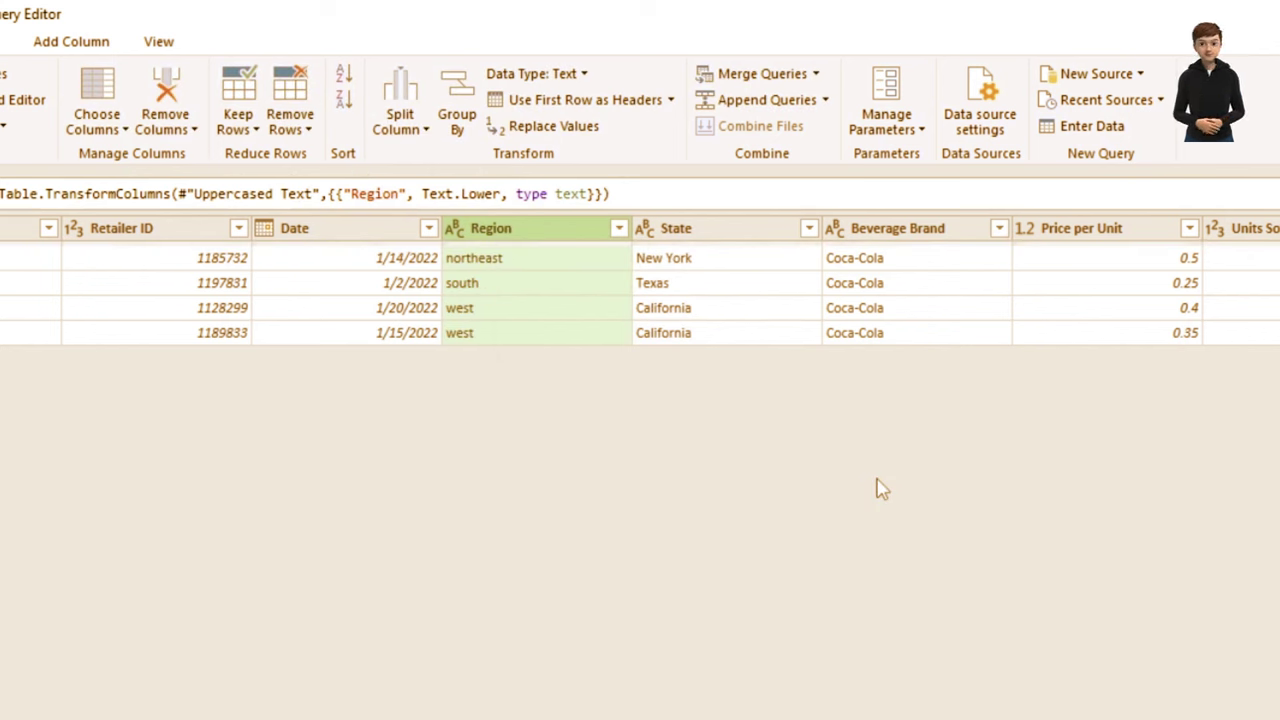
pyautogui.click(619, 229)
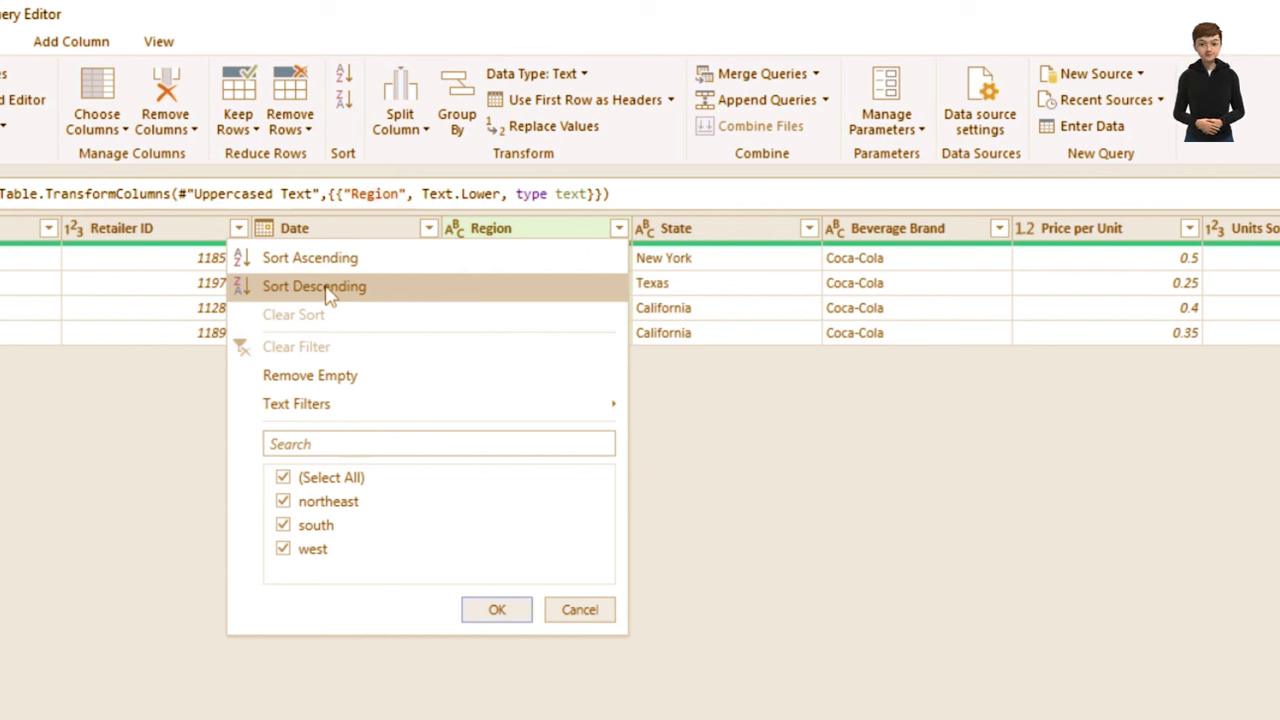
pyautogui.click(284, 479)
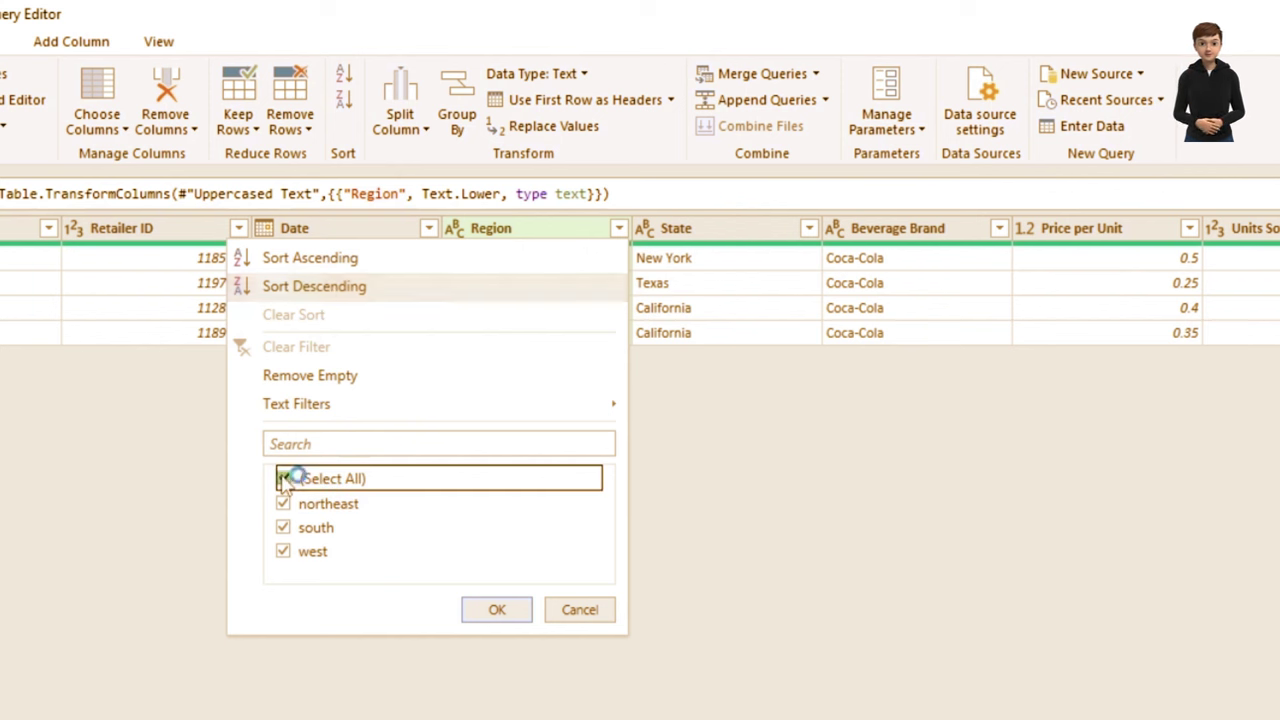
pyautogui.click(284, 526)
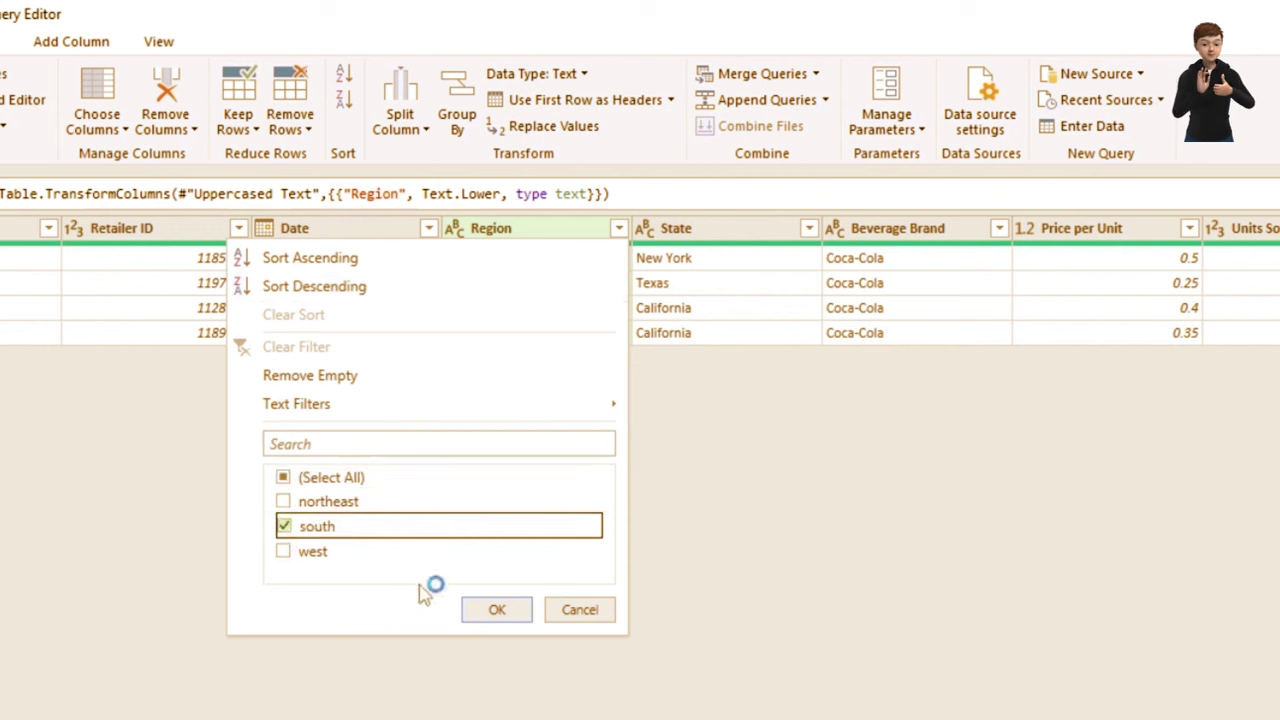
pyautogui.click(495, 611)
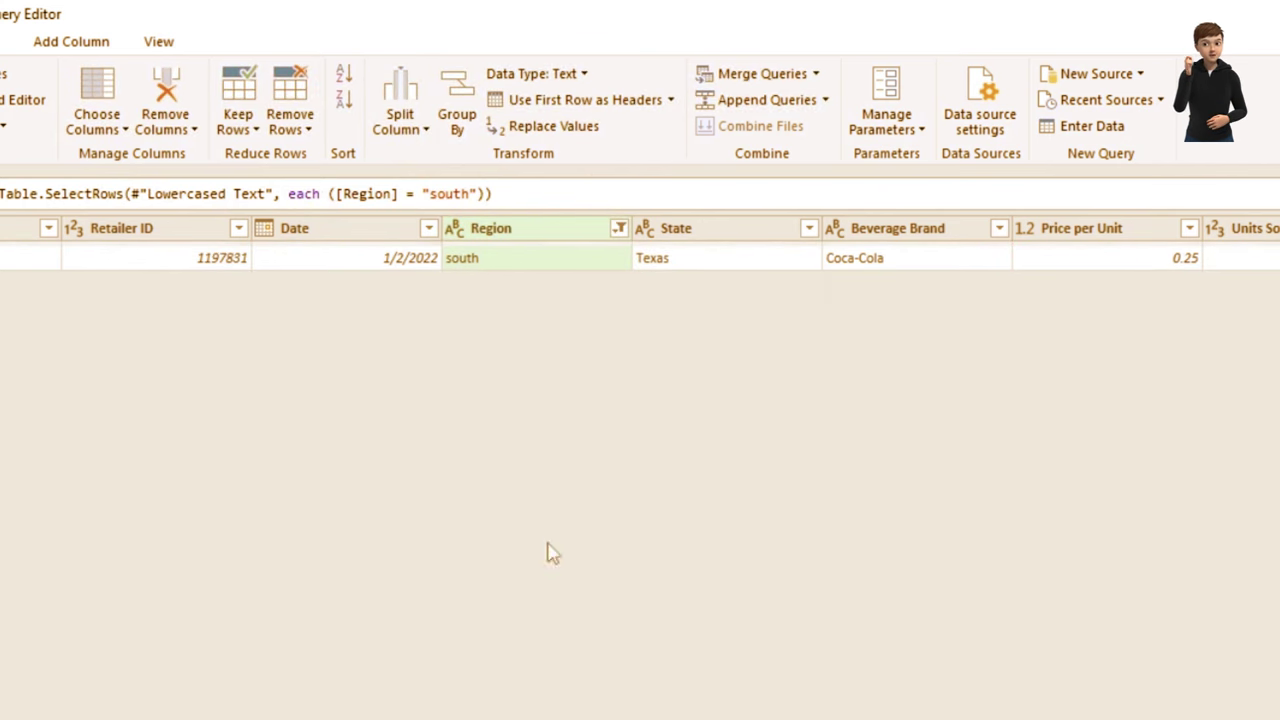
pyautogui.click(619, 229)
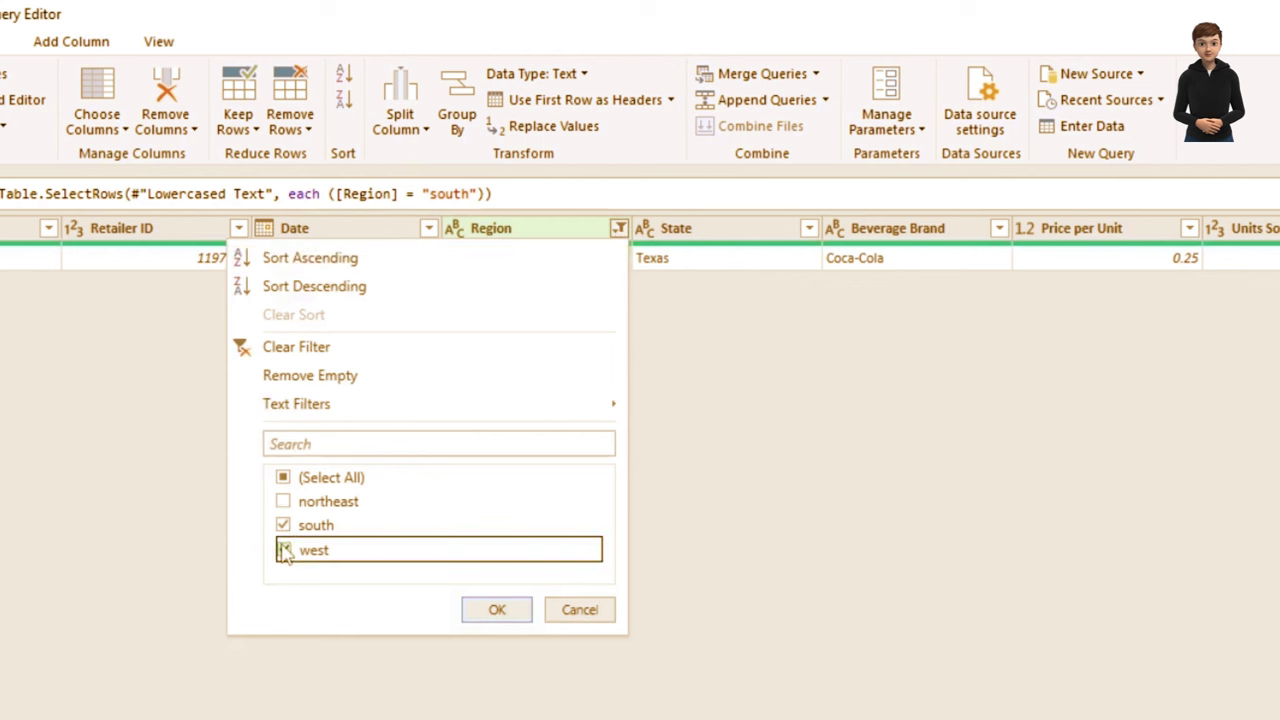
pyautogui.click(340, 548)
pyautogui.click(494, 612)
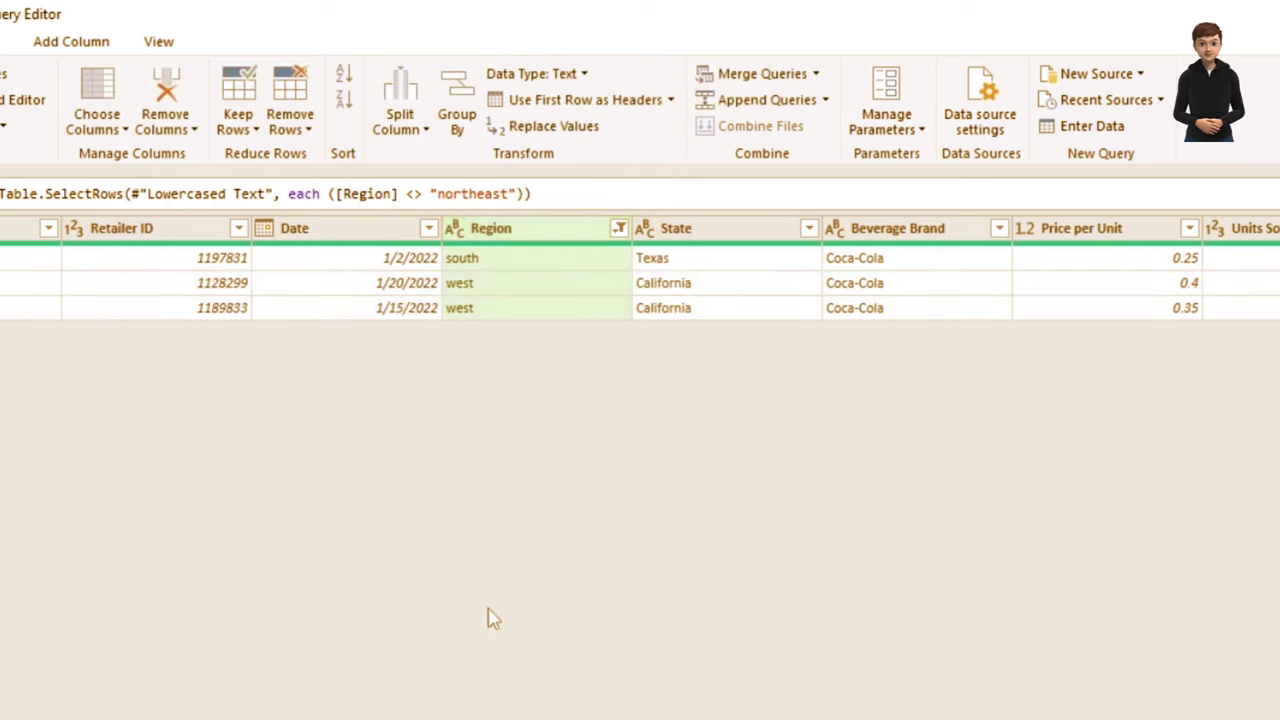
pyautogui.click(619, 229)
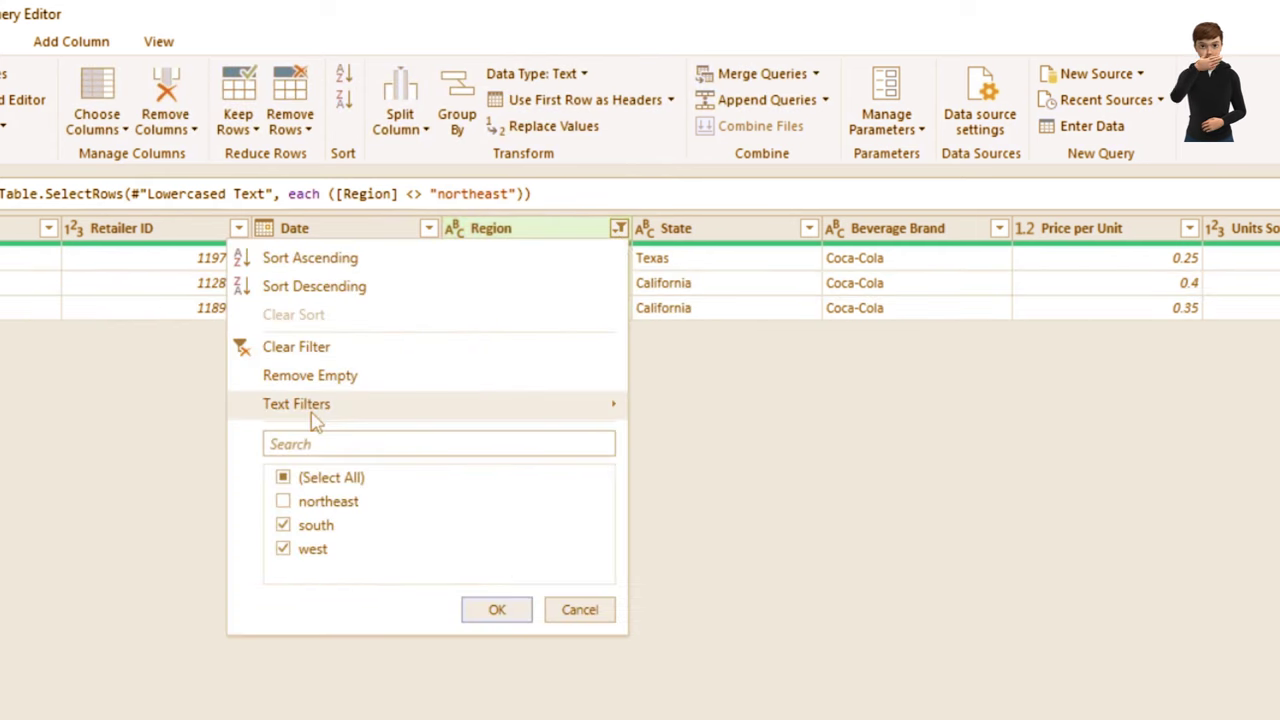
pyautogui.click(284, 479)
pyautogui.click(284, 479)
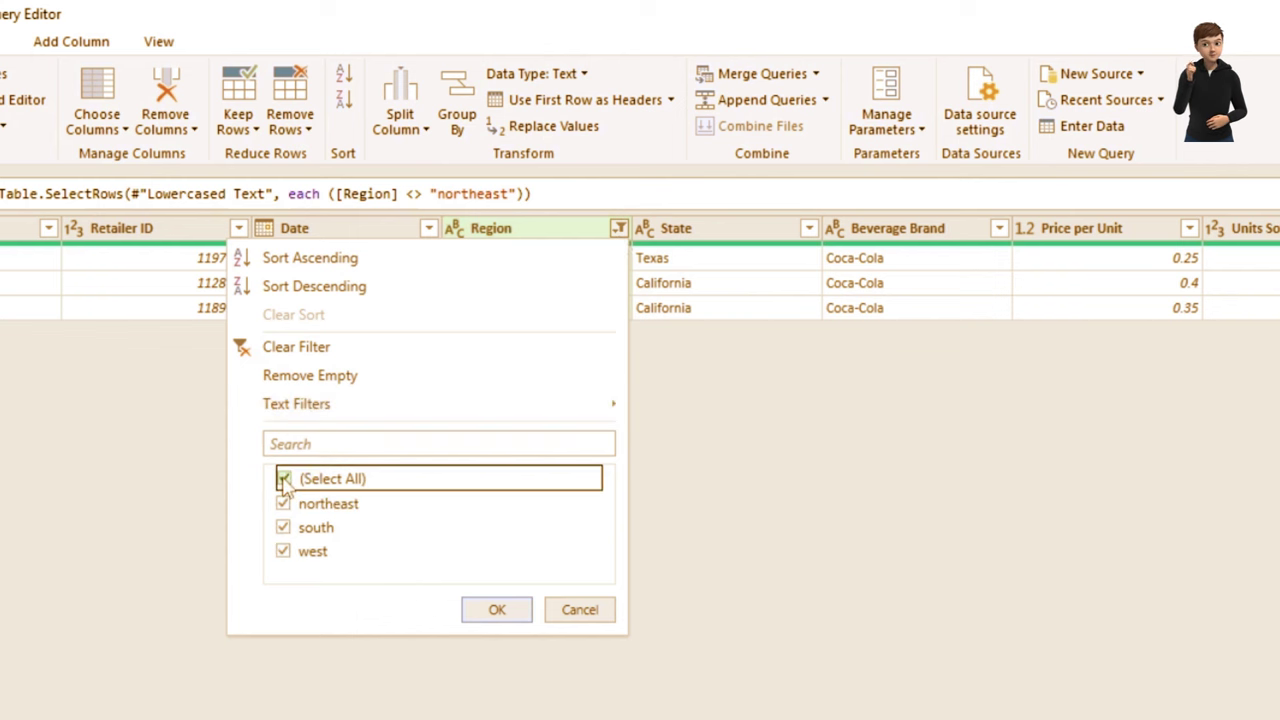
pyautogui.click(494, 612)
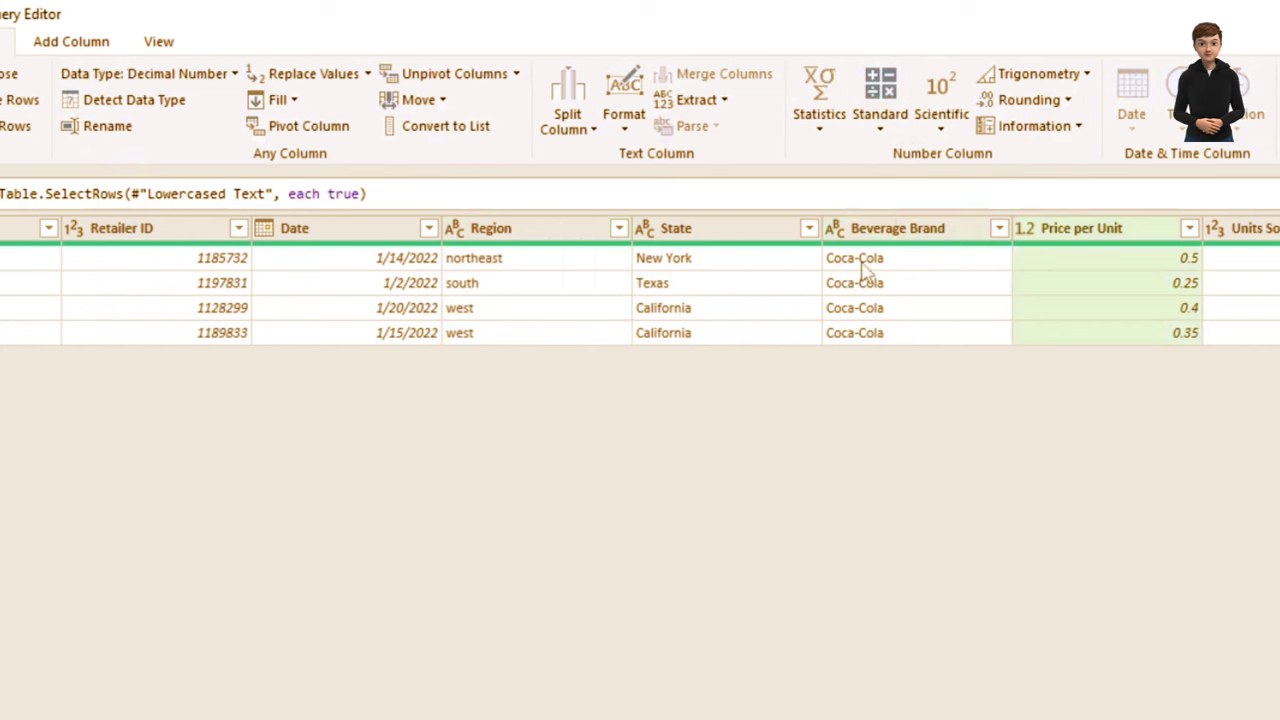
# Start splitting the Beverage Brand column by a delimiter
pyautogui.click(863, 264)
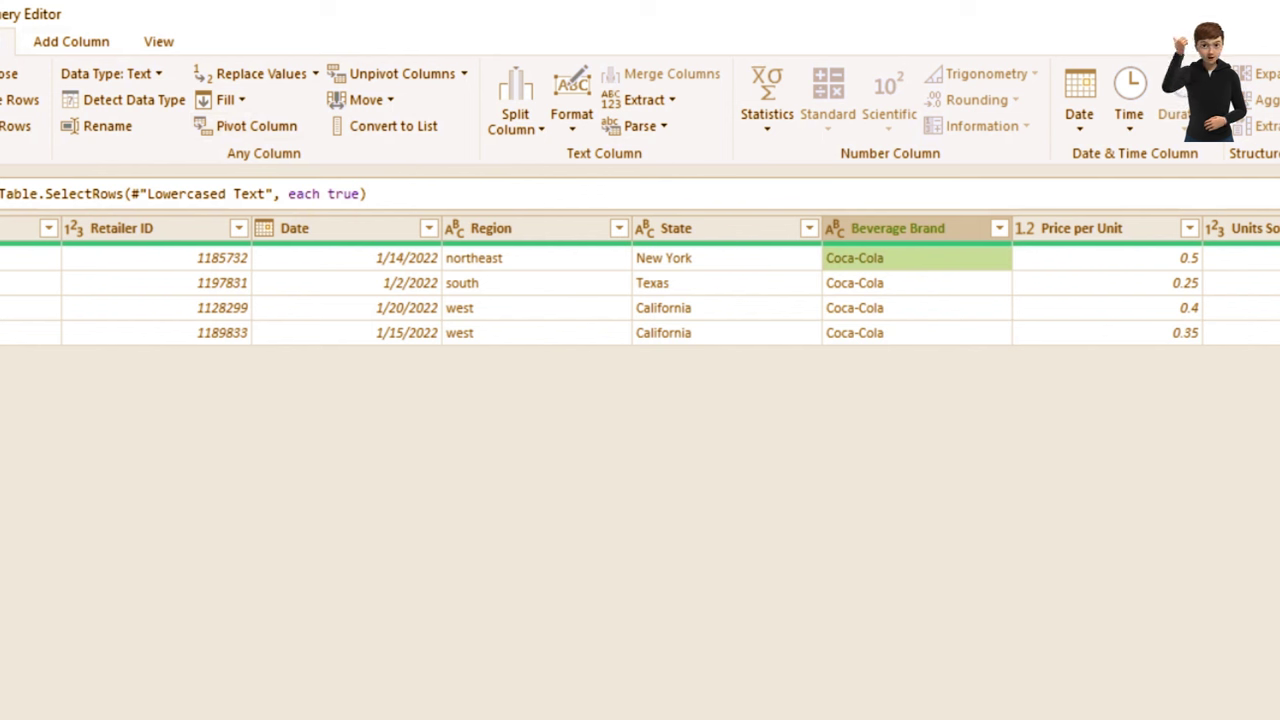
pyautogui.click(515, 112)
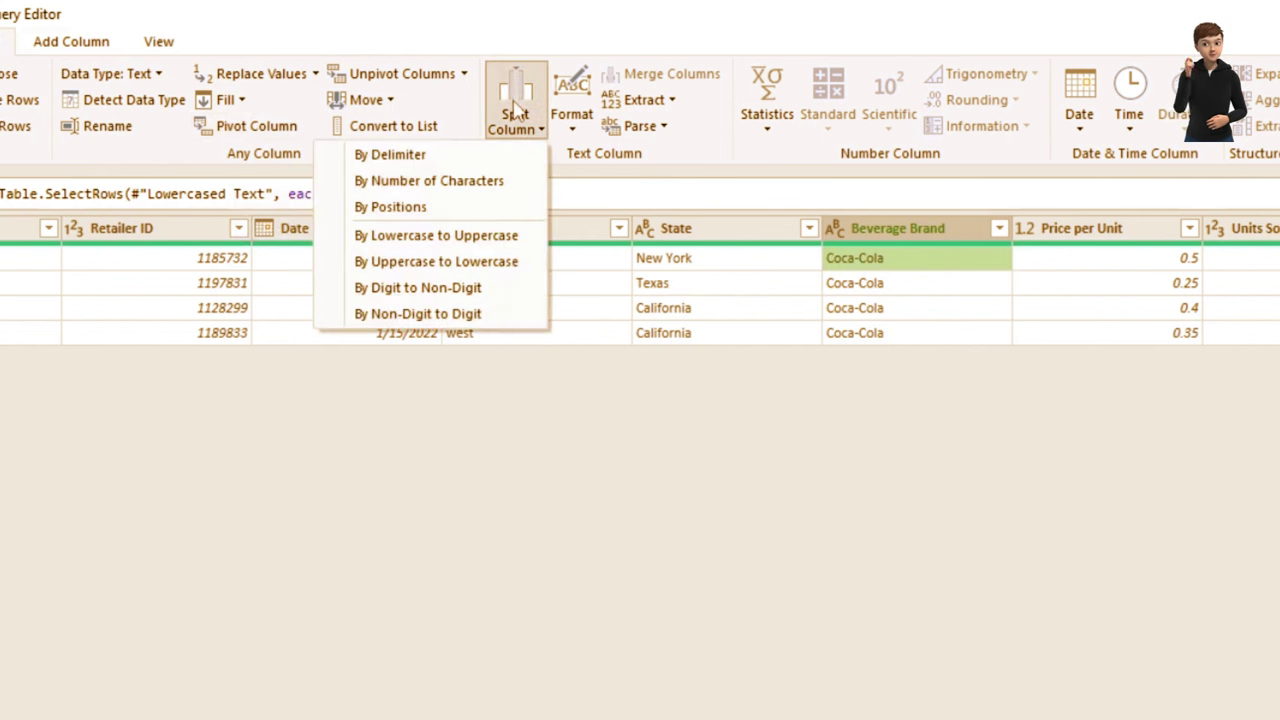
pyautogui.click(412, 156)
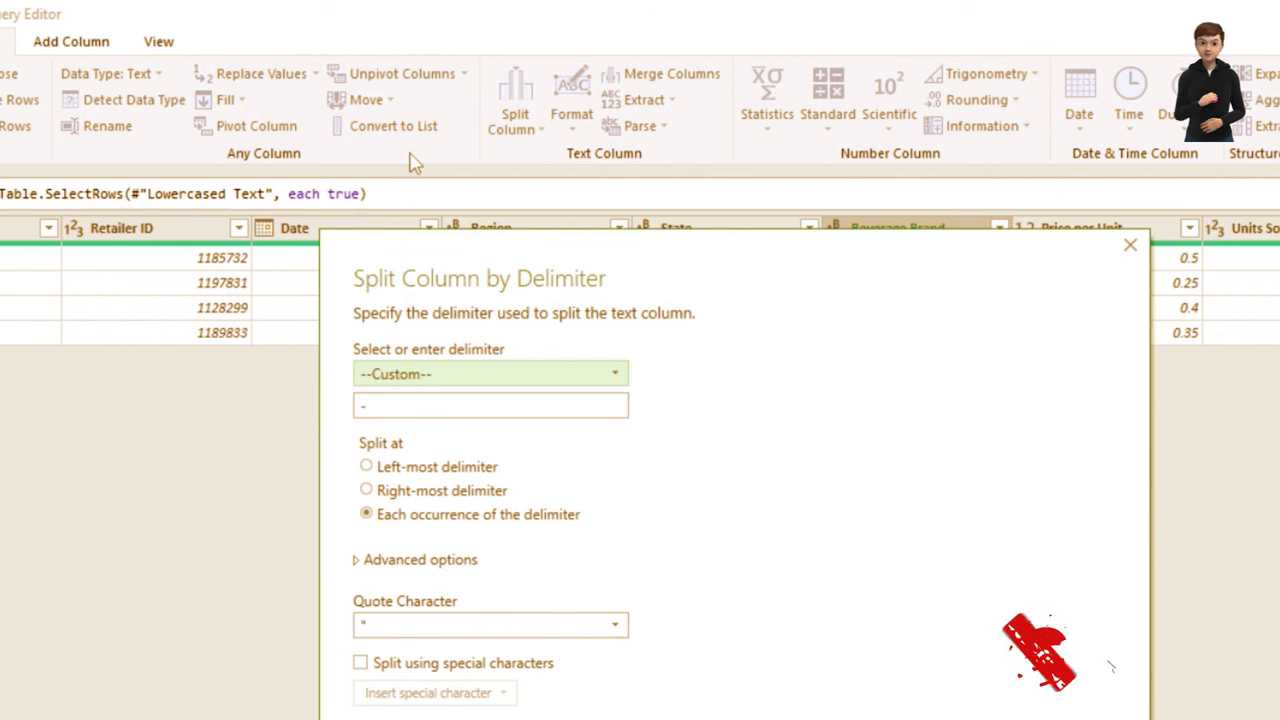
# Use a custom '-' delimiter with quote character None to split into Beverage Brand.1 and .2
pyautogui.click(443, 378)
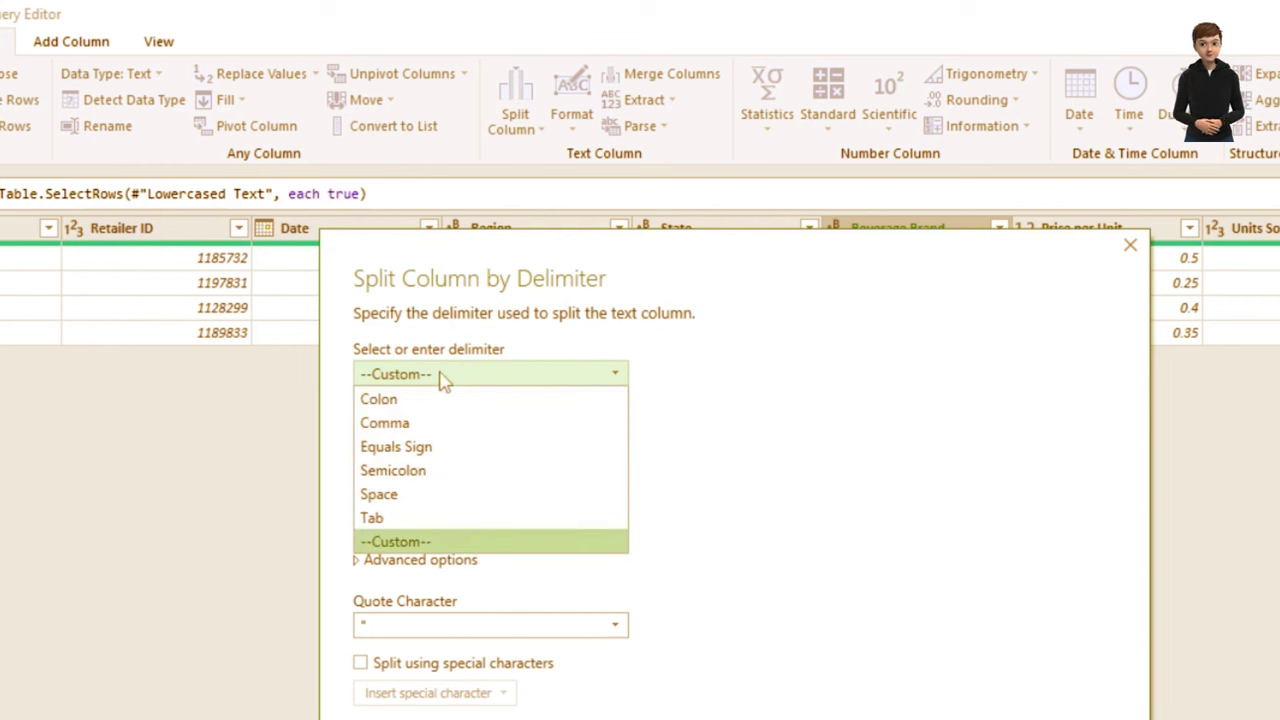
pyautogui.click(417, 548)
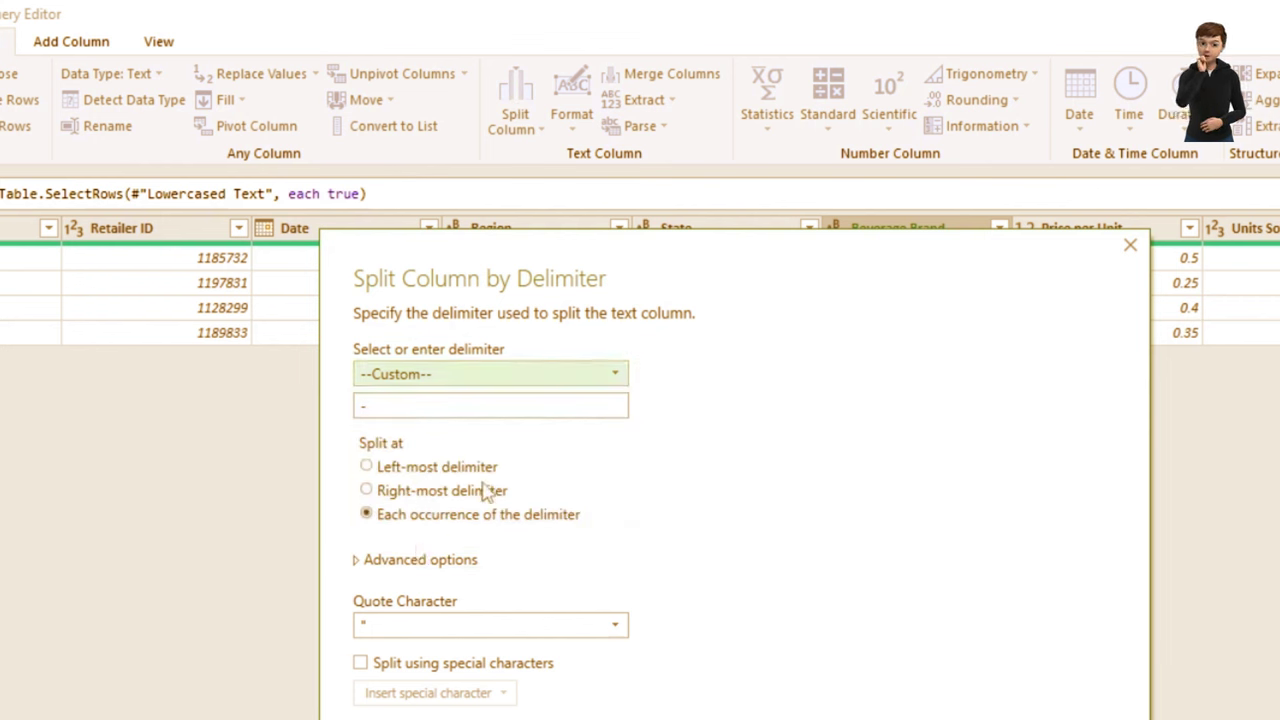
pyautogui.click(410, 628)
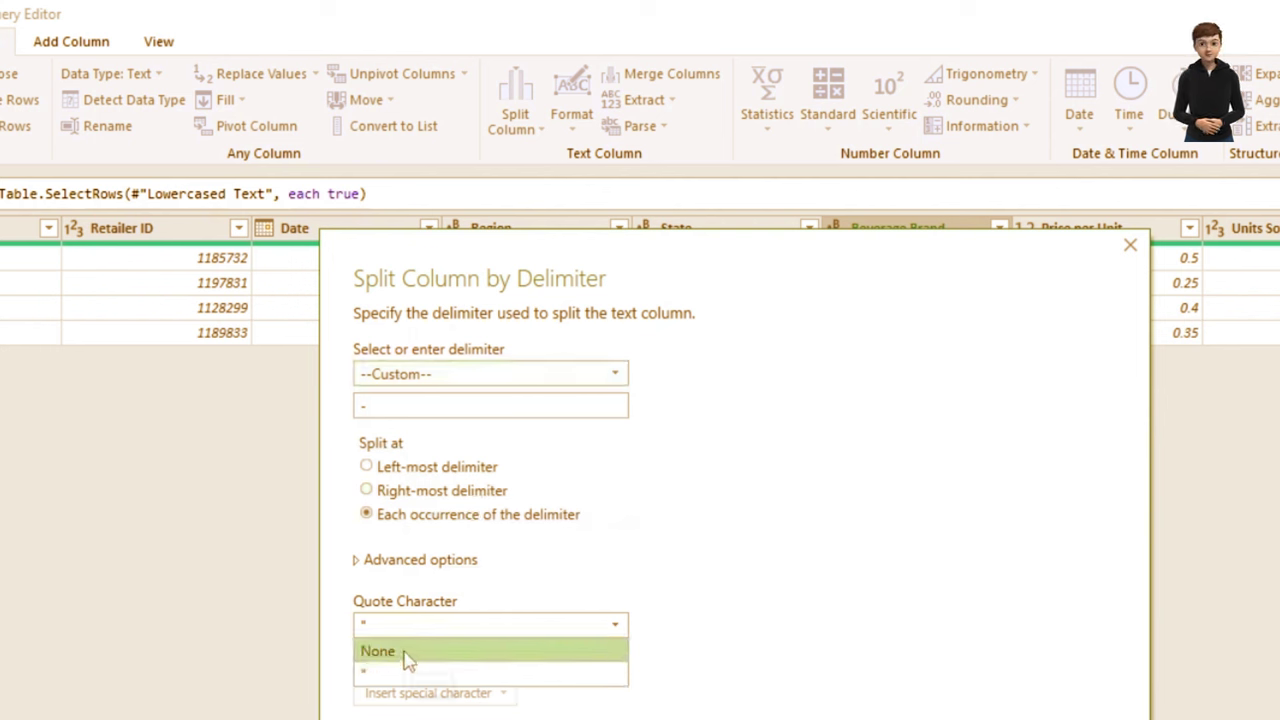
pyautogui.click(408, 654)
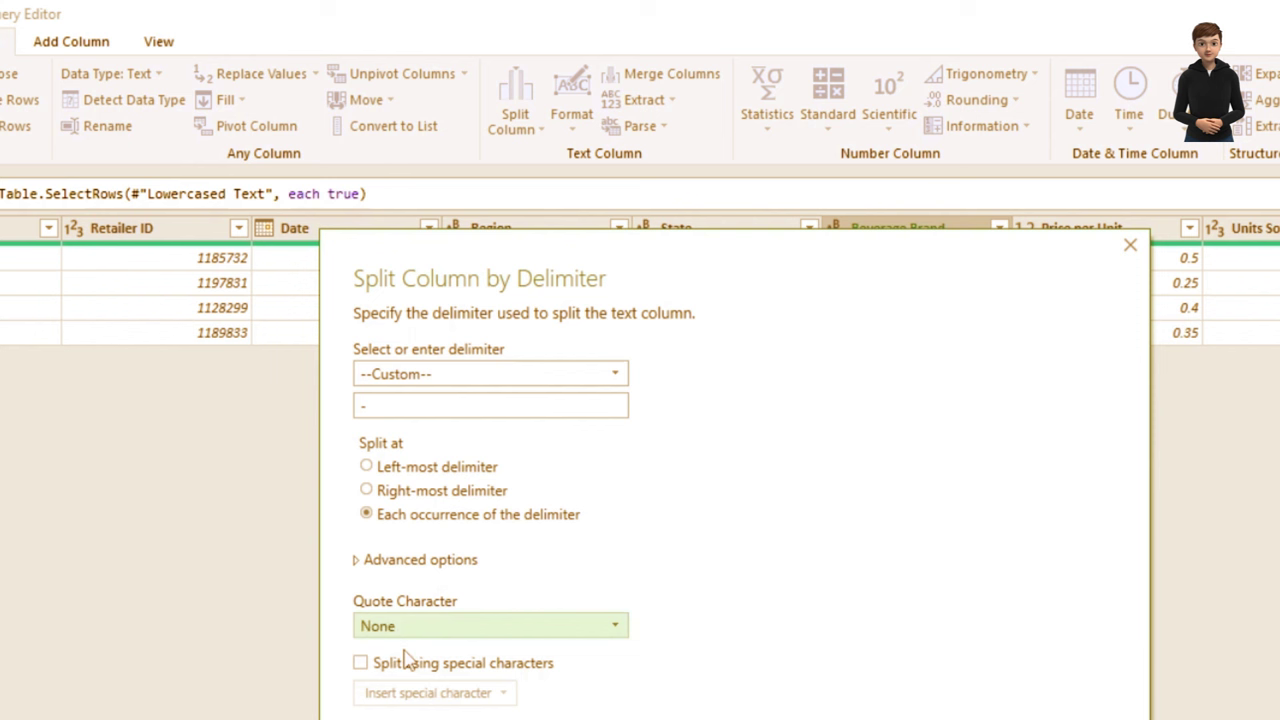
pyautogui.click(444, 410)
pyautogui.press('BackSpace')
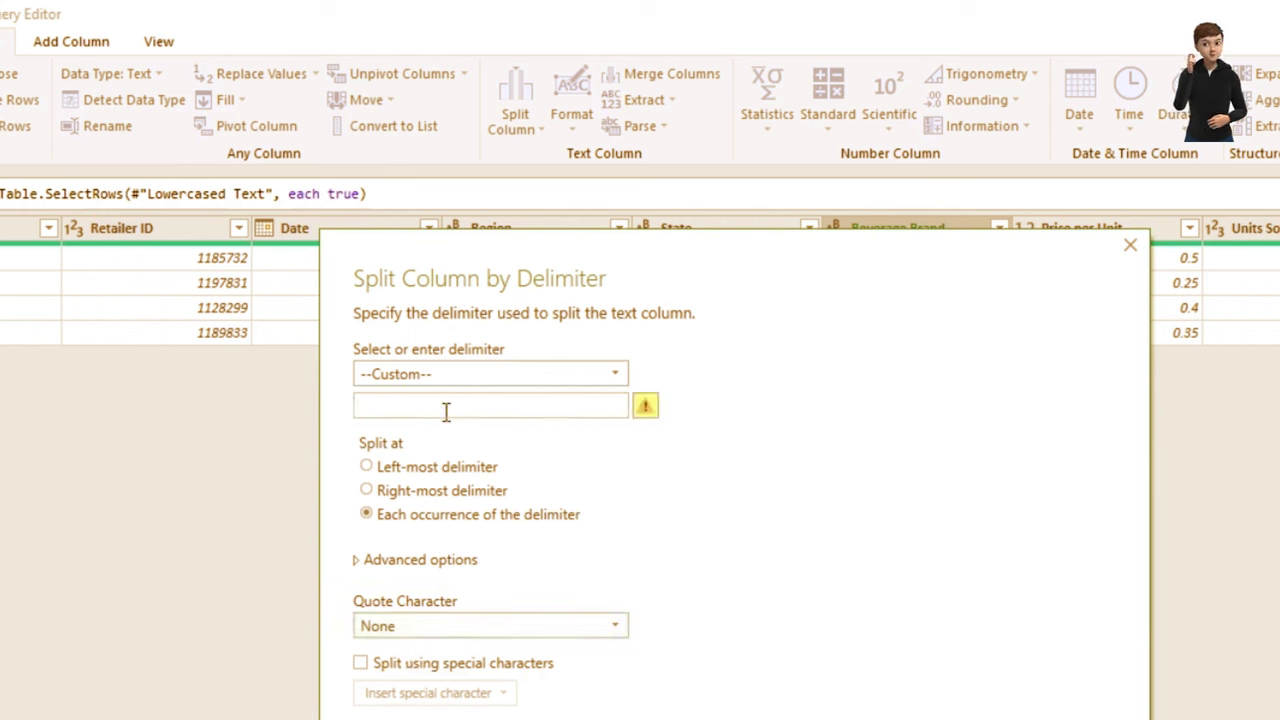
pyautogui.write('-')
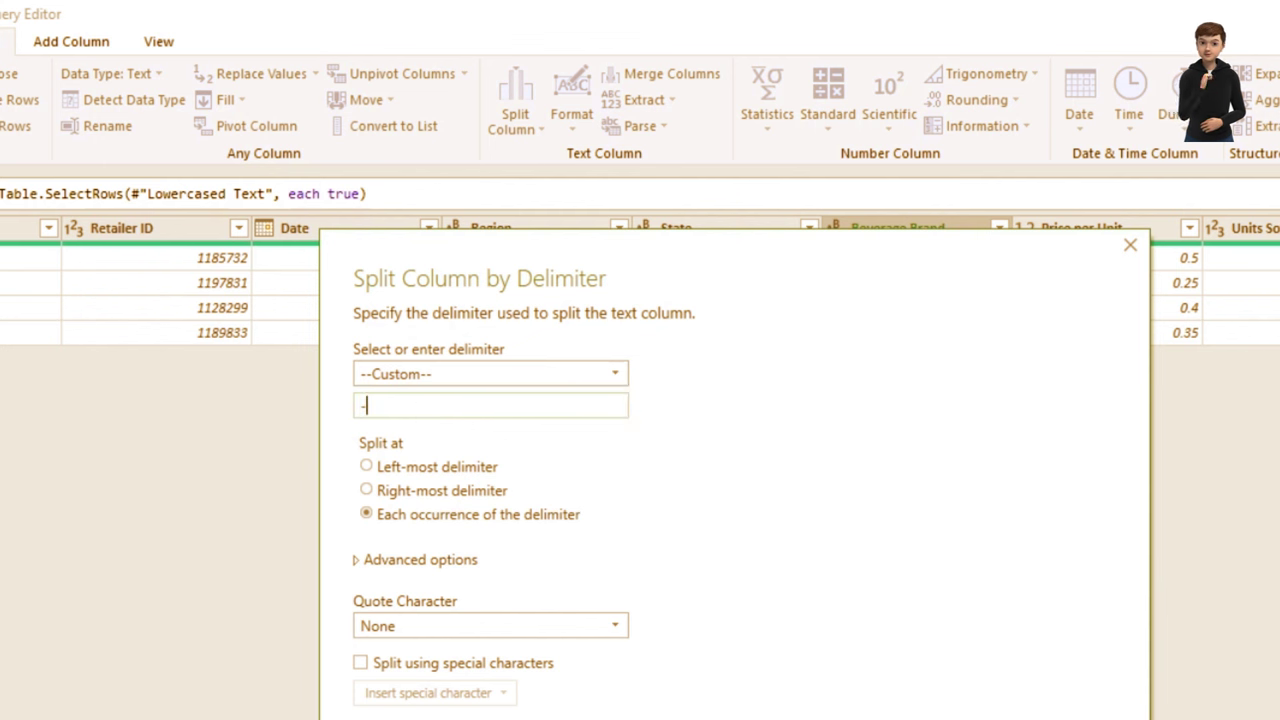
pyautogui.press('Return')
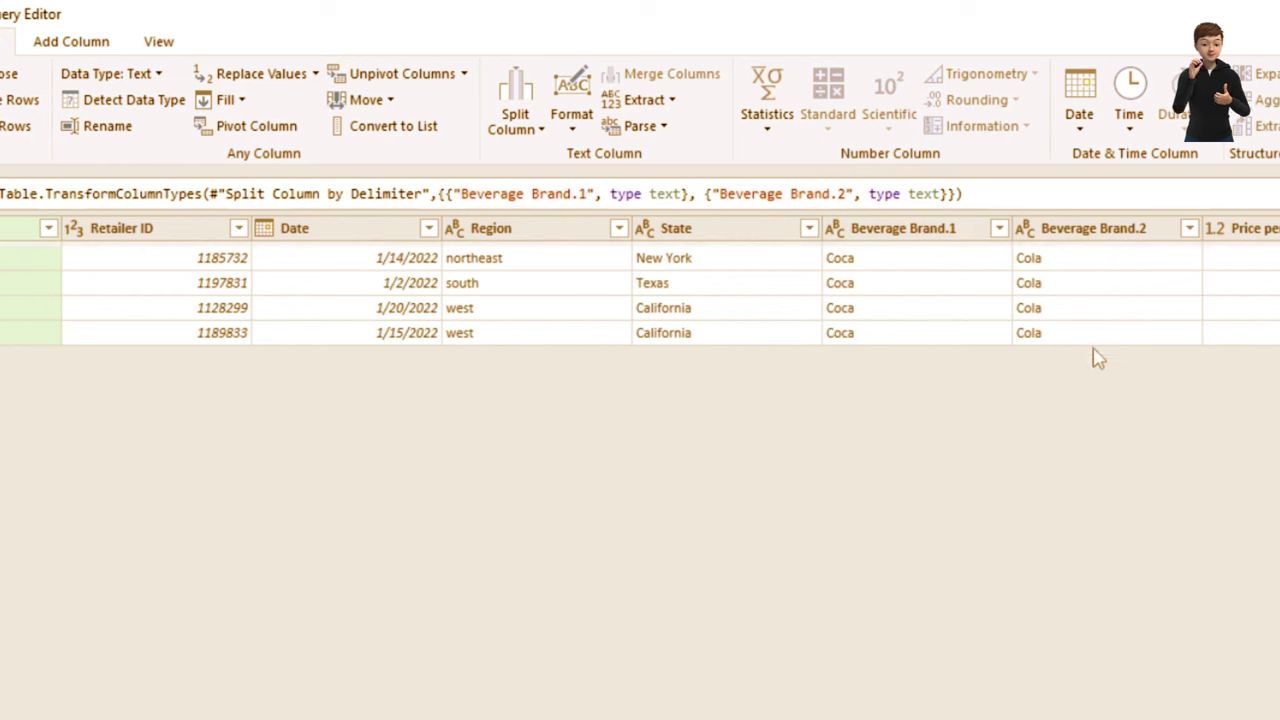
# Merge Beverage Brand.1 and Beverage Brand.2 with a Space separator into a new column 'Beverage Brand'
pyautogui.click(950, 237)
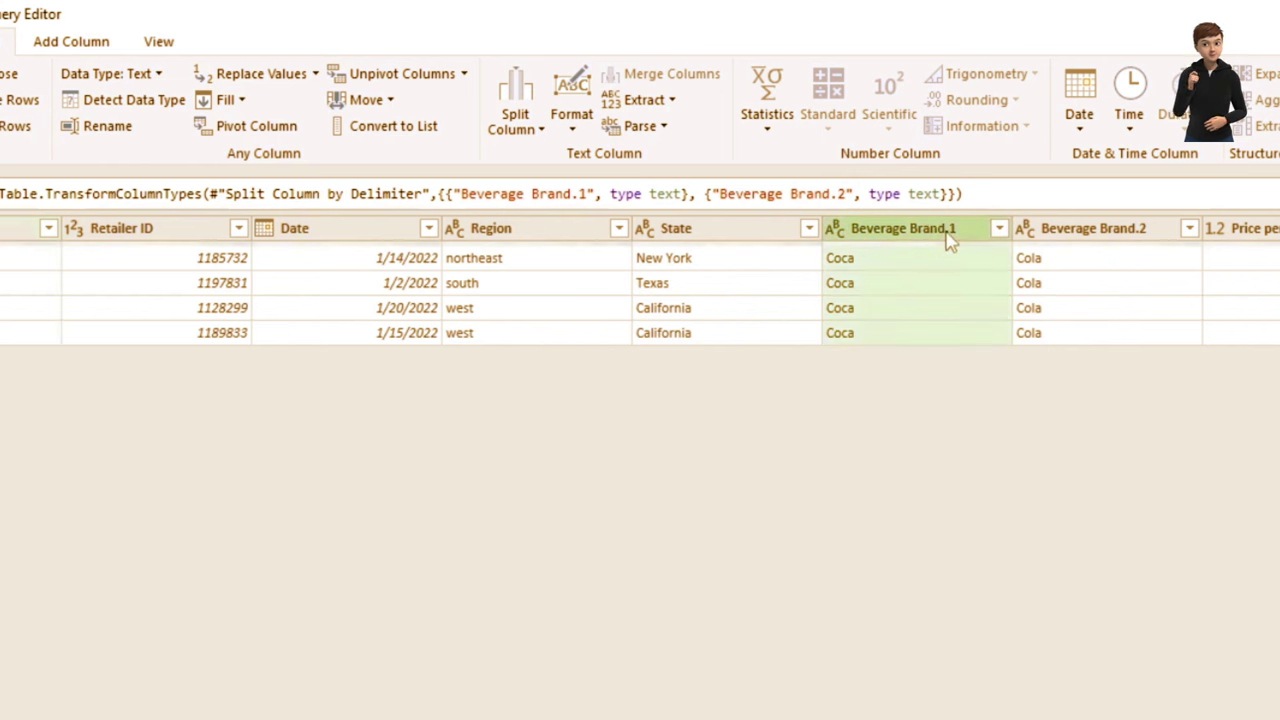
pyautogui.keyDown('ctrl'); pyautogui.click(1080, 230); pyautogui.keyUp('ctrl')
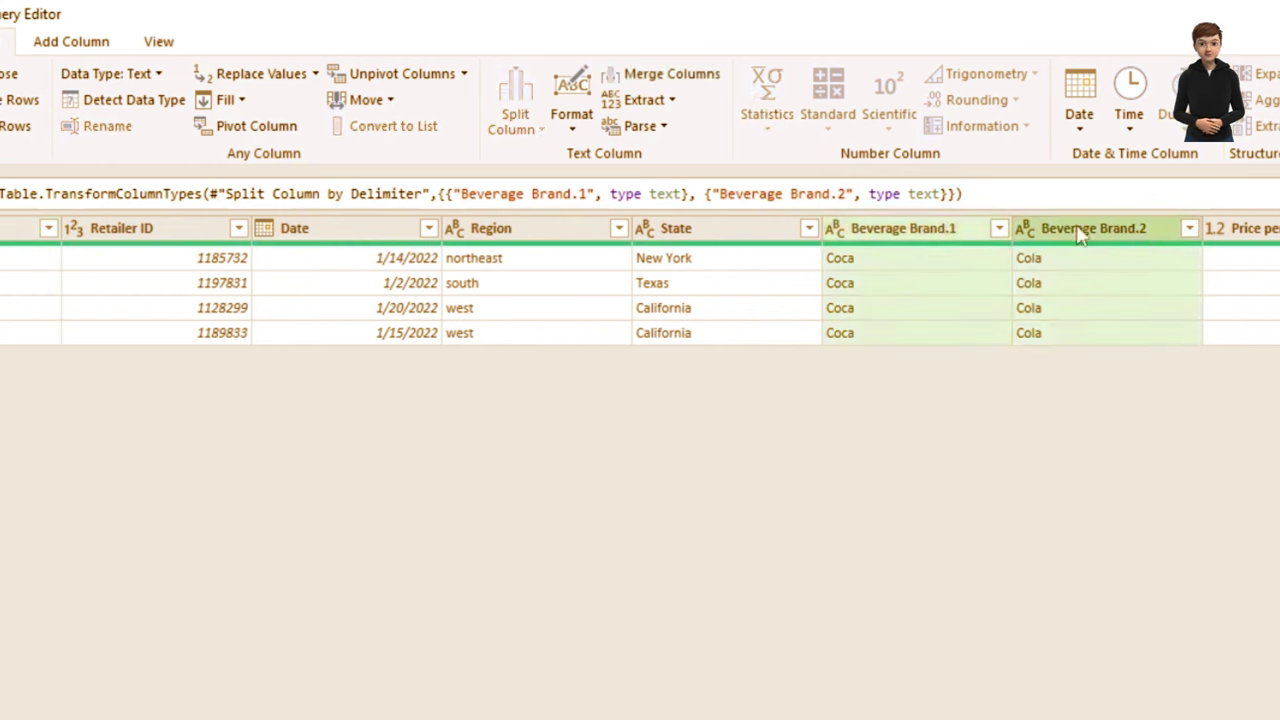
pyautogui.click(674, 82)
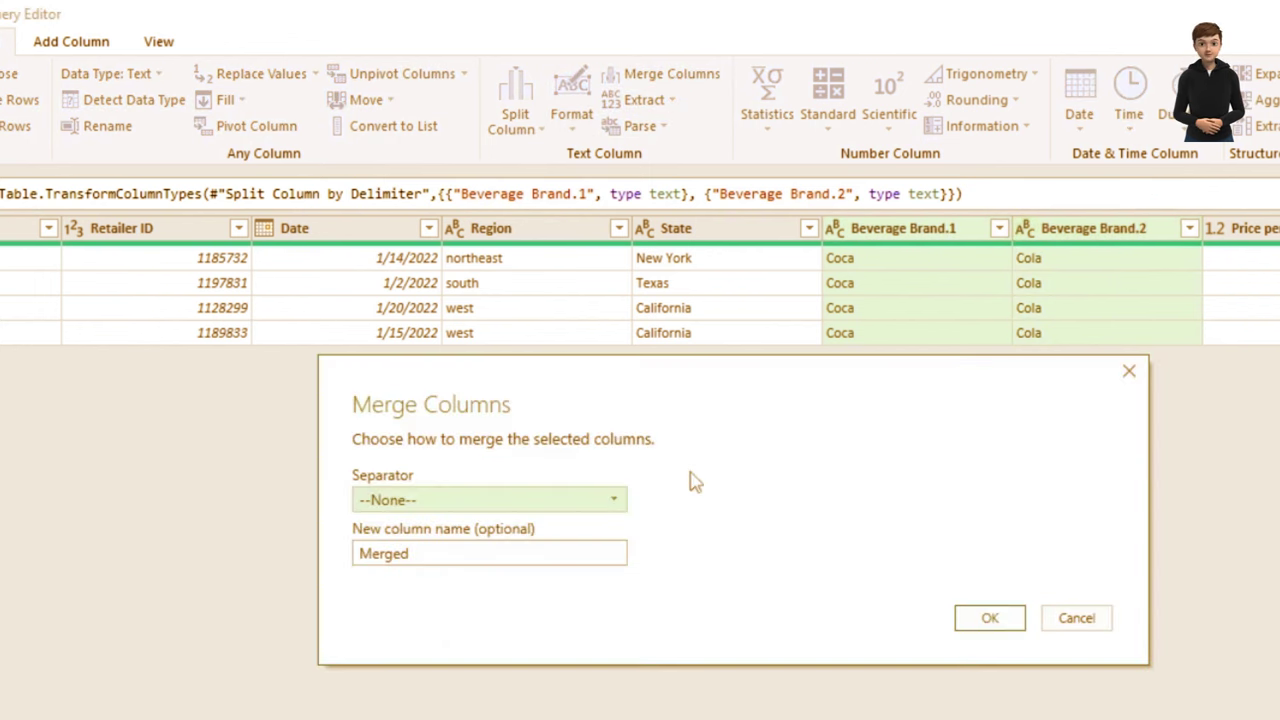
pyautogui.click(549, 500)
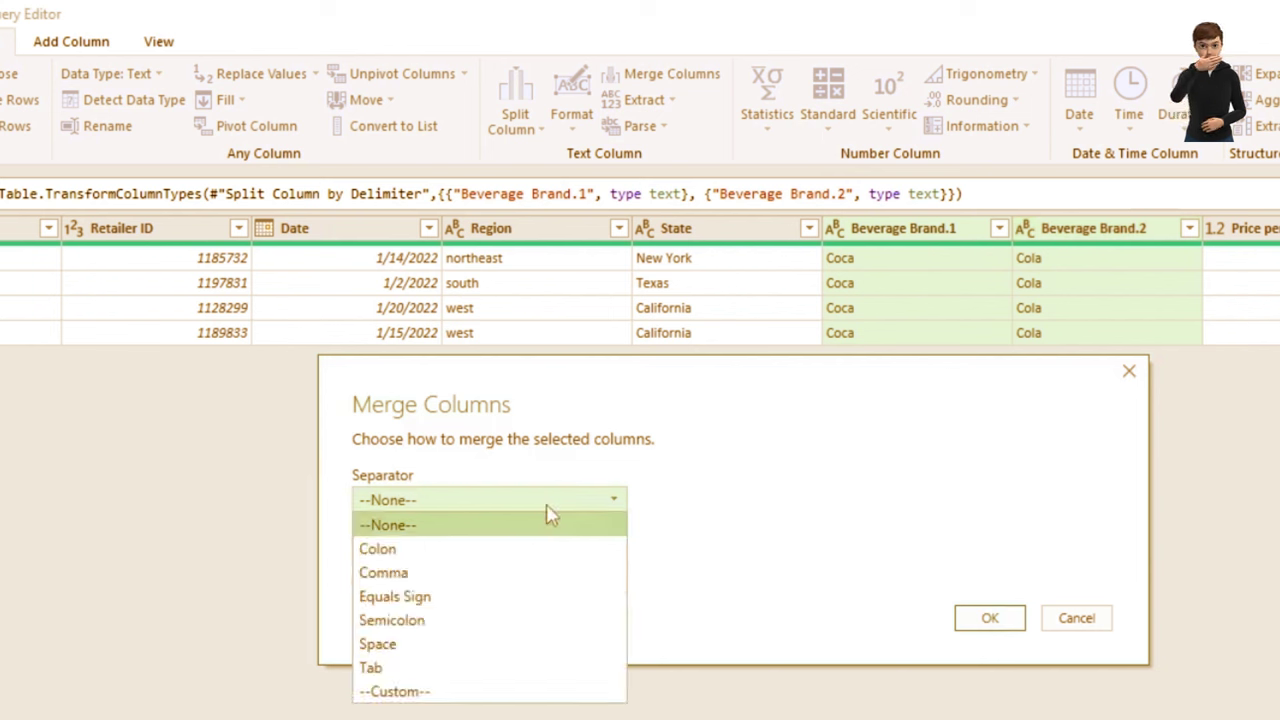
pyautogui.click(409, 645)
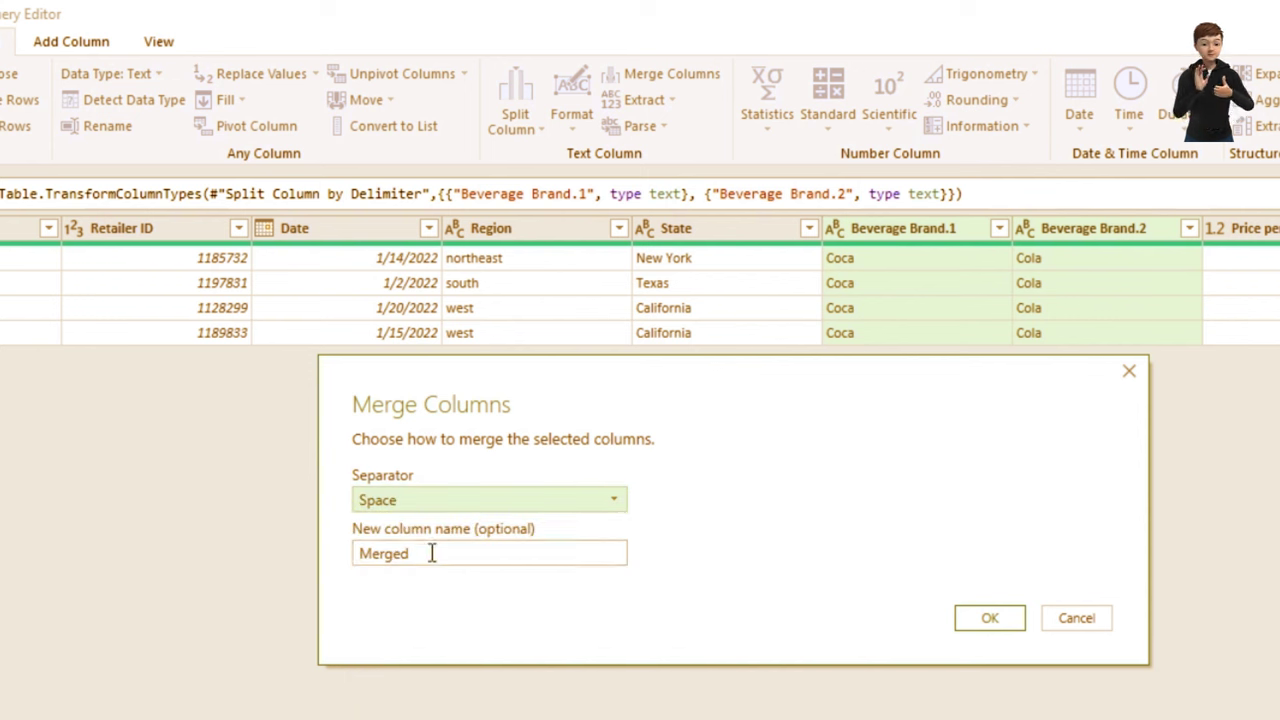
pyautogui.moveTo(432, 553); pyautogui.dragTo(286, 551)
pyautogui.write('Be')
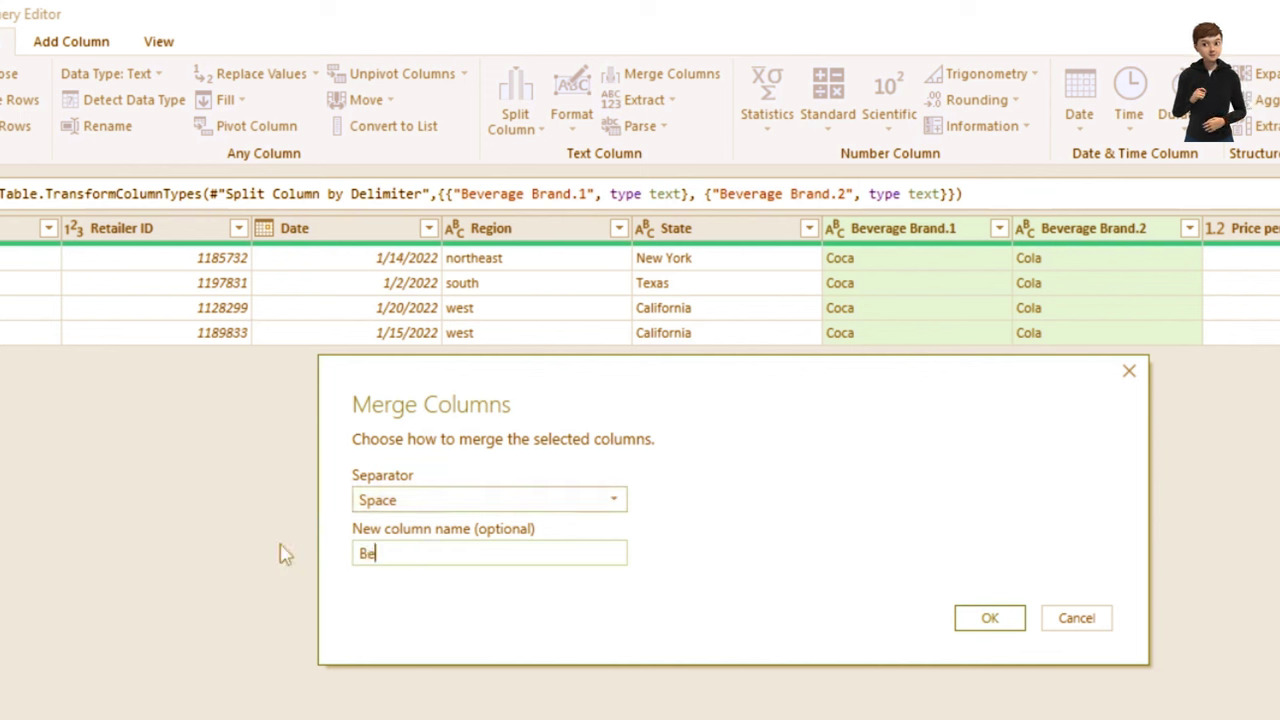
pyautogui.write('verage Brand')
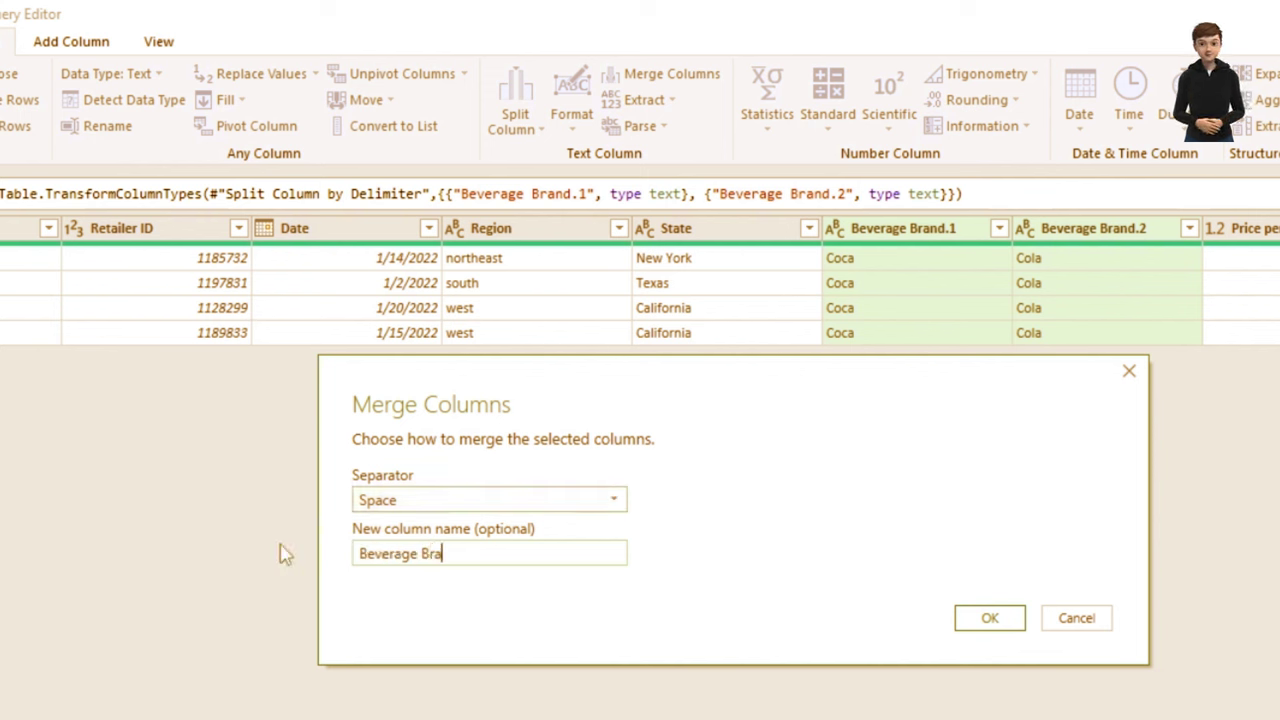
pyautogui.click(988, 620)
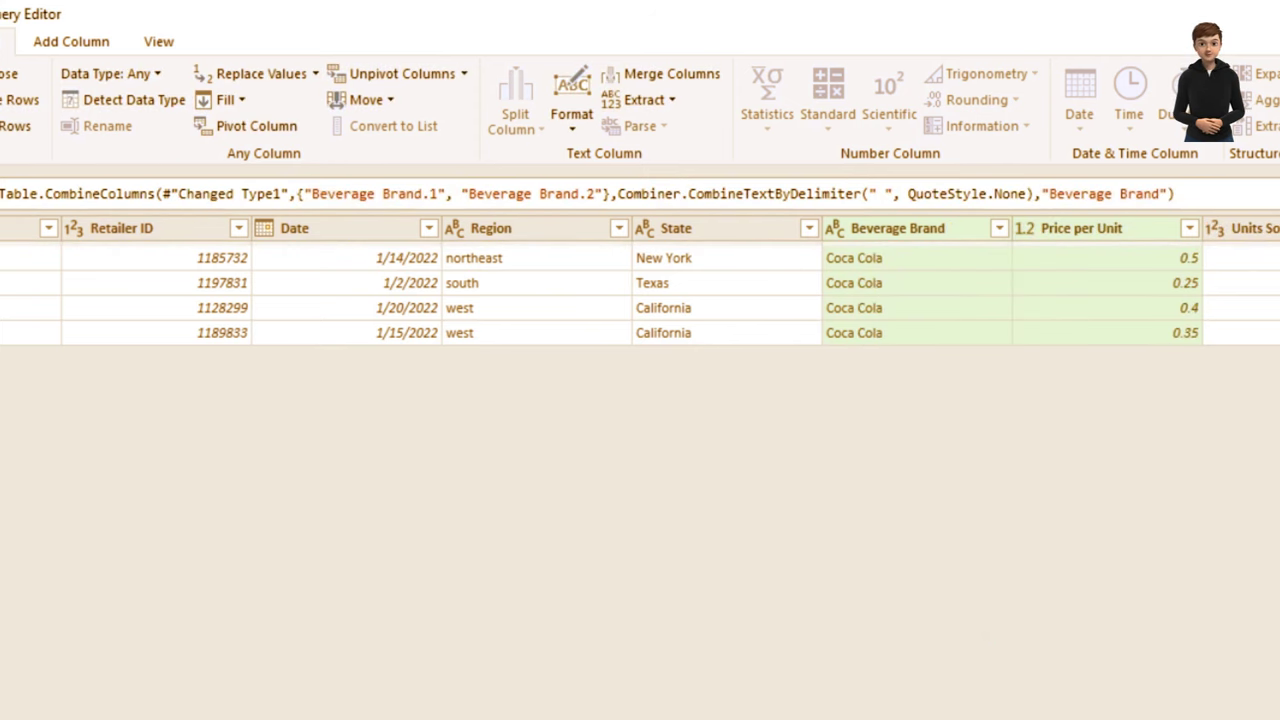
pyautogui.hscroll(5, 640, 280)
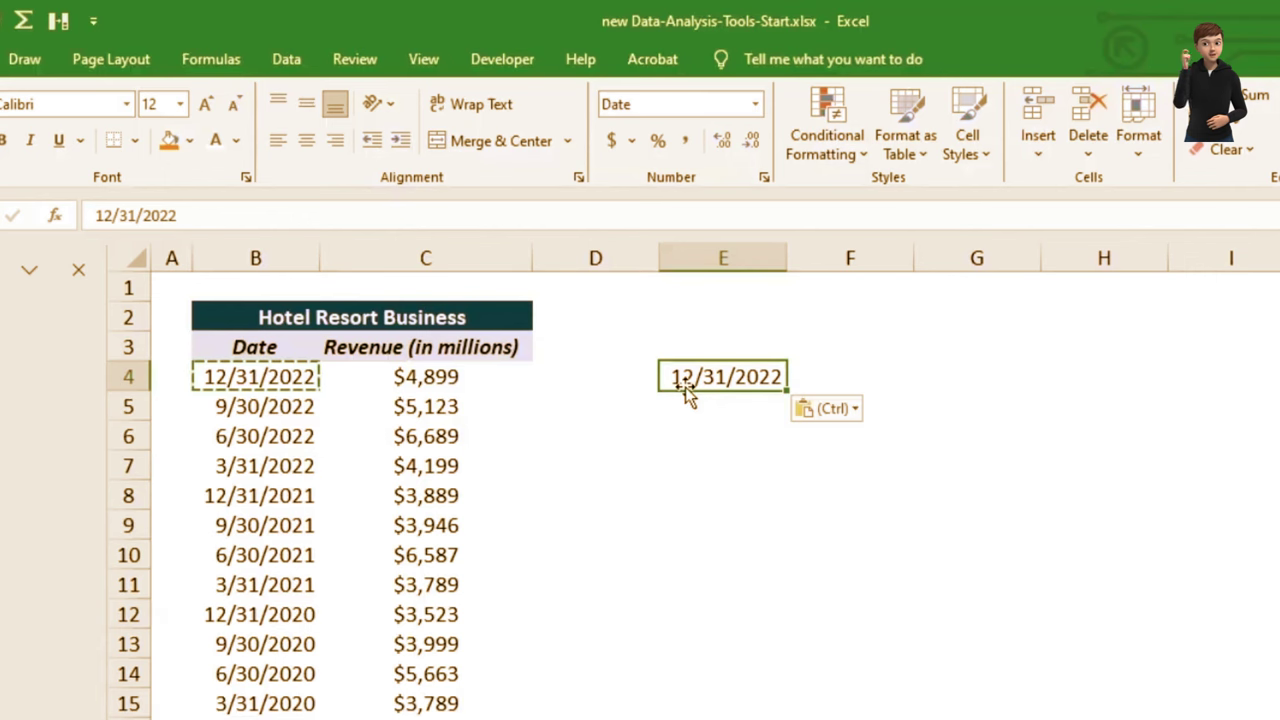
# On the Hotel Resort Business sheet, select D5 and then D4
pyautogui.click(574, 396)
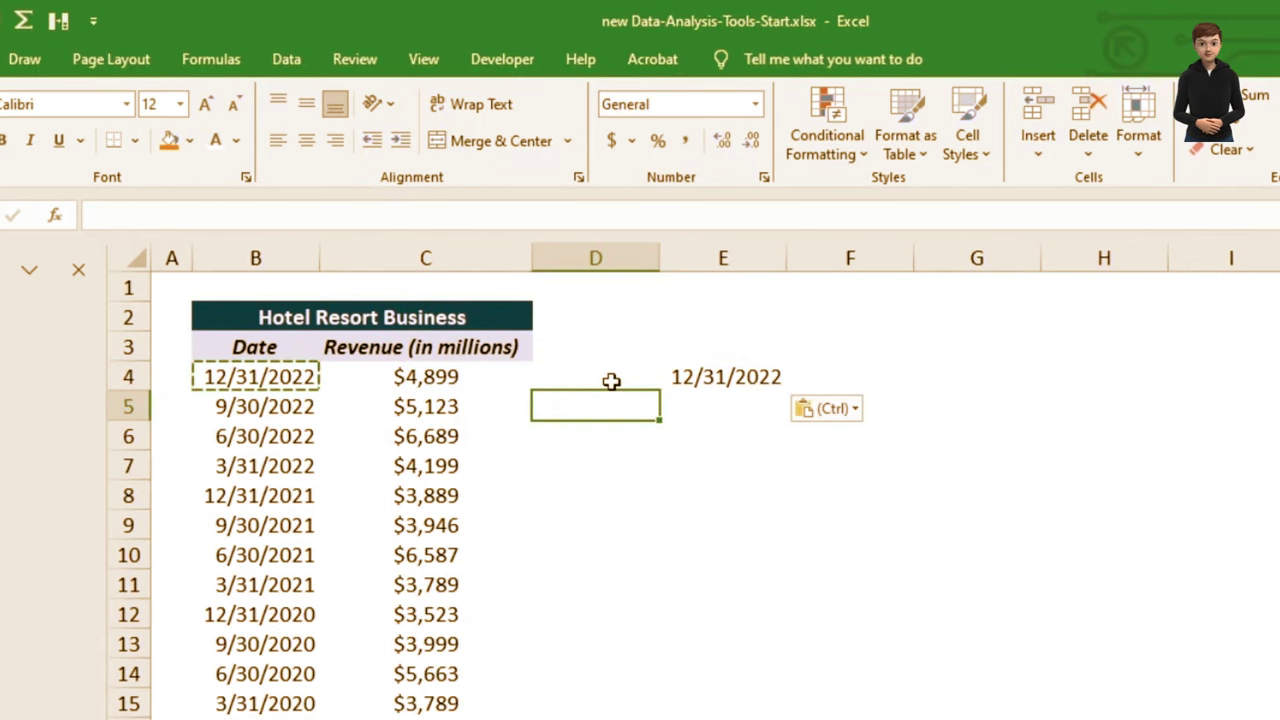
pyautogui.click(611, 381)
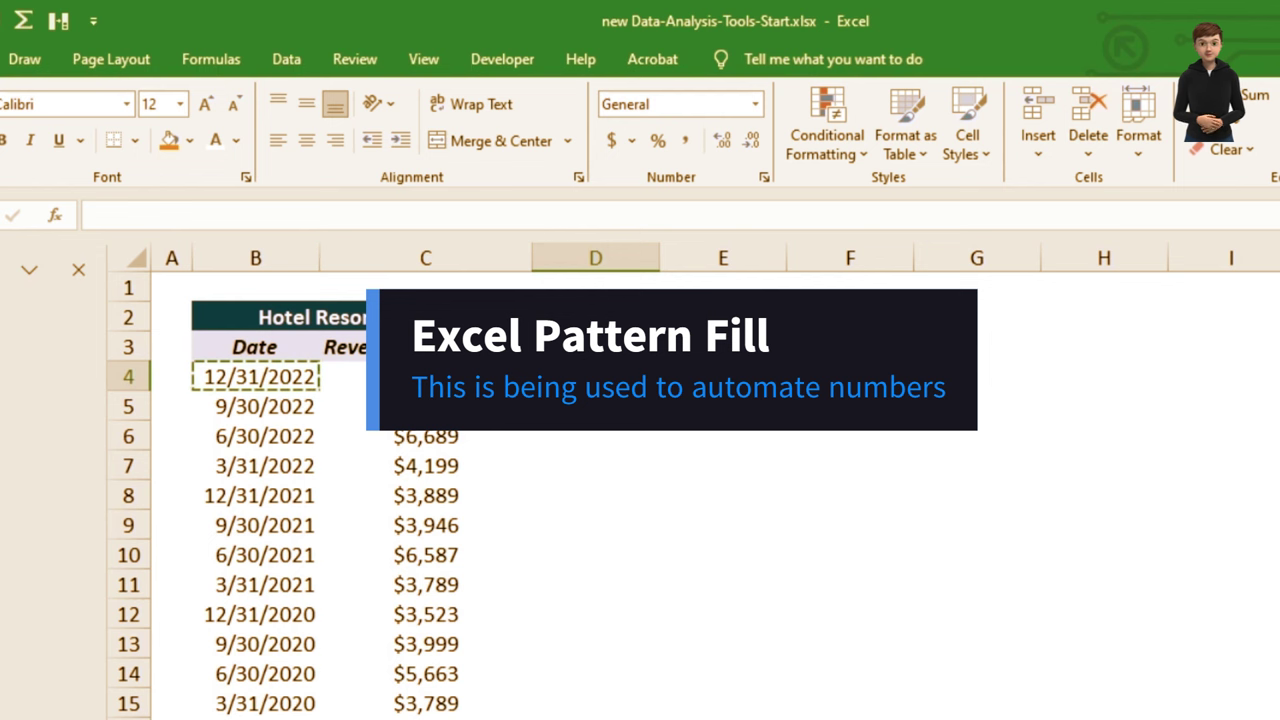
# Enter 1 in D4, remove a trial copy-down, then right-drag its fill handle to D11
pyautogui.press('Escape')
pyautogui.write('1')
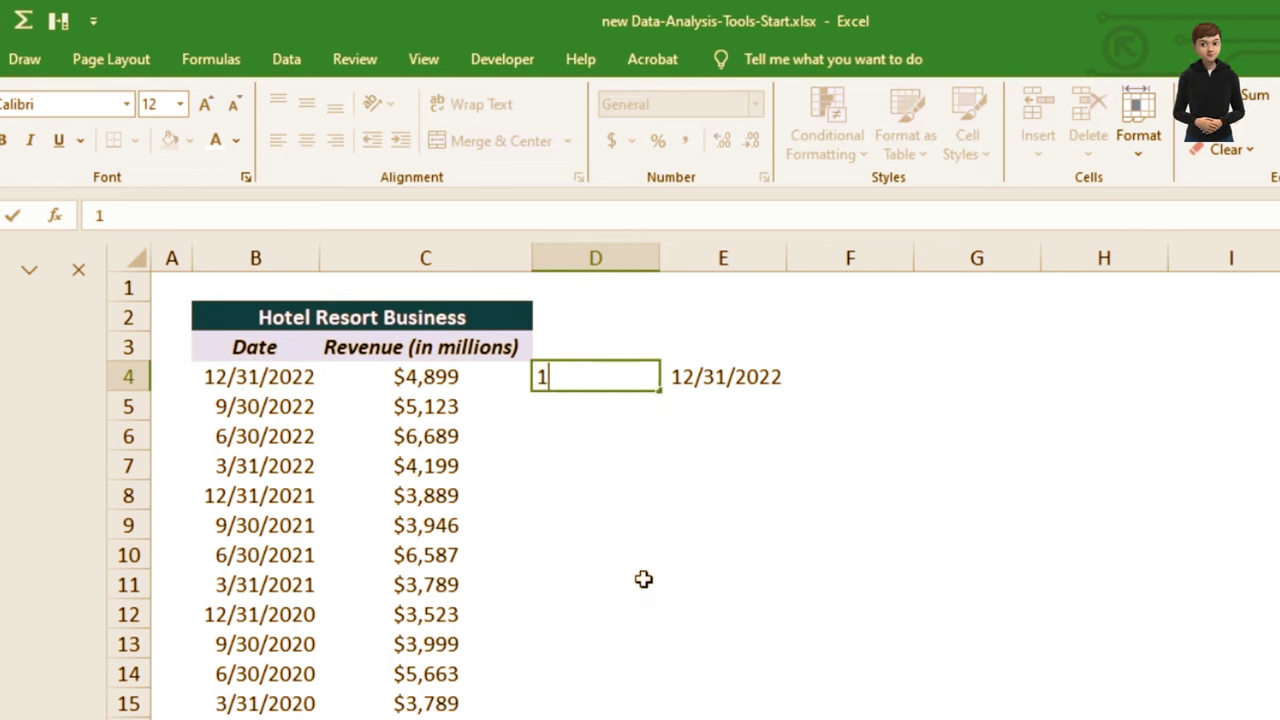
pyautogui.moveTo(659, 390); pyautogui.dragTo(662, 630)
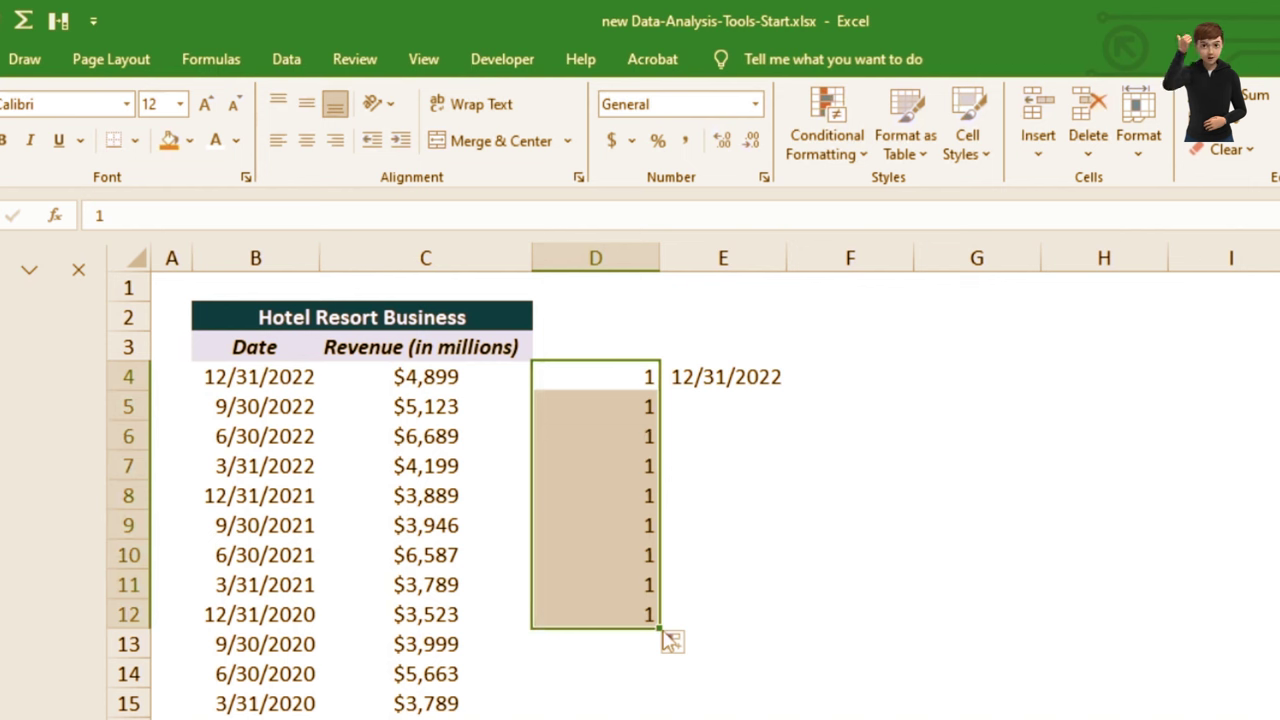
pyautogui.moveTo(660, 629); pyautogui.dragTo(660, 393)
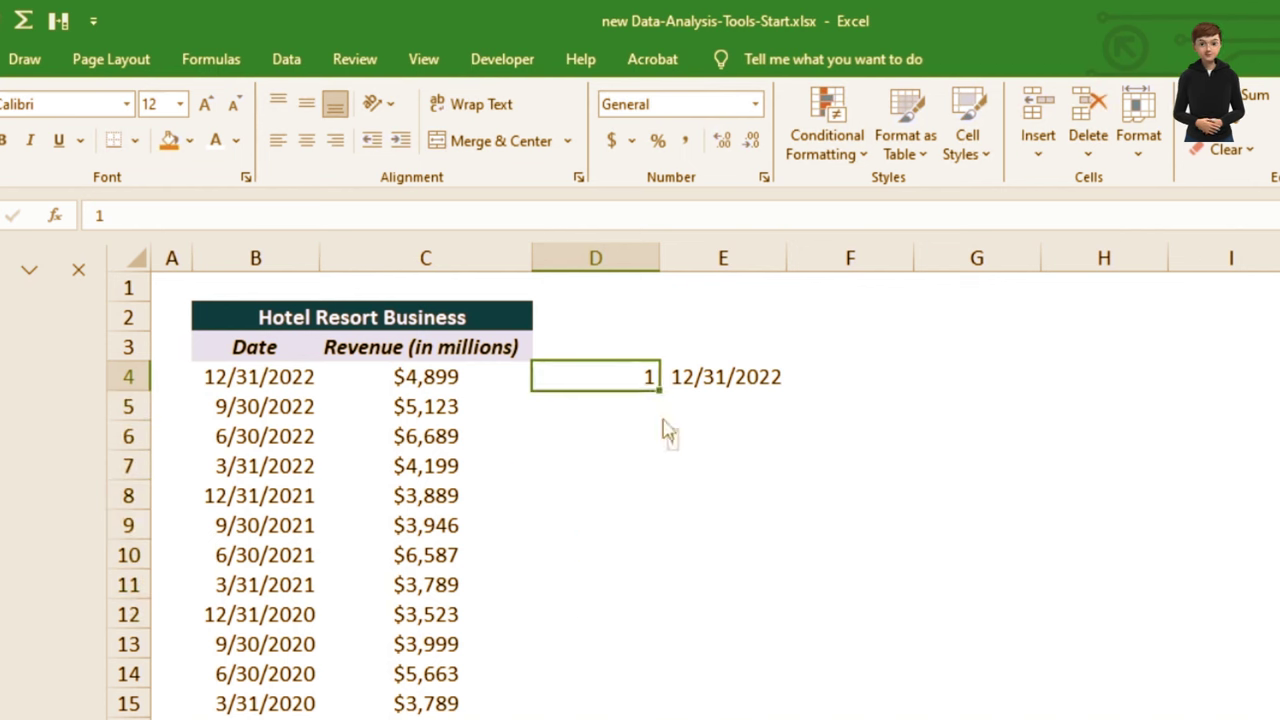
pyautogui.moveTo(660, 390); pyautogui.dragTo(675, 622)
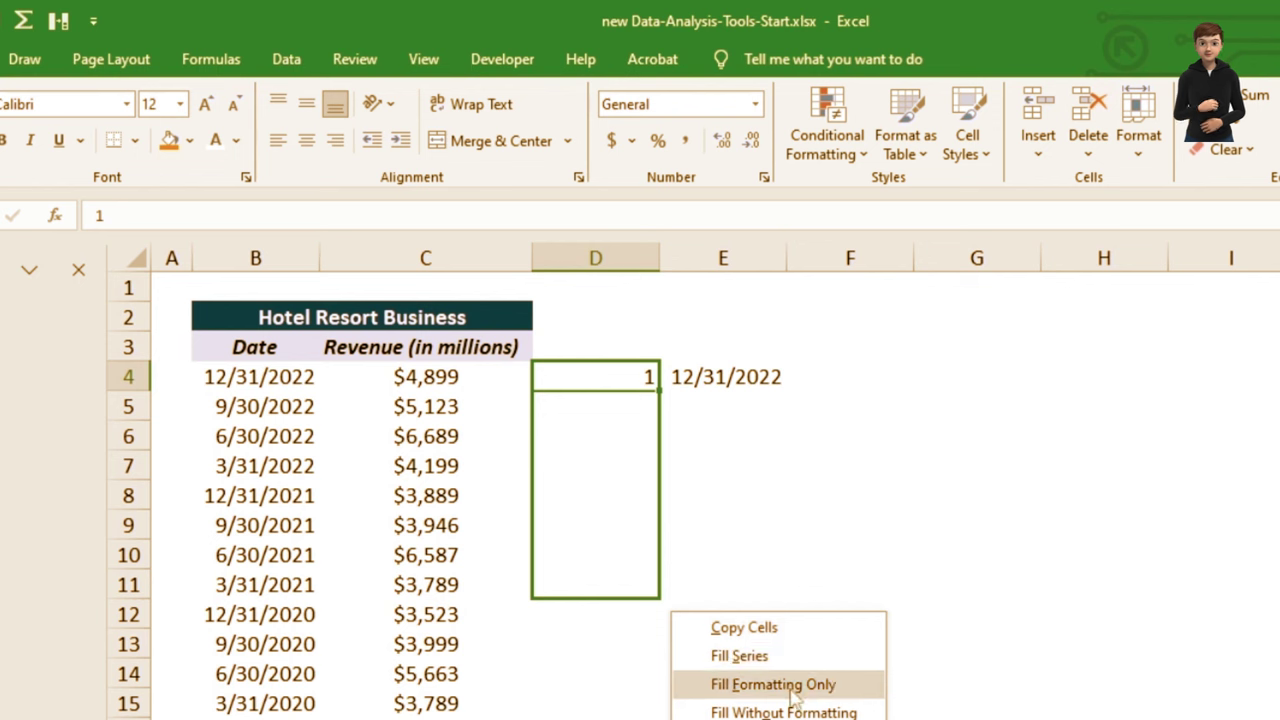
# Turn D5:D11 into the series 2 to 8 and select the date in E4
pyautogui.click(761, 654)
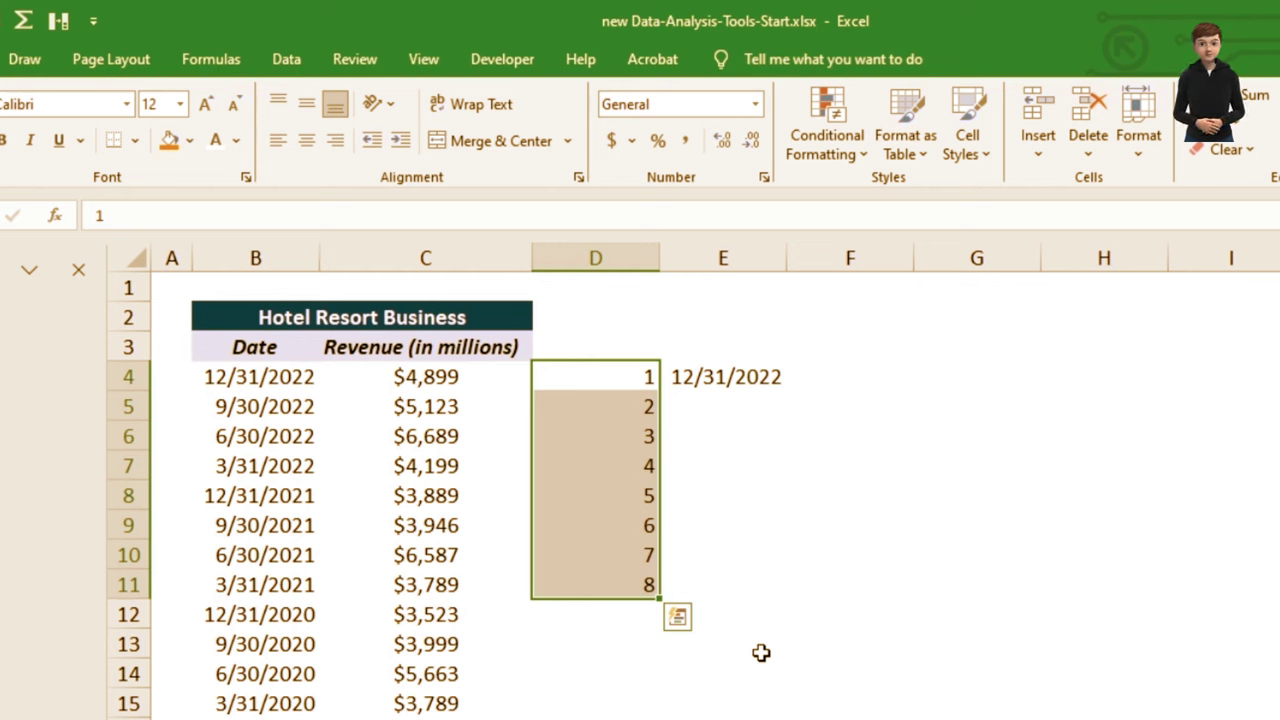
pyautogui.click(733, 378)
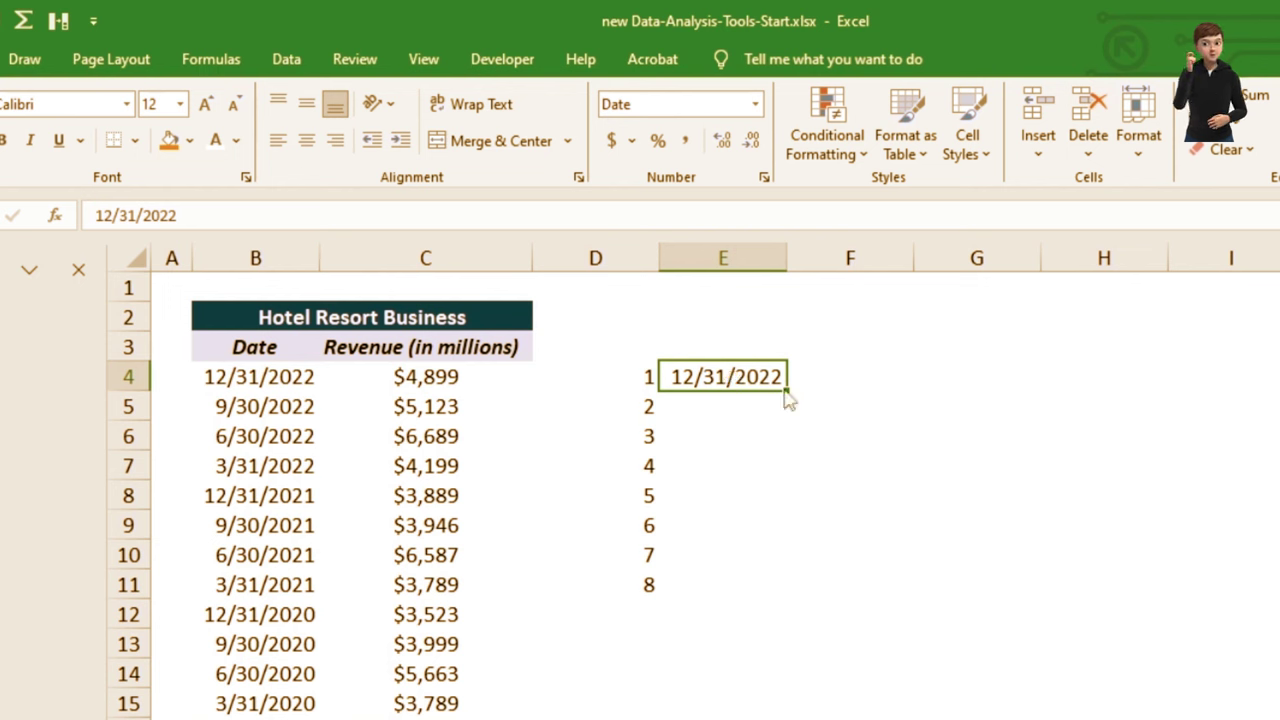
# Extend 12/31/2022 from E4 down to E7 as yearly dates with Fill Years
pyautogui.moveTo(786, 393); pyautogui.dragTo(790, 500)
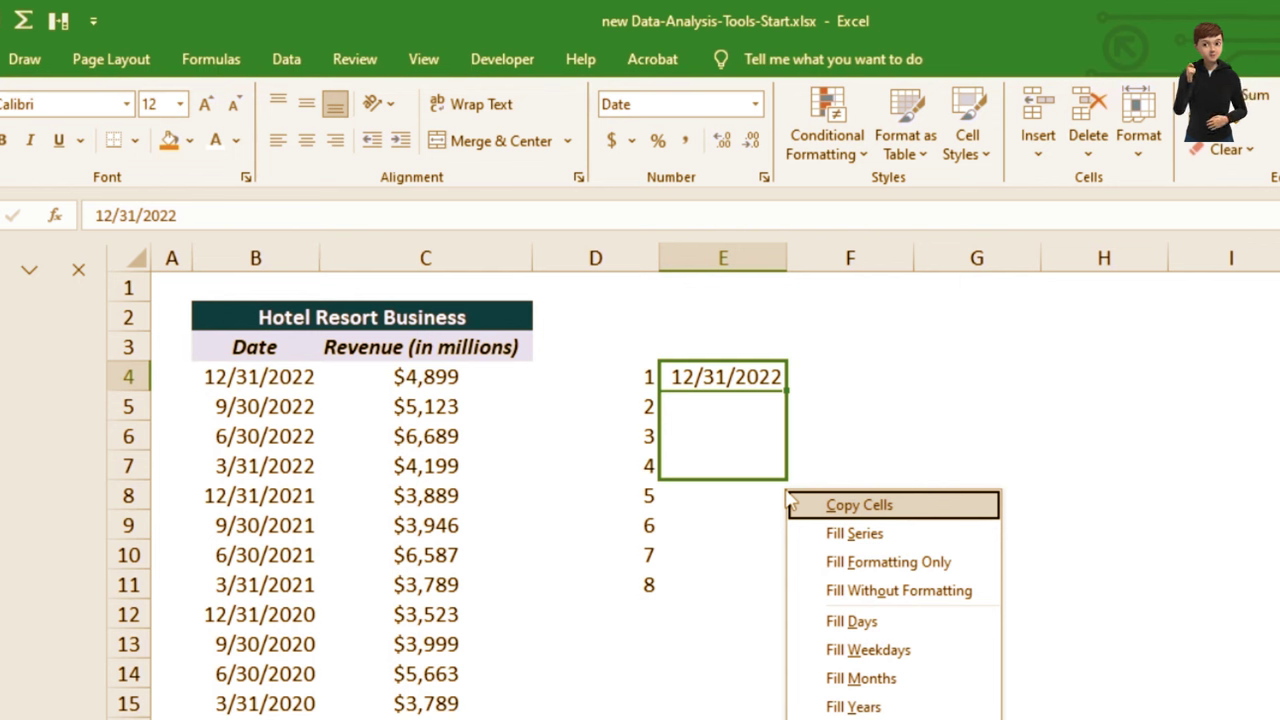
pyautogui.click(866, 707)
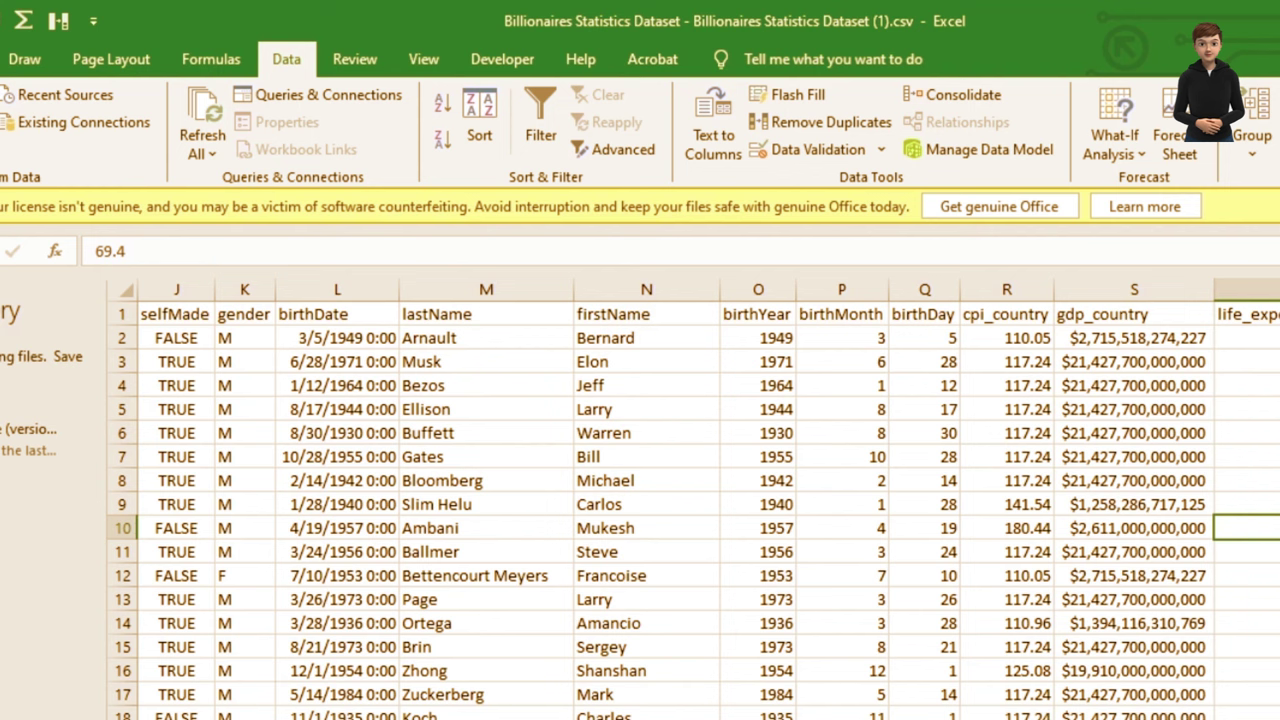
pyautogui.hscroll(-8, 708, 500)
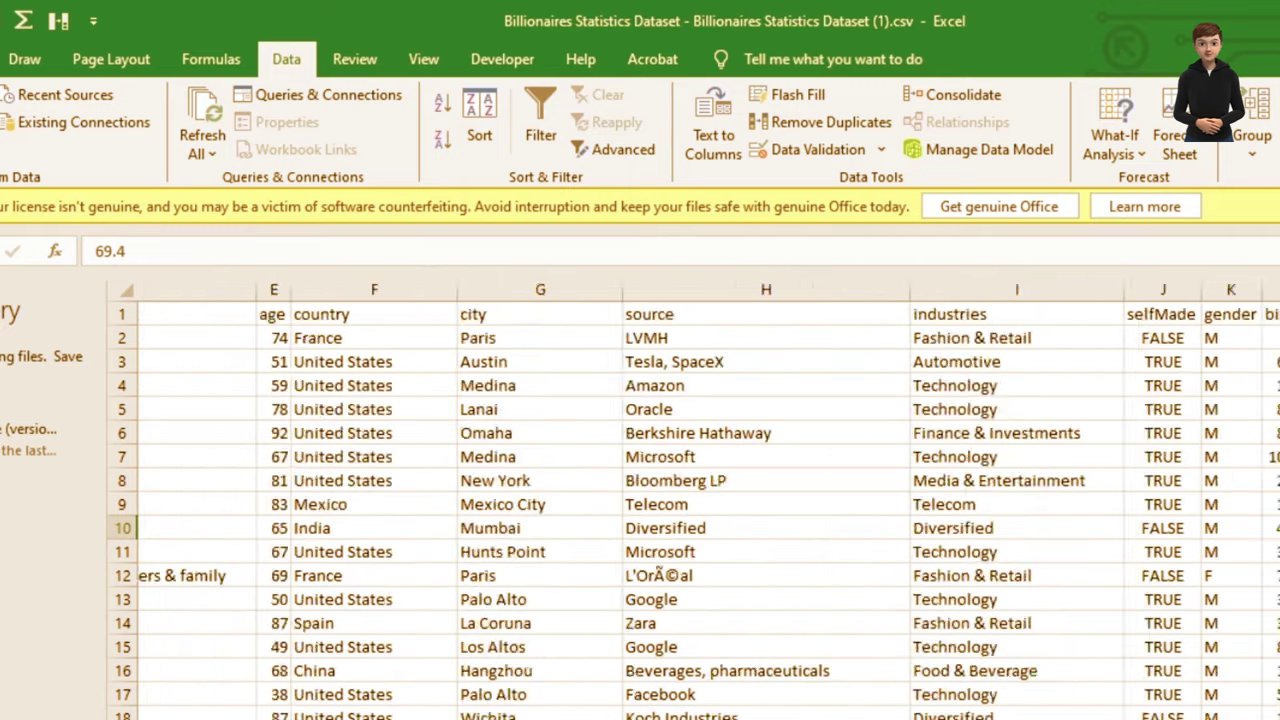
pyautogui.hscroll(10, 708, 500)
pyautogui.hscroll(-5, 708, 500)
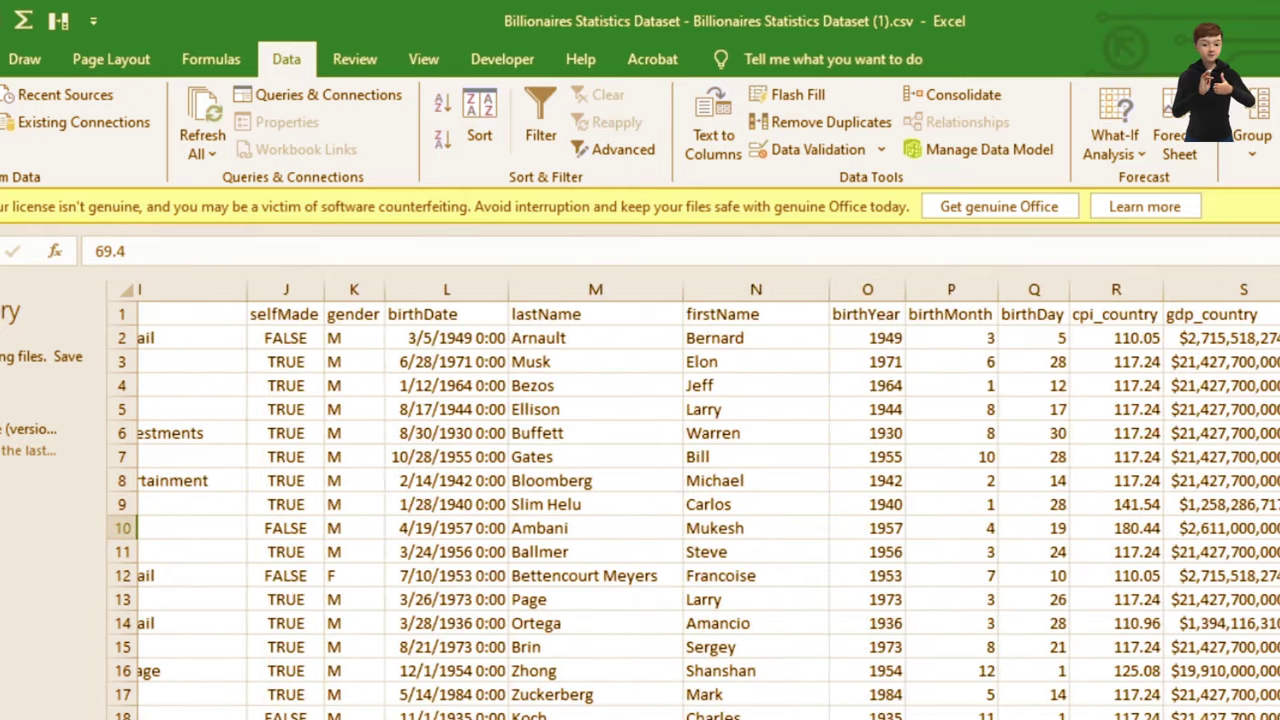
pyautogui.hscroll(-4, 708, 500)
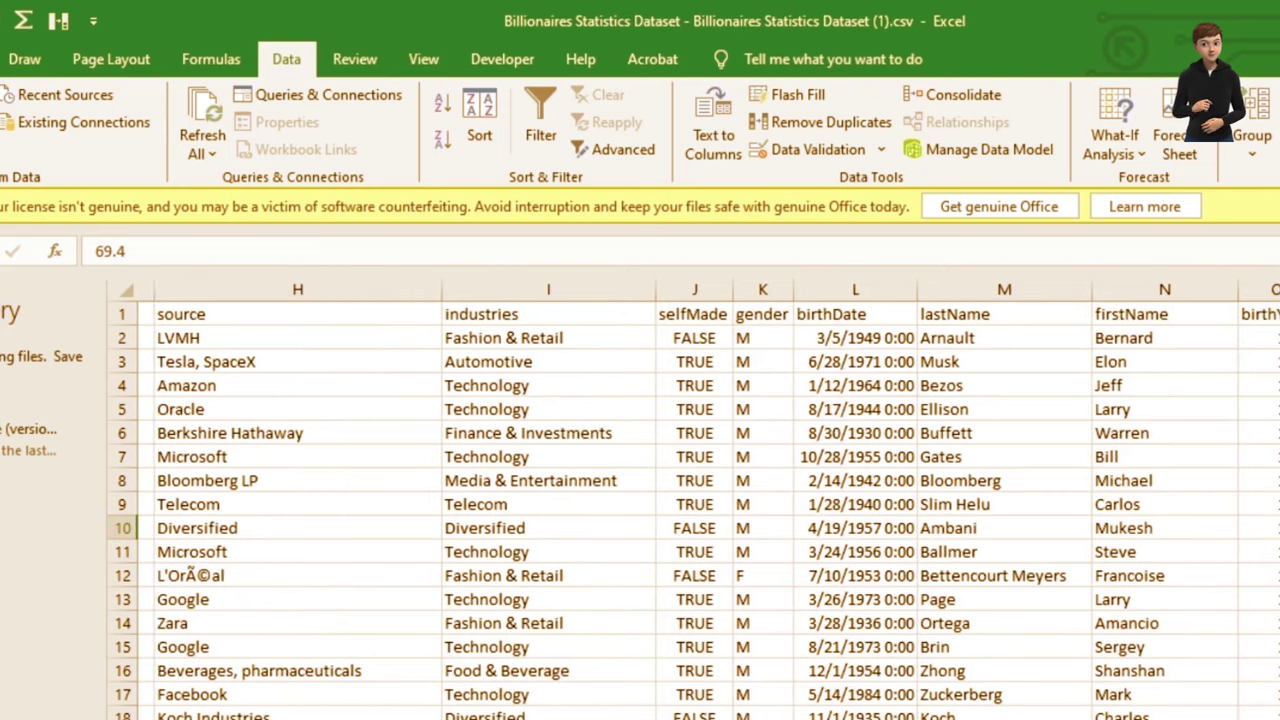
pyautogui.hscroll(1, 708, 500)
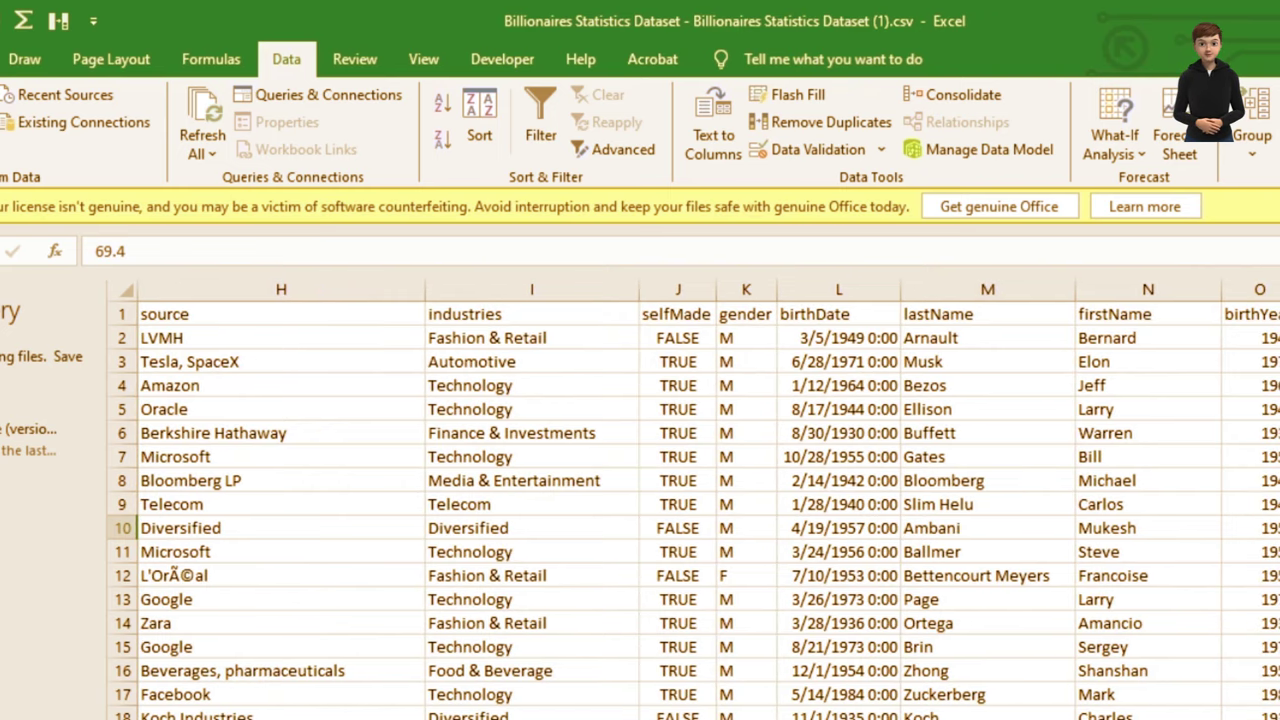
# Group columns I–M (industries to lastName), then collapse and re-expand that group
pyautogui.click(486, 289)
pyautogui.moveTo(575, 414); pyautogui.dragTo(920, 417)
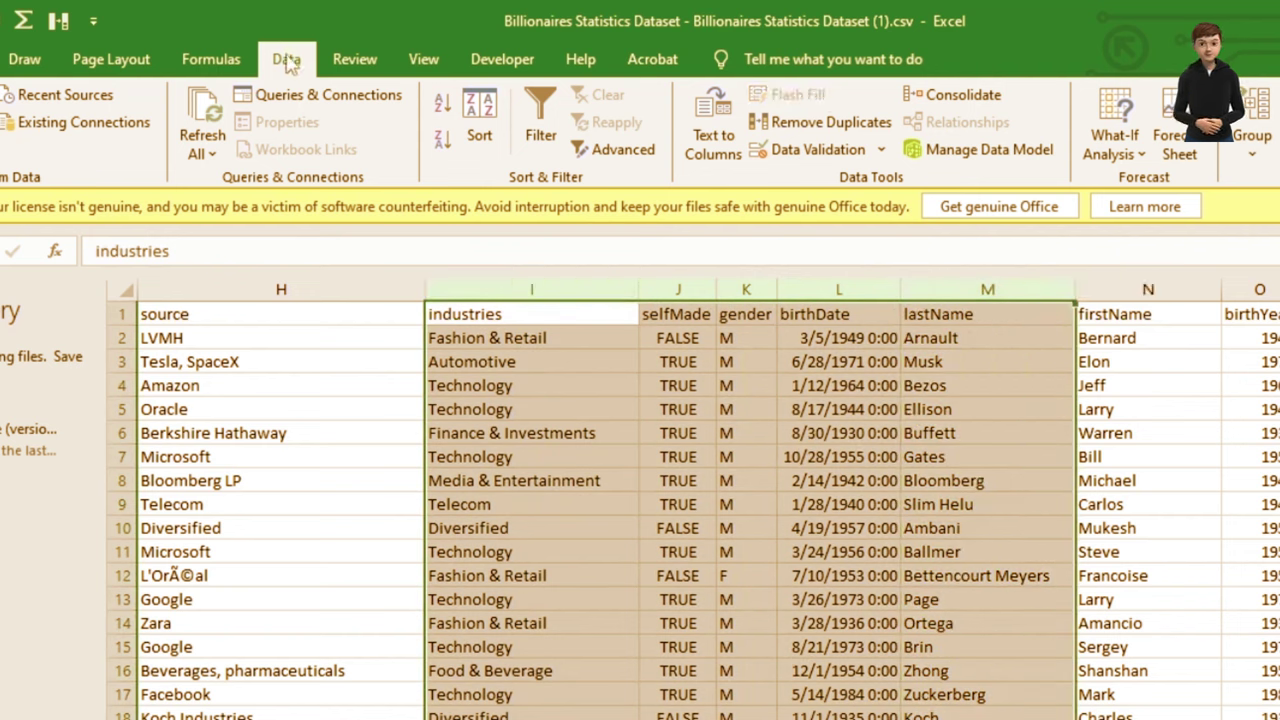
pyautogui.click(1251, 154)
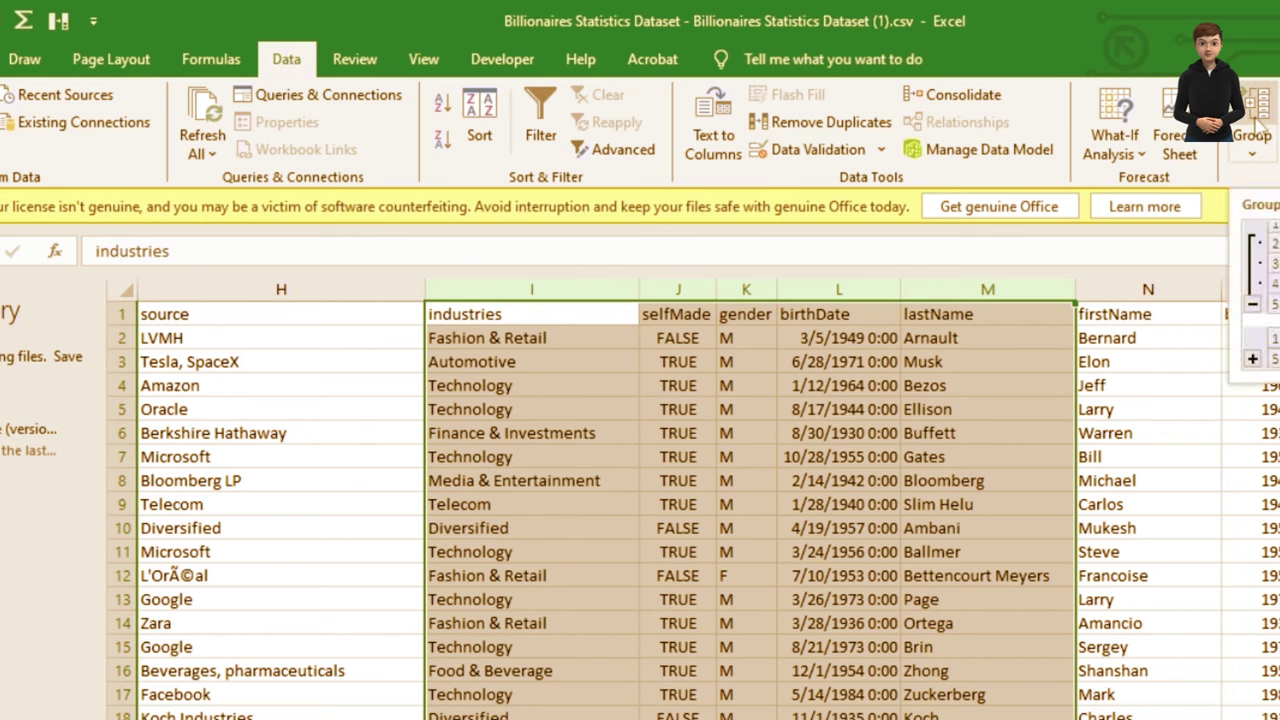
pyautogui.click(1256, 208)
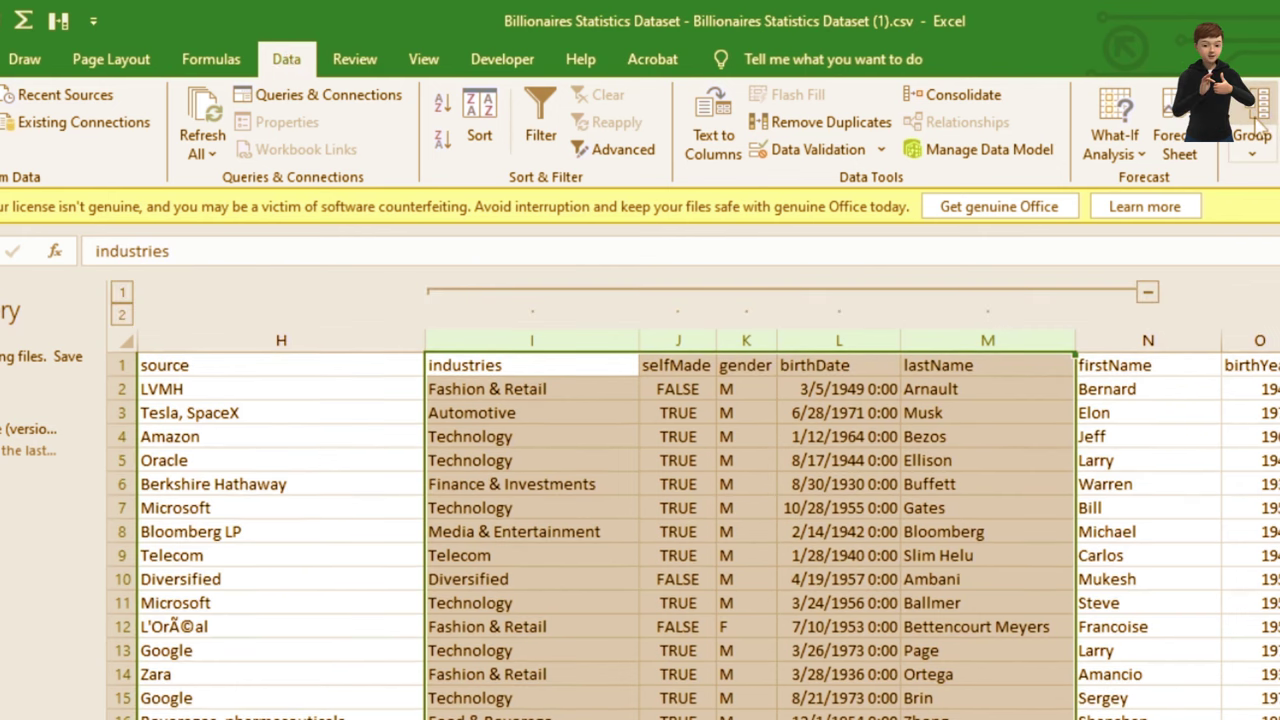
pyautogui.click(1147, 295)
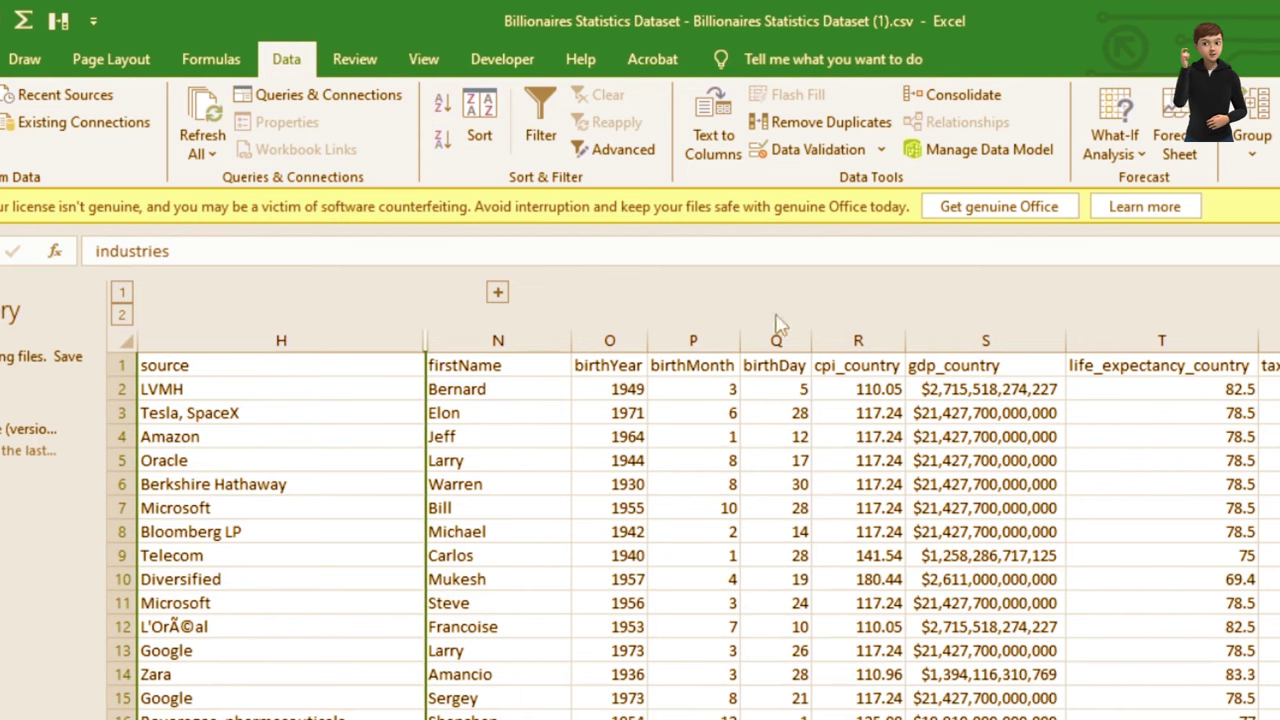
pyautogui.click(498, 294)
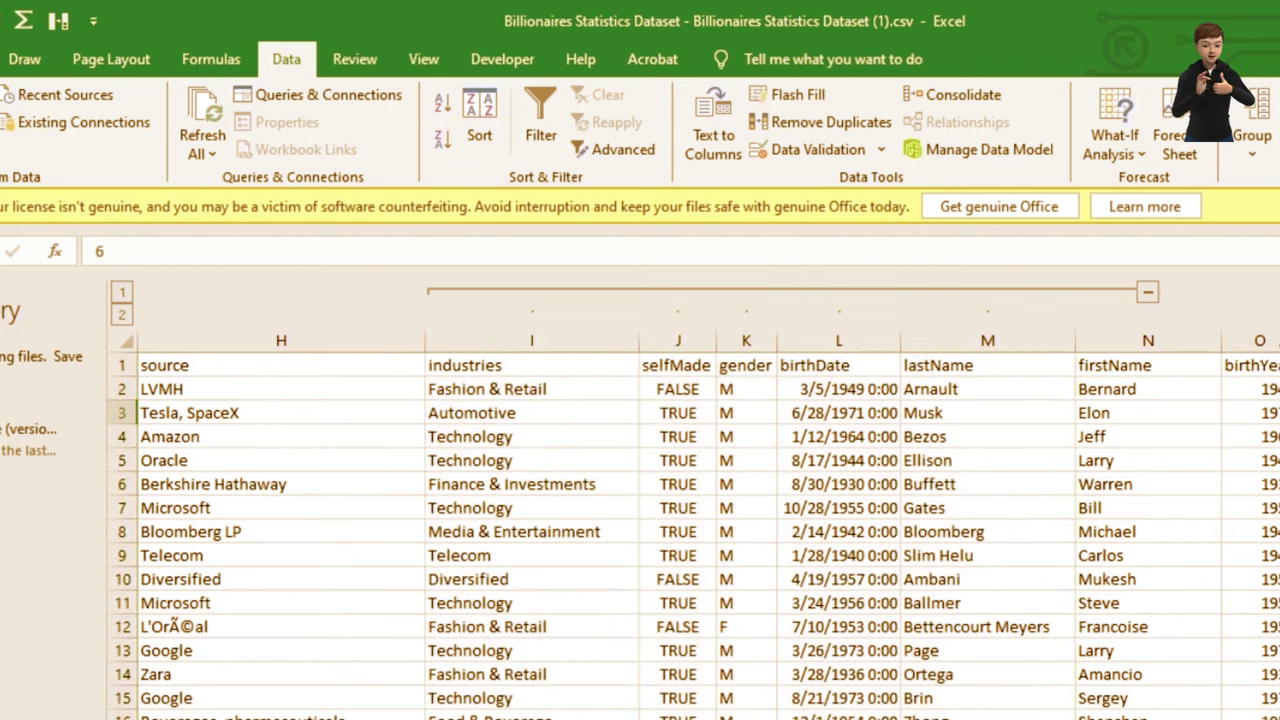
pyautogui.click(1264, 341)
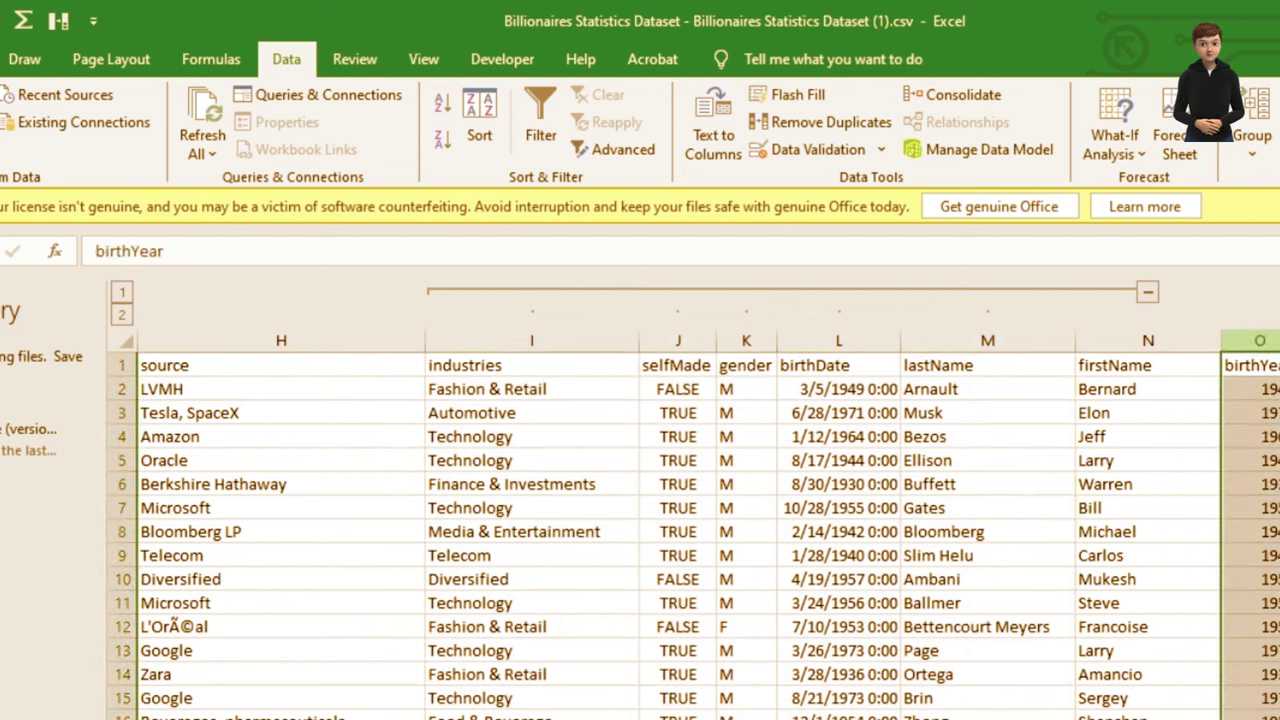
# Group columns O–R (birthYear to cpi_country) and test collapsing and expanding both groups
pyautogui.click(1249, 120)
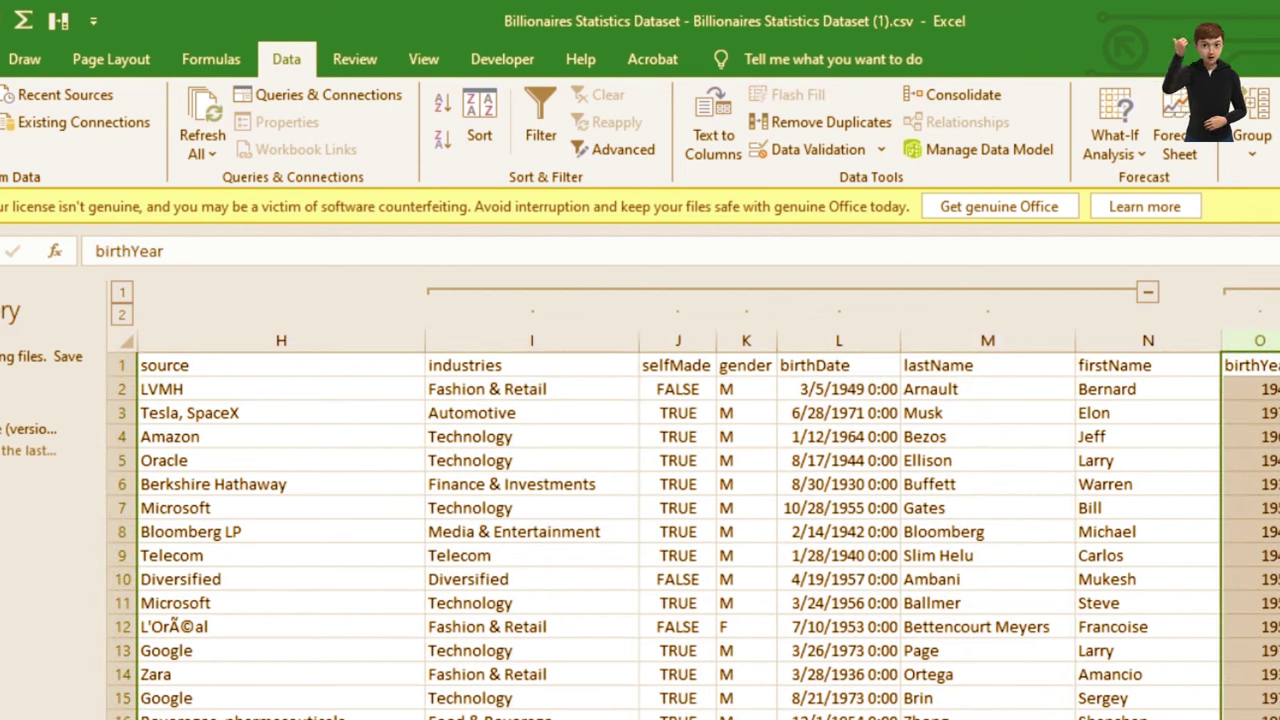
pyautogui.click(1279, 291)
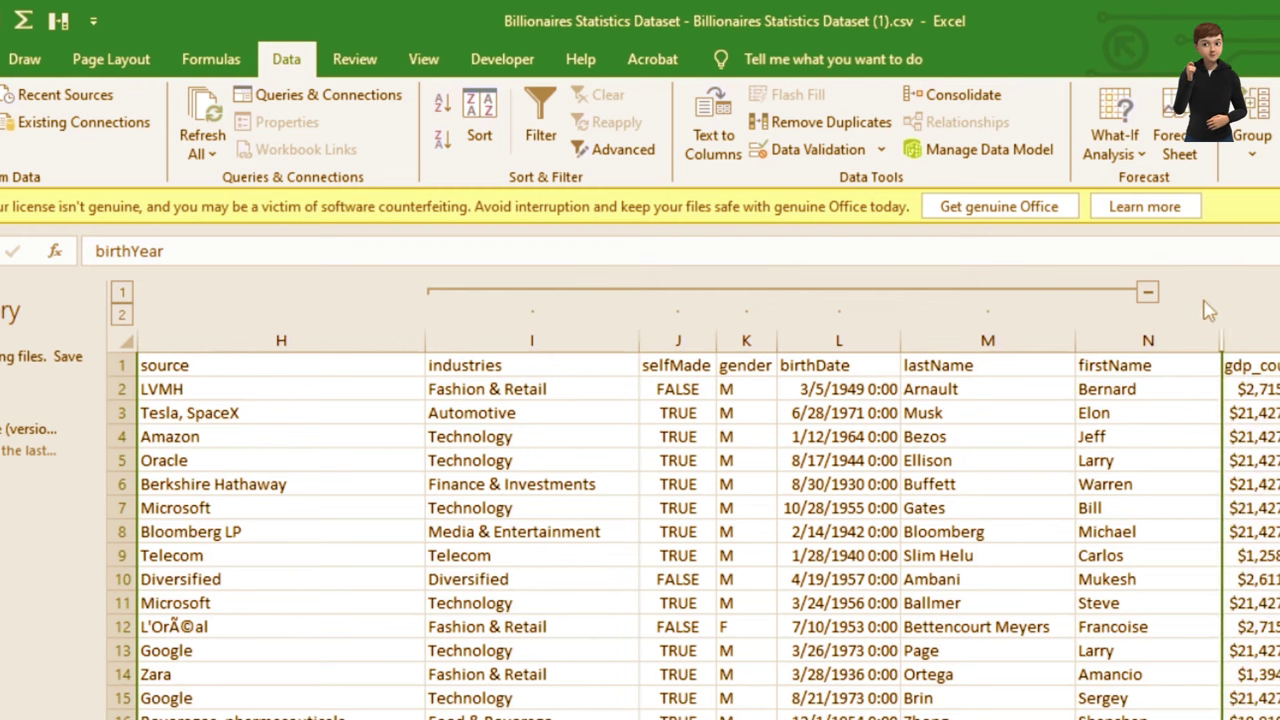
pyautogui.click(1147, 292)
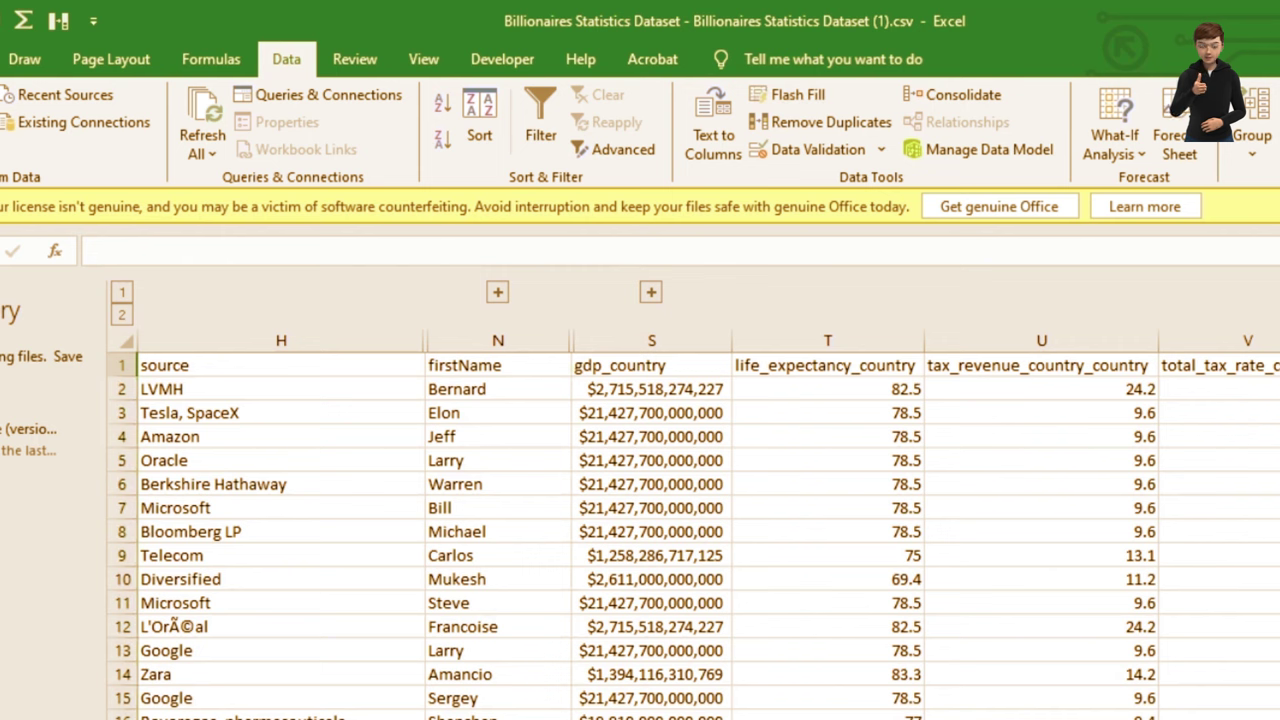
pyautogui.click(498, 293)
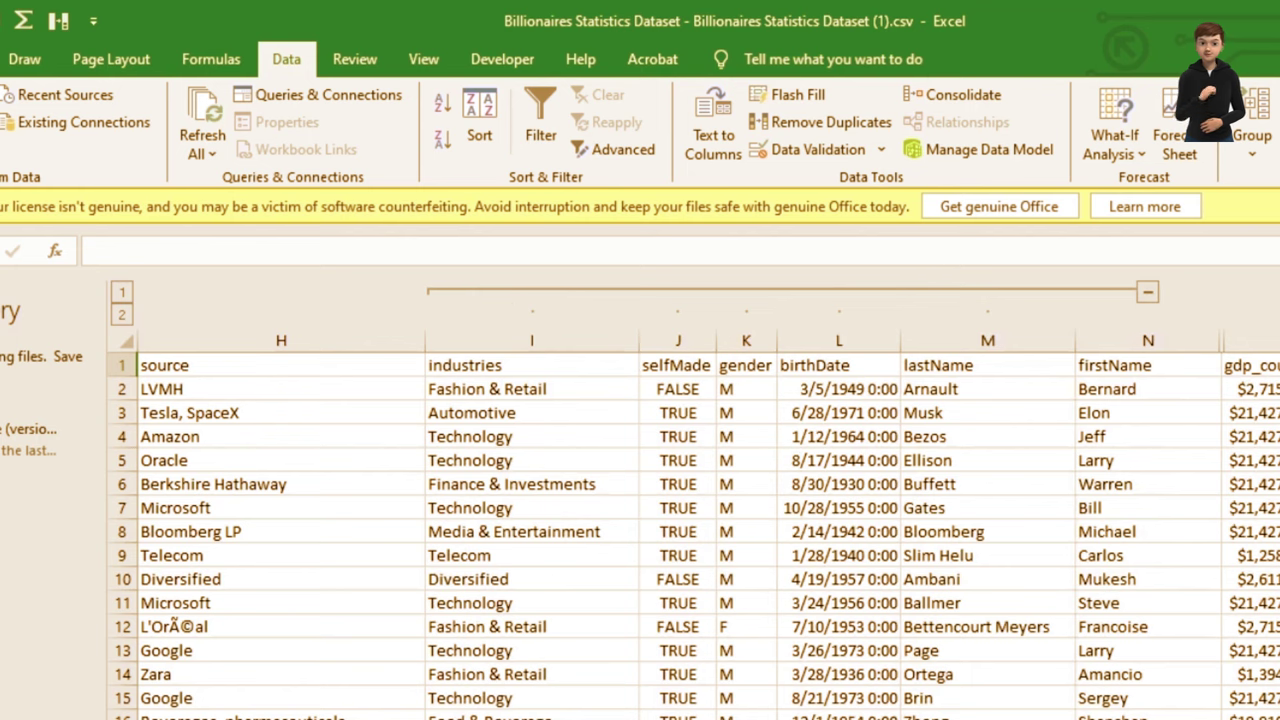
pyautogui.hscroll(2, 708, 520)
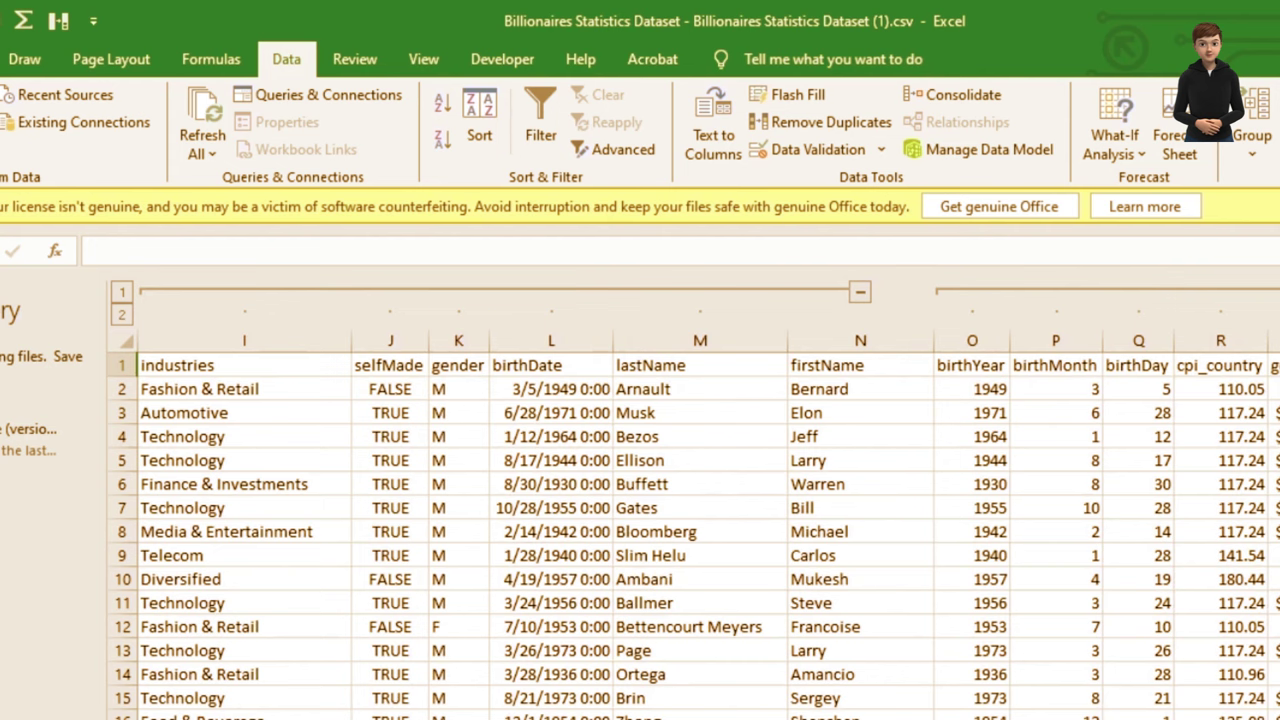
pyautogui.hscroll(2, 1063, 463)
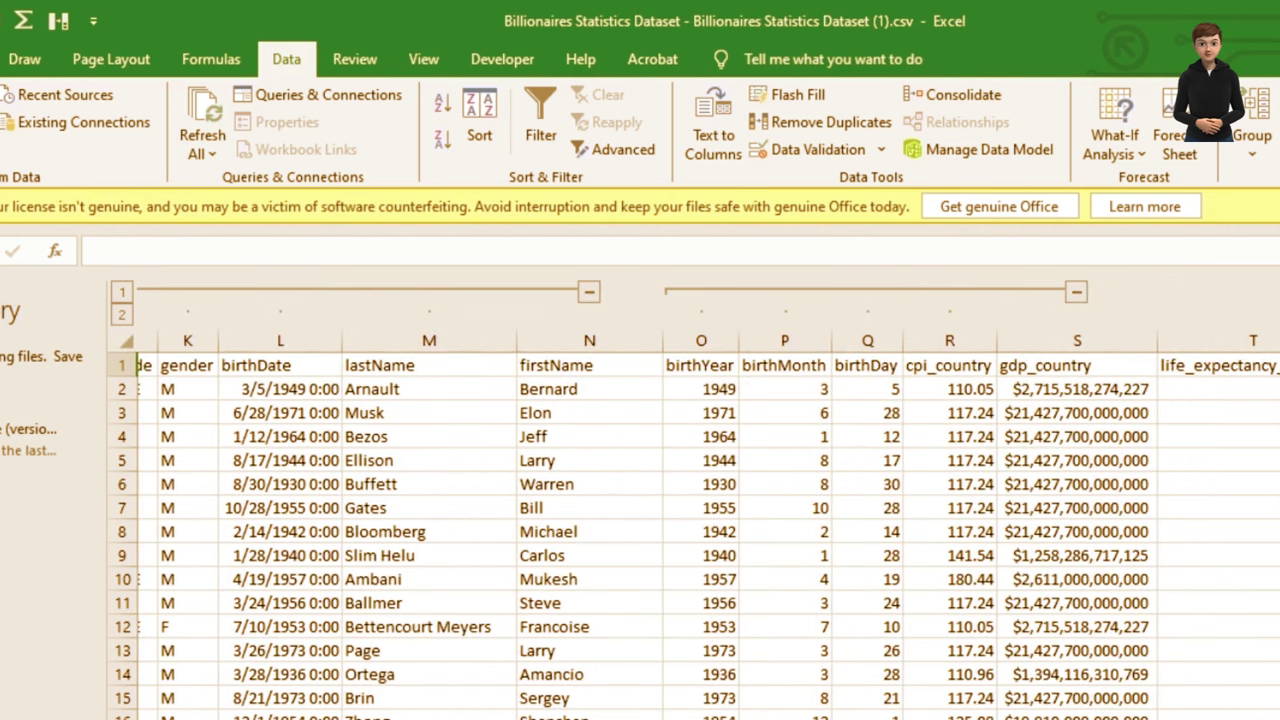
# Group columns T–V and collapse all groups, leaving firstName, gdp_country and population_country visible
pyautogui.click(1209, 340)
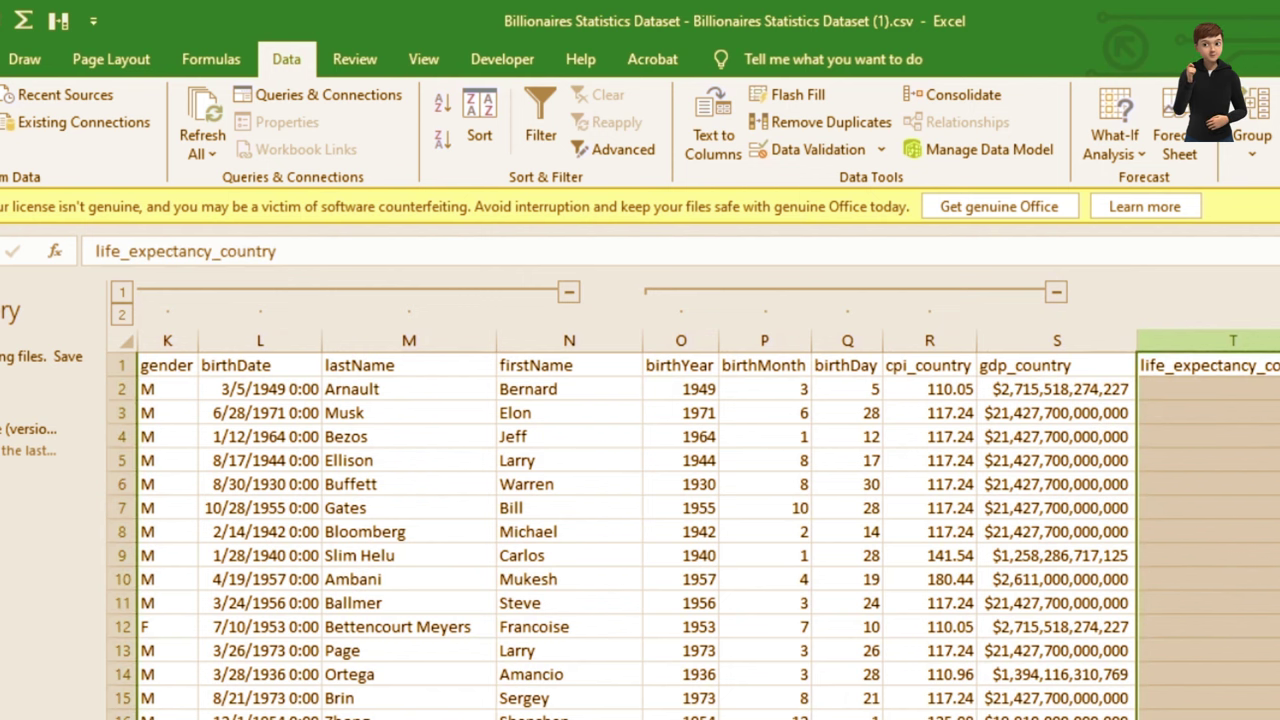
pyautogui.click(1252, 130)
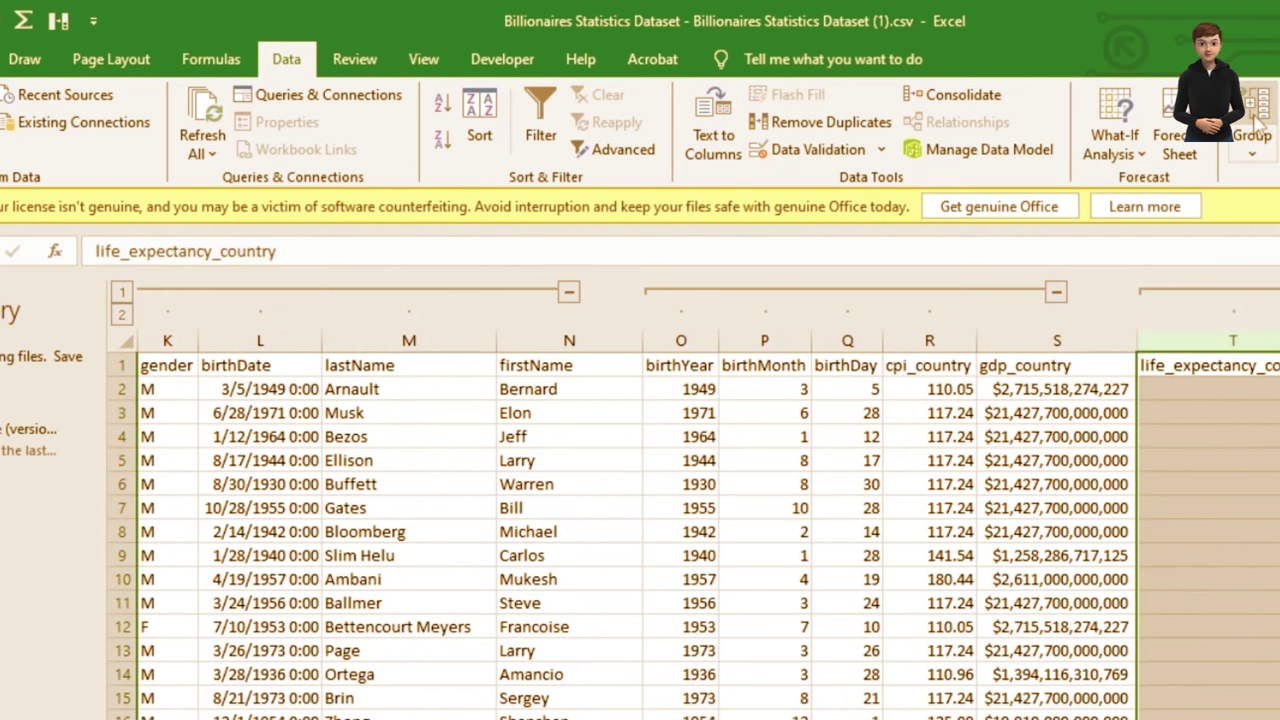
pyautogui.click(568, 291)
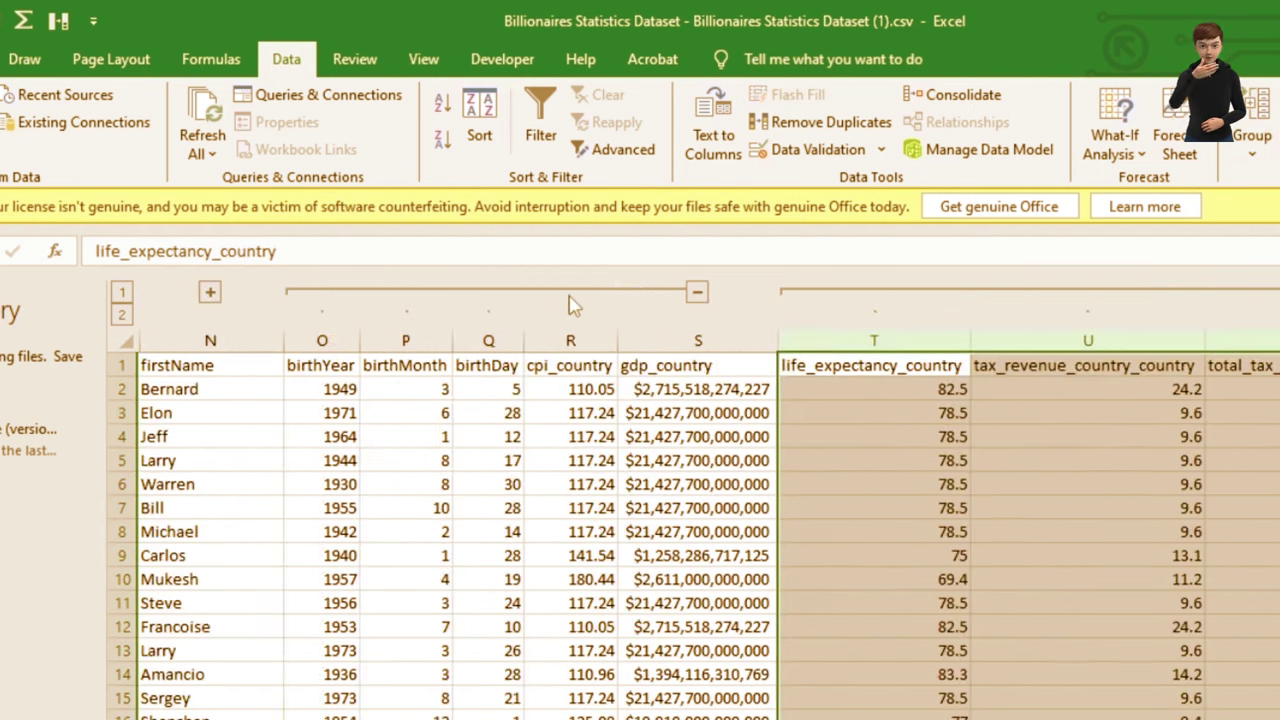
pyautogui.click(697, 294)
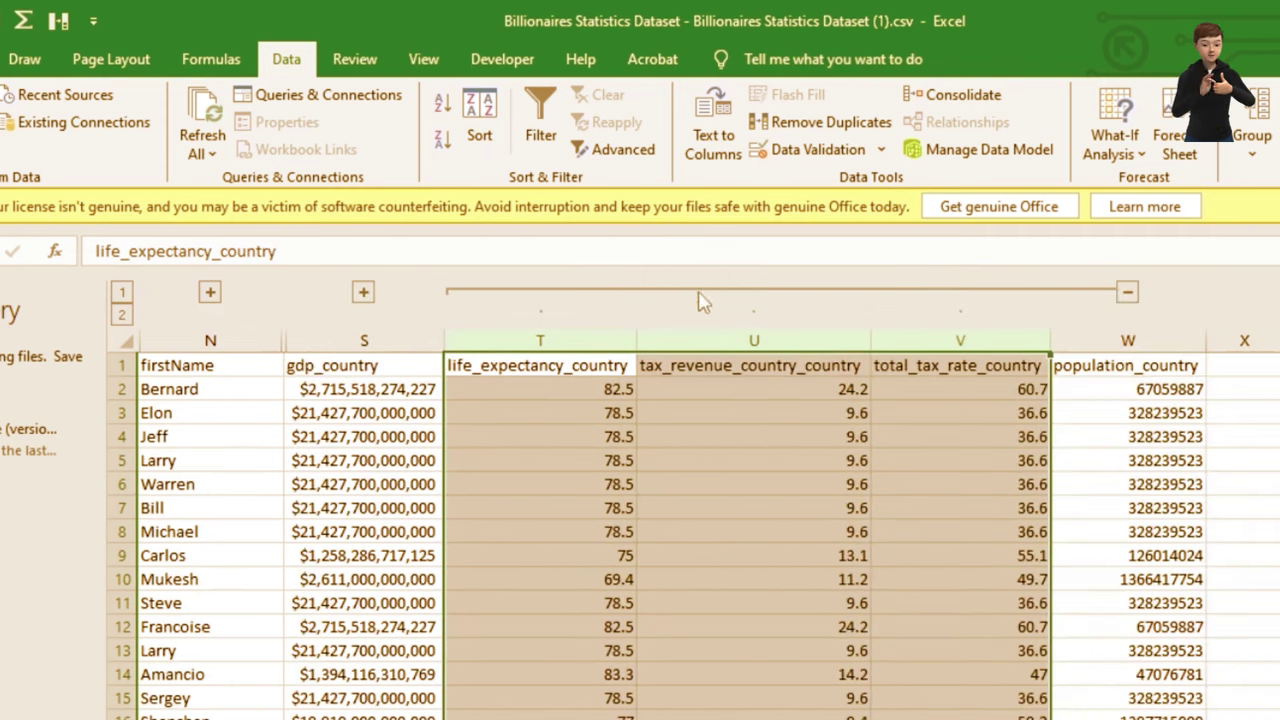
pyautogui.click(1132, 296)
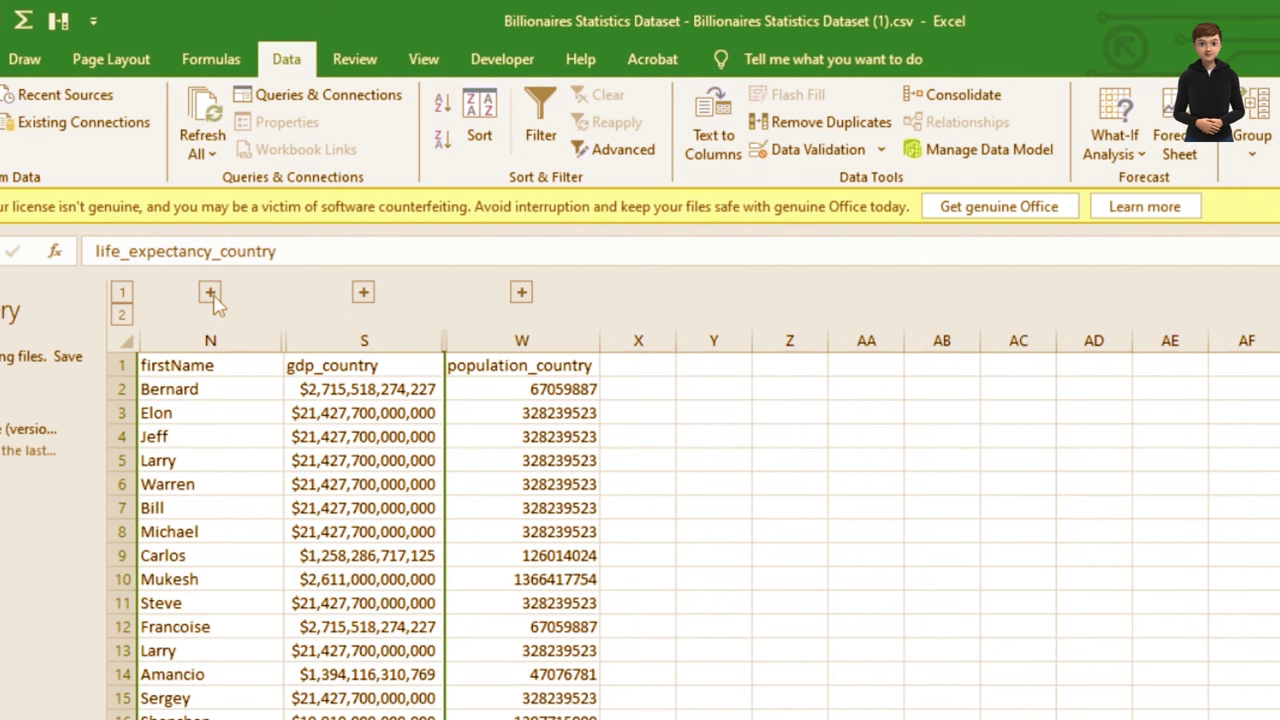
pyautogui.click(122, 314)
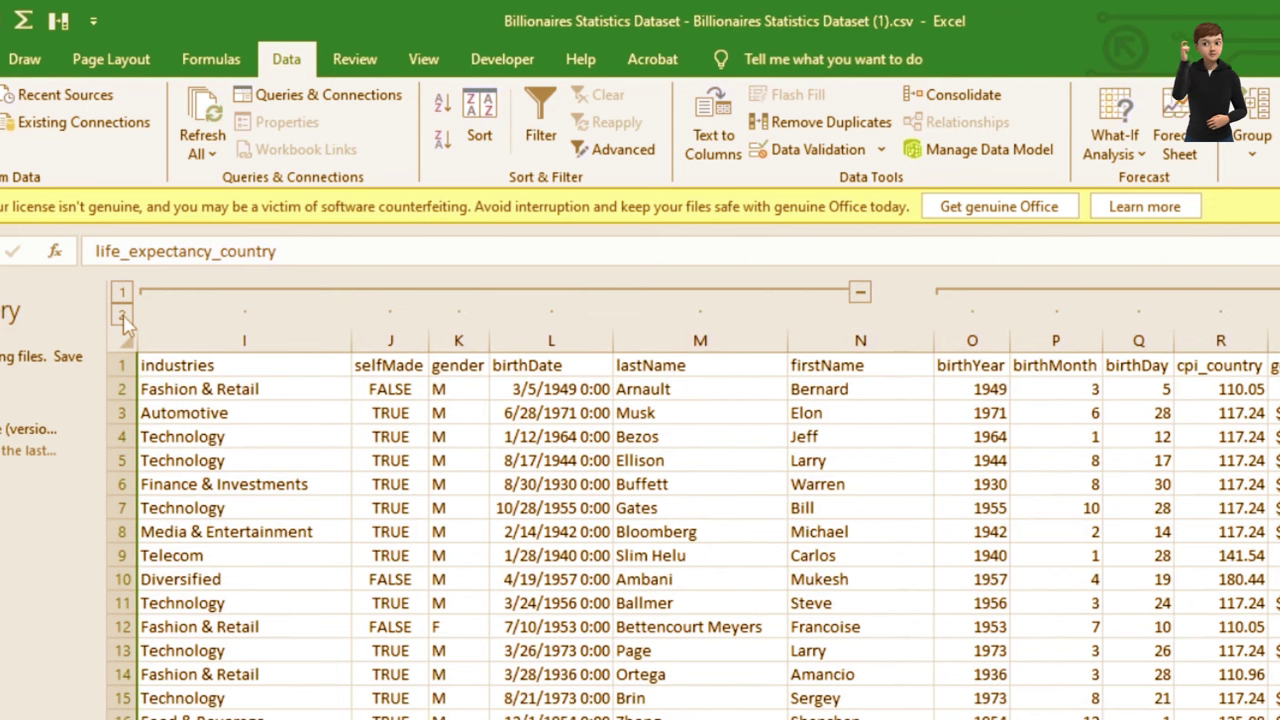
pyautogui.click(860, 292)
pyautogui.click(697, 293)
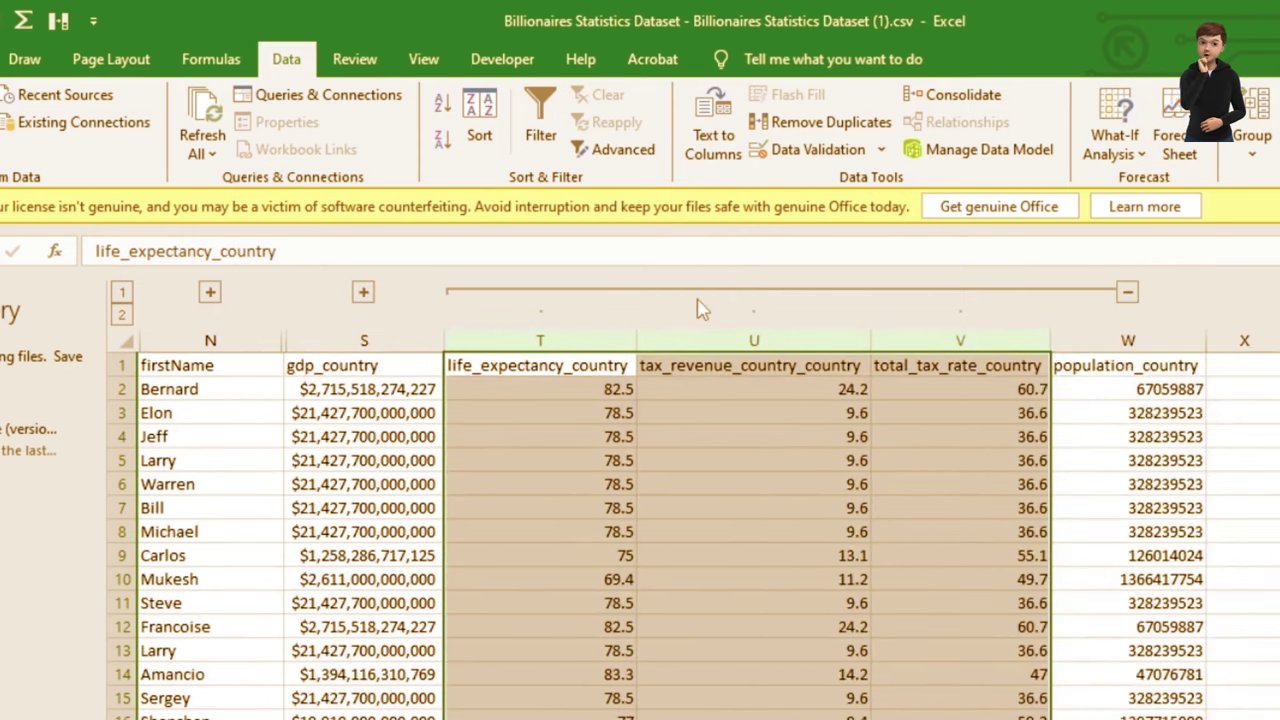
pyautogui.click(1125, 295)
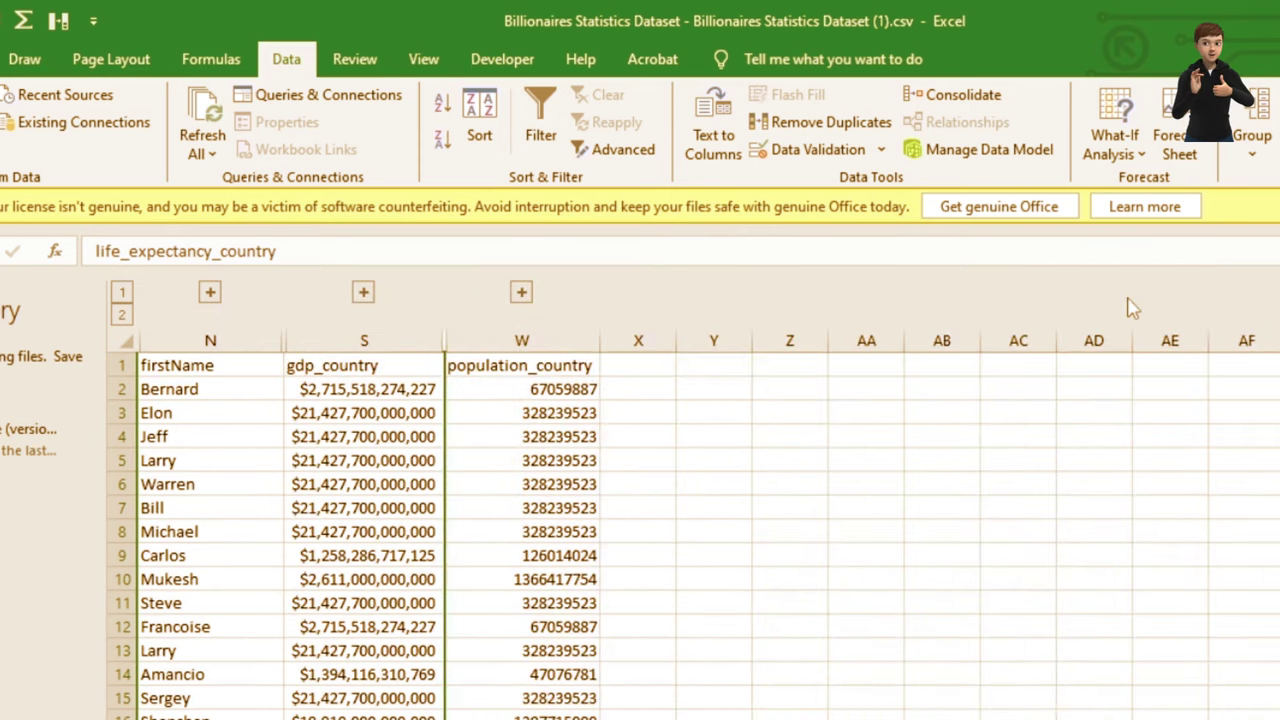